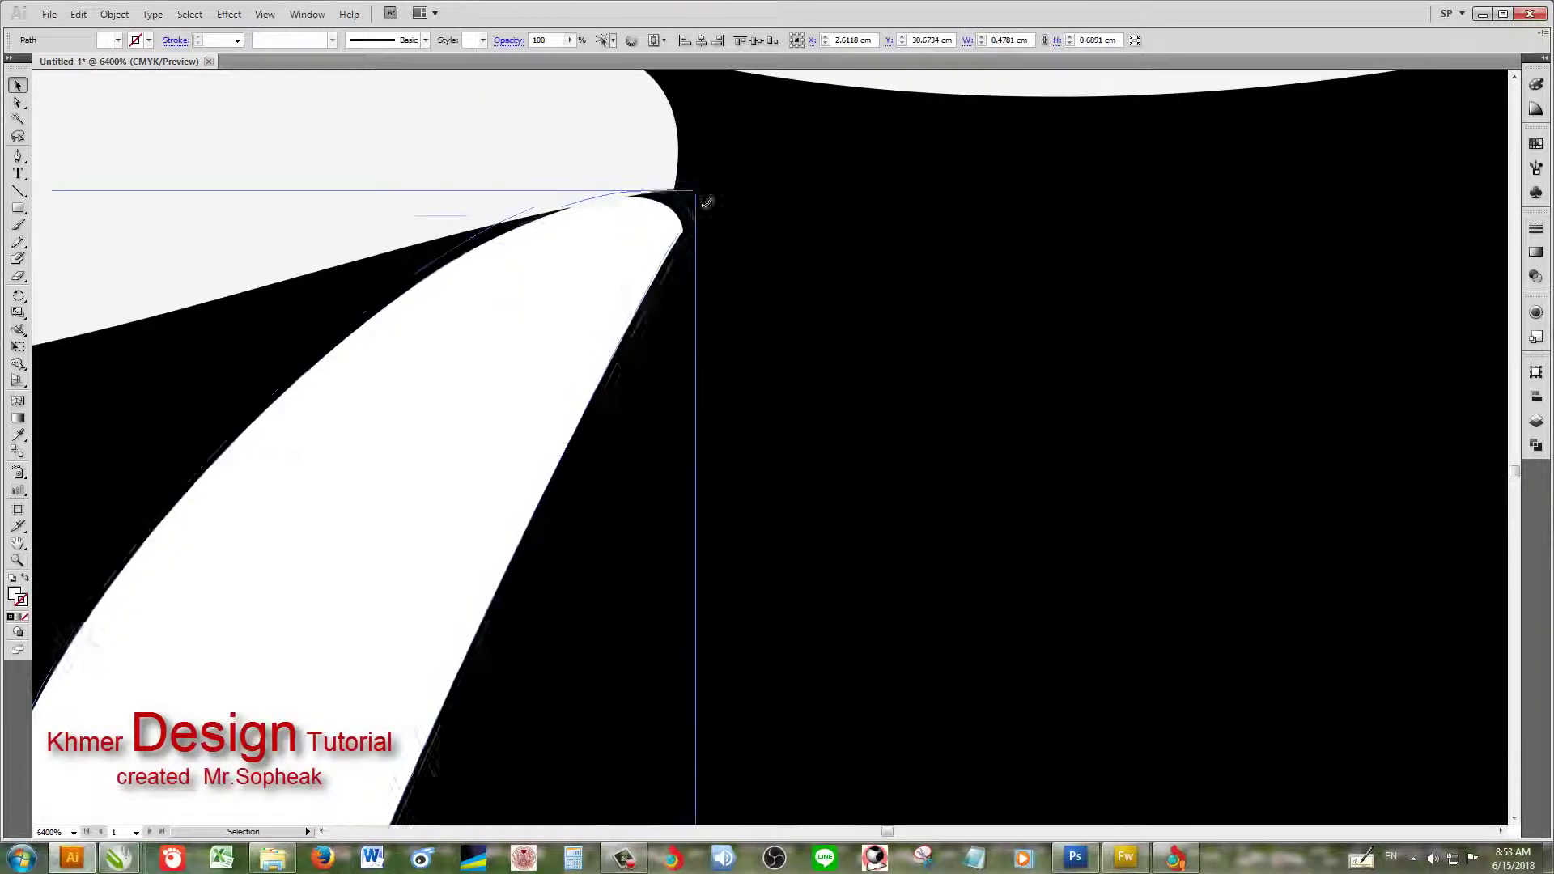
Step: Rotate the white collar piece into place and mirror it onto the right side of the groom's neck
scroll(751, 303, down, 2)
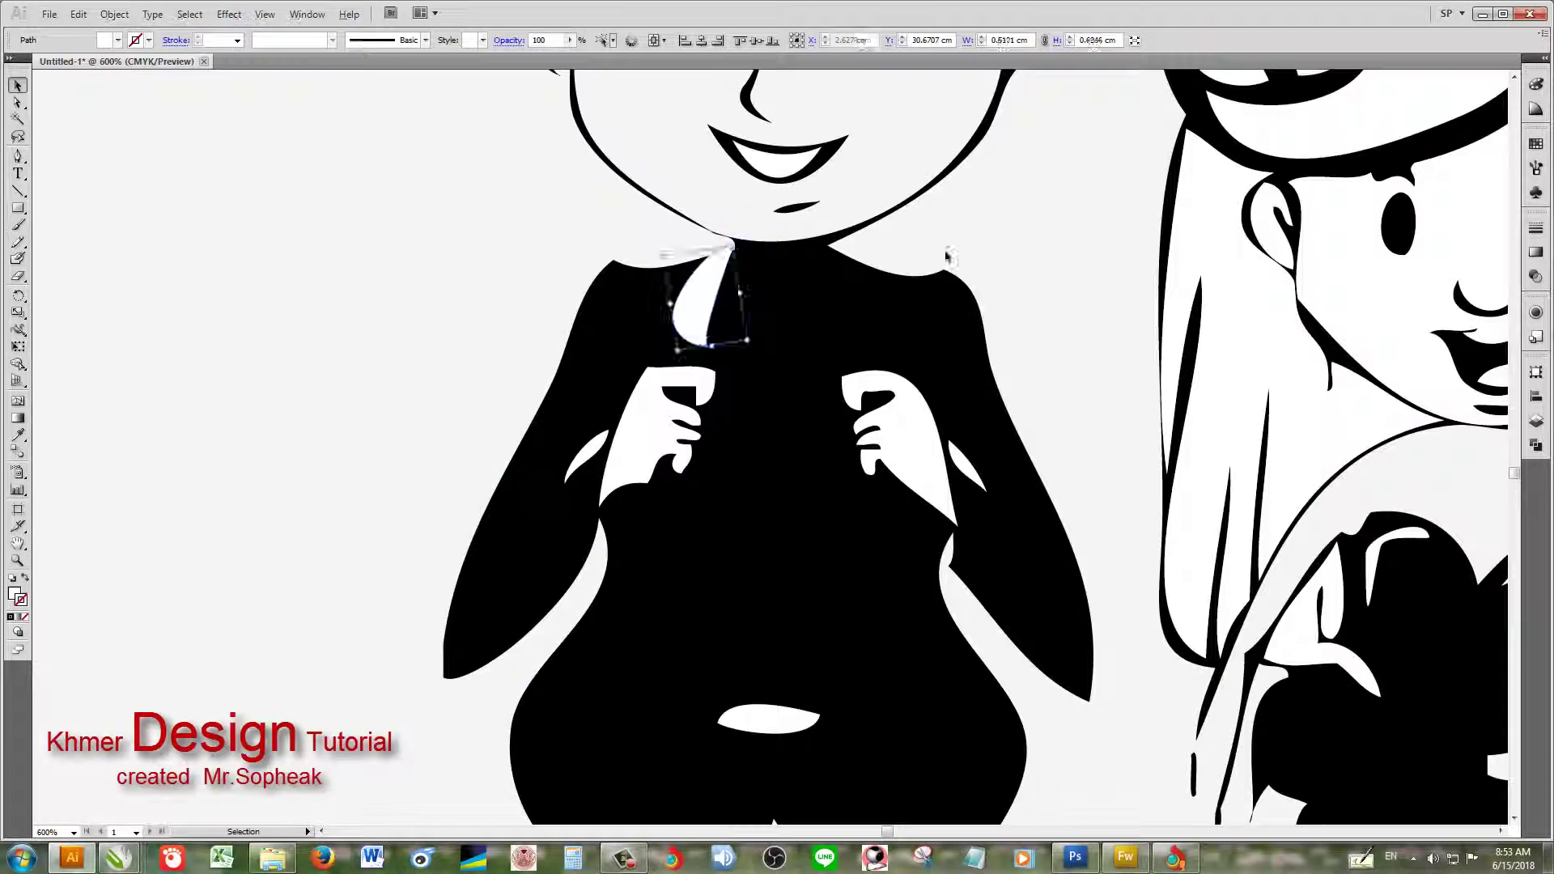
drag(753, 275, 709, 340)
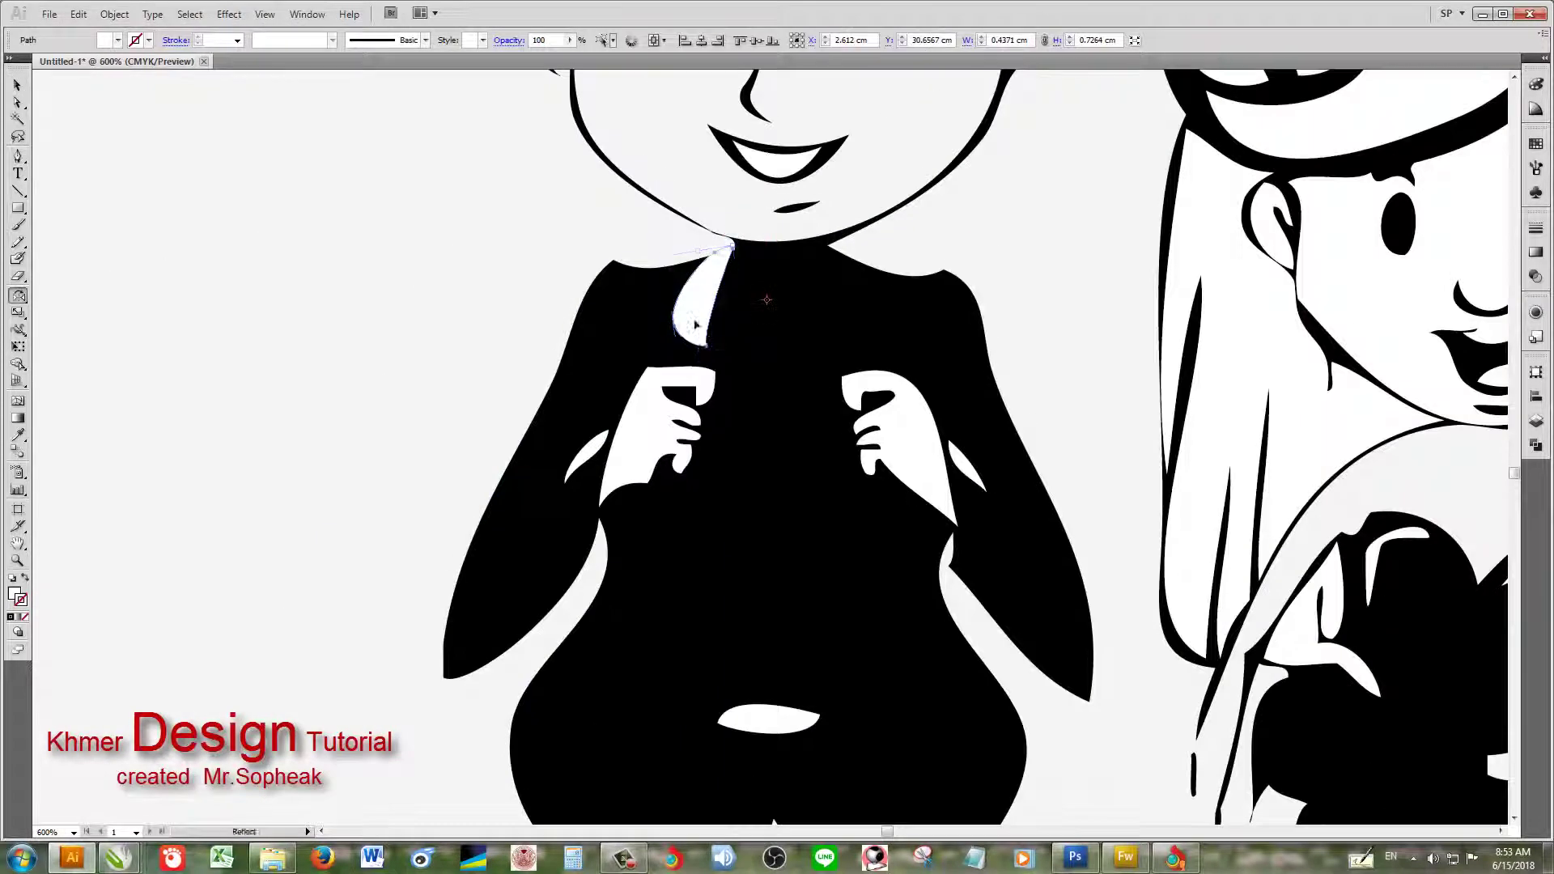
drag(861, 326, 861, 324)
key(v)
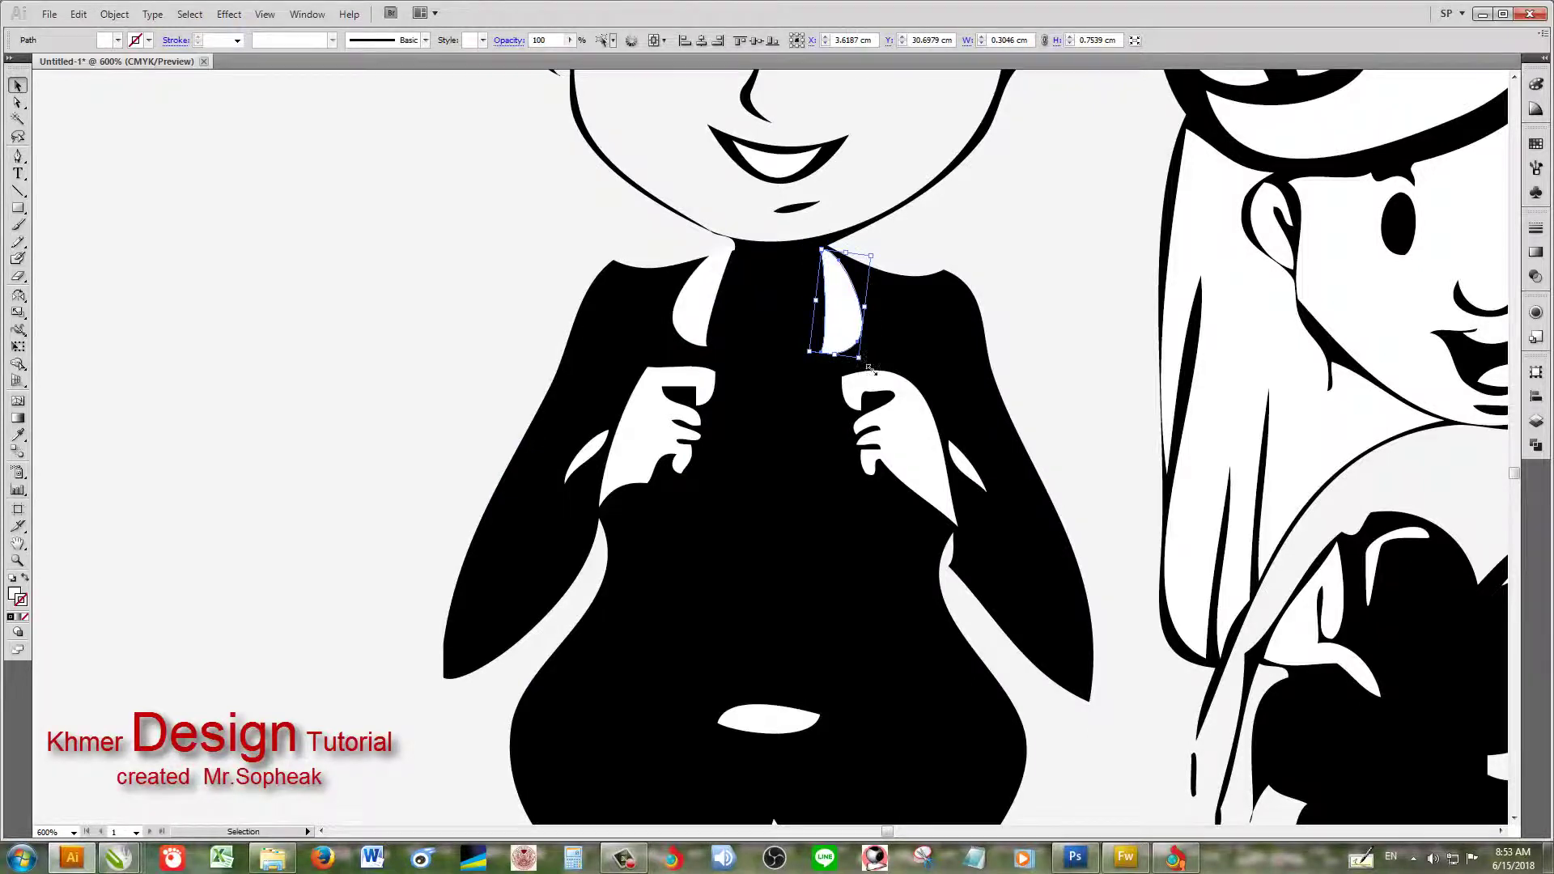
key(ctrl+0)
scroll(888, 242, up, 5)
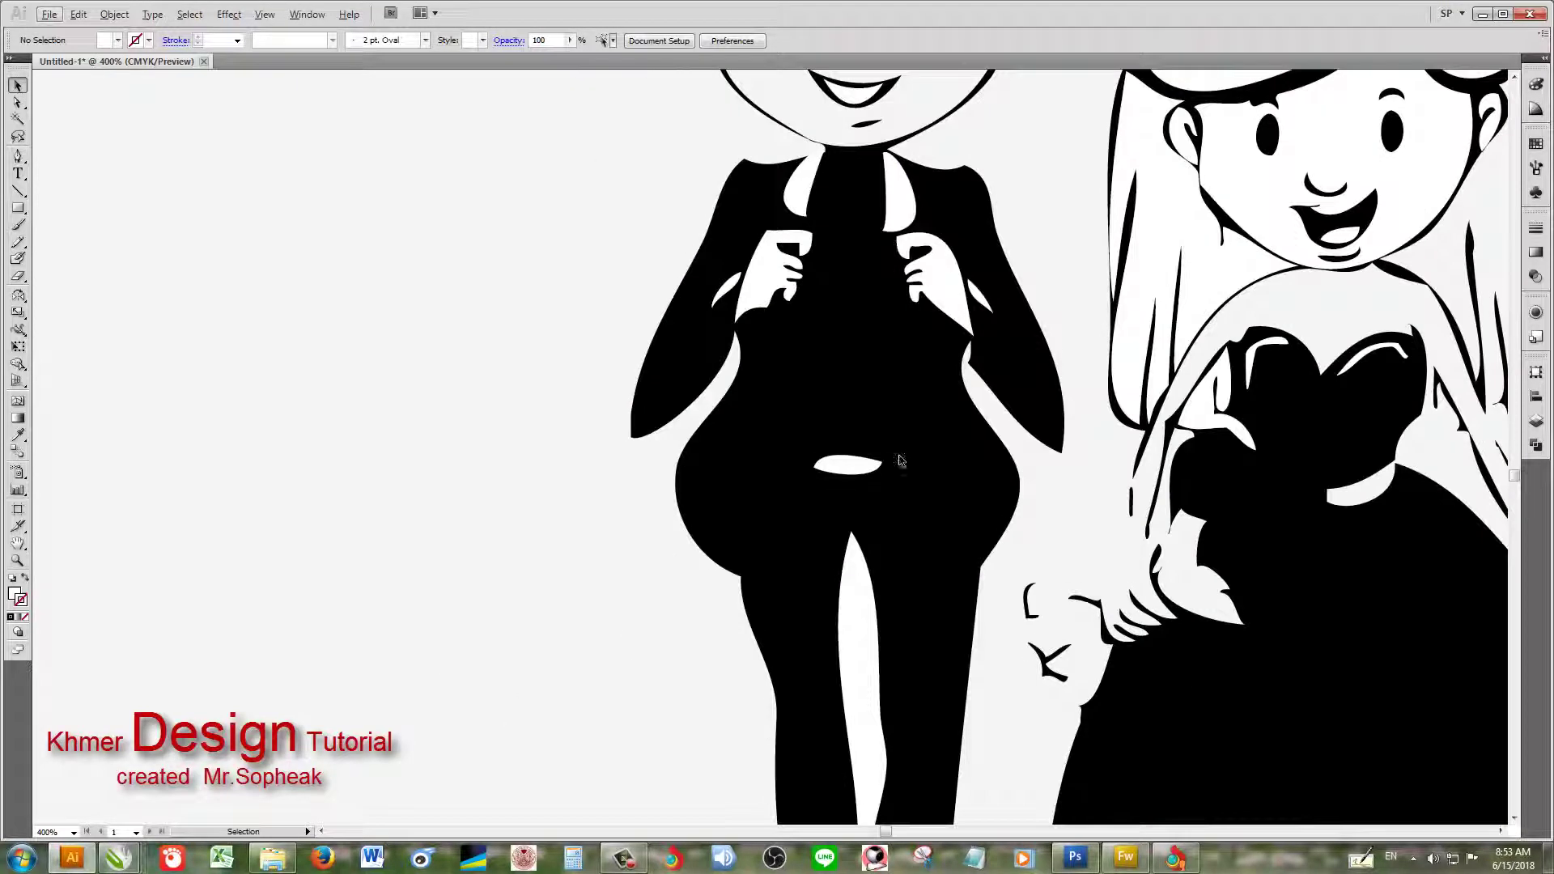
Step: Draw a black-stroked path from the right collar down the jacket front to its bottom edge
click(136, 39)
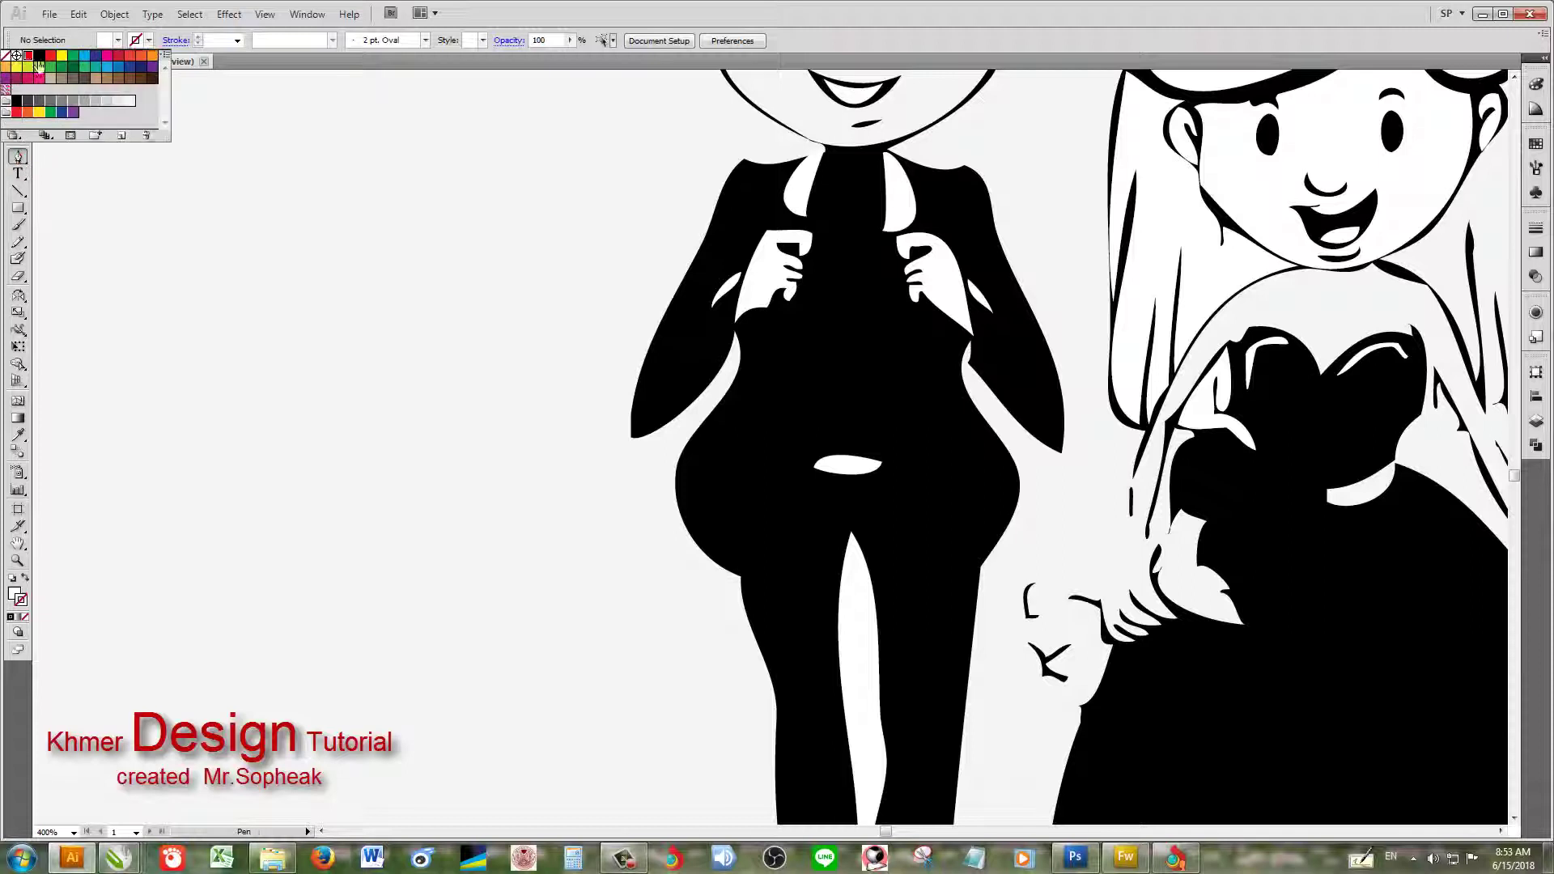
click(49, 51)
click(883, 231)
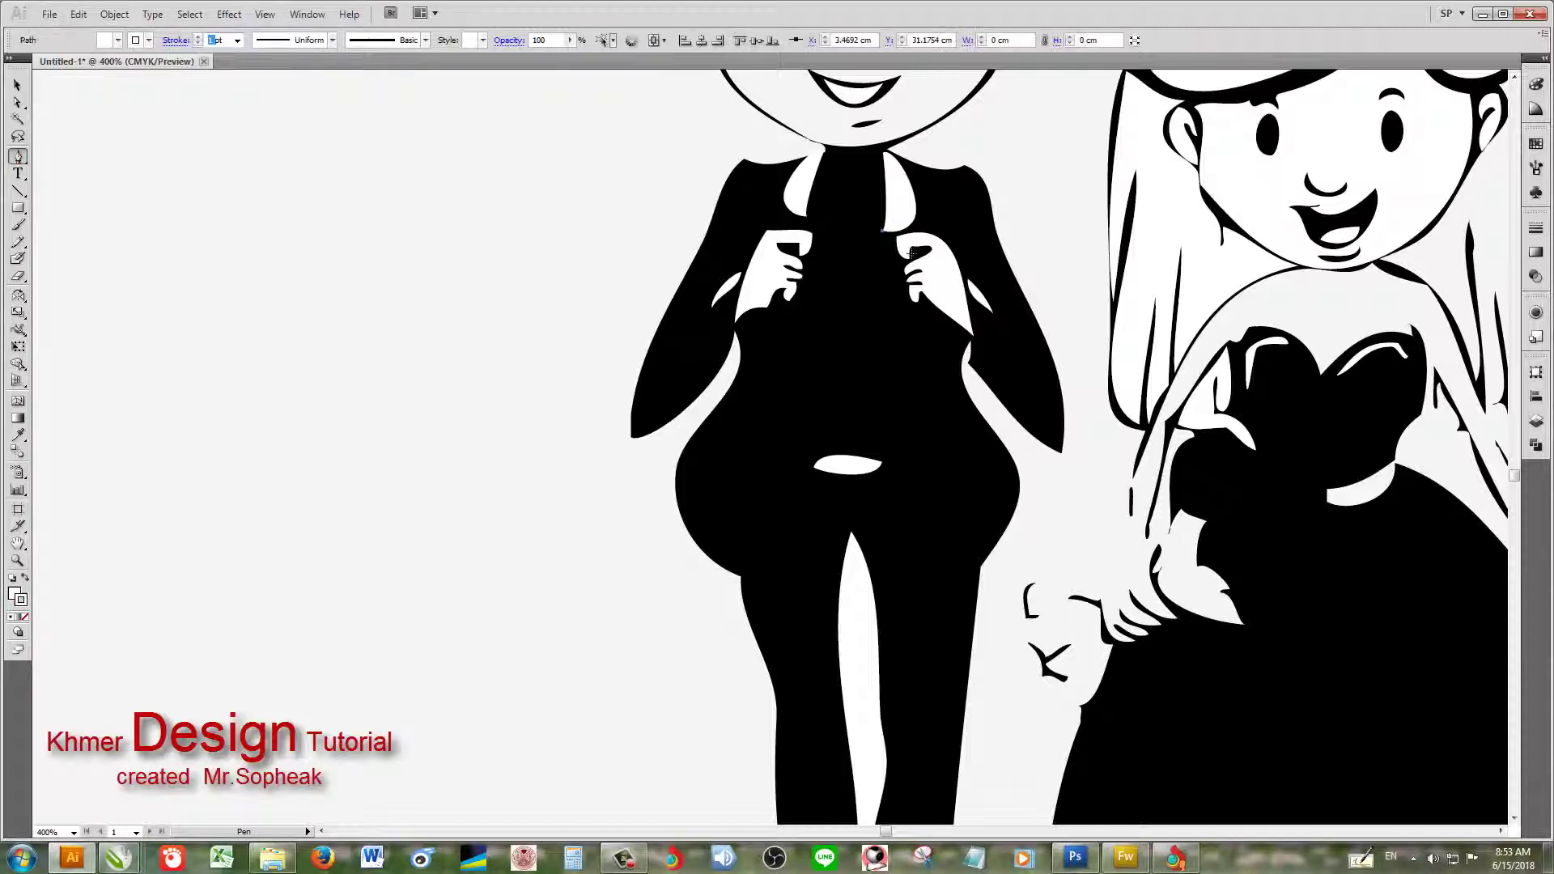
click(913, 254)
click(896, 319)
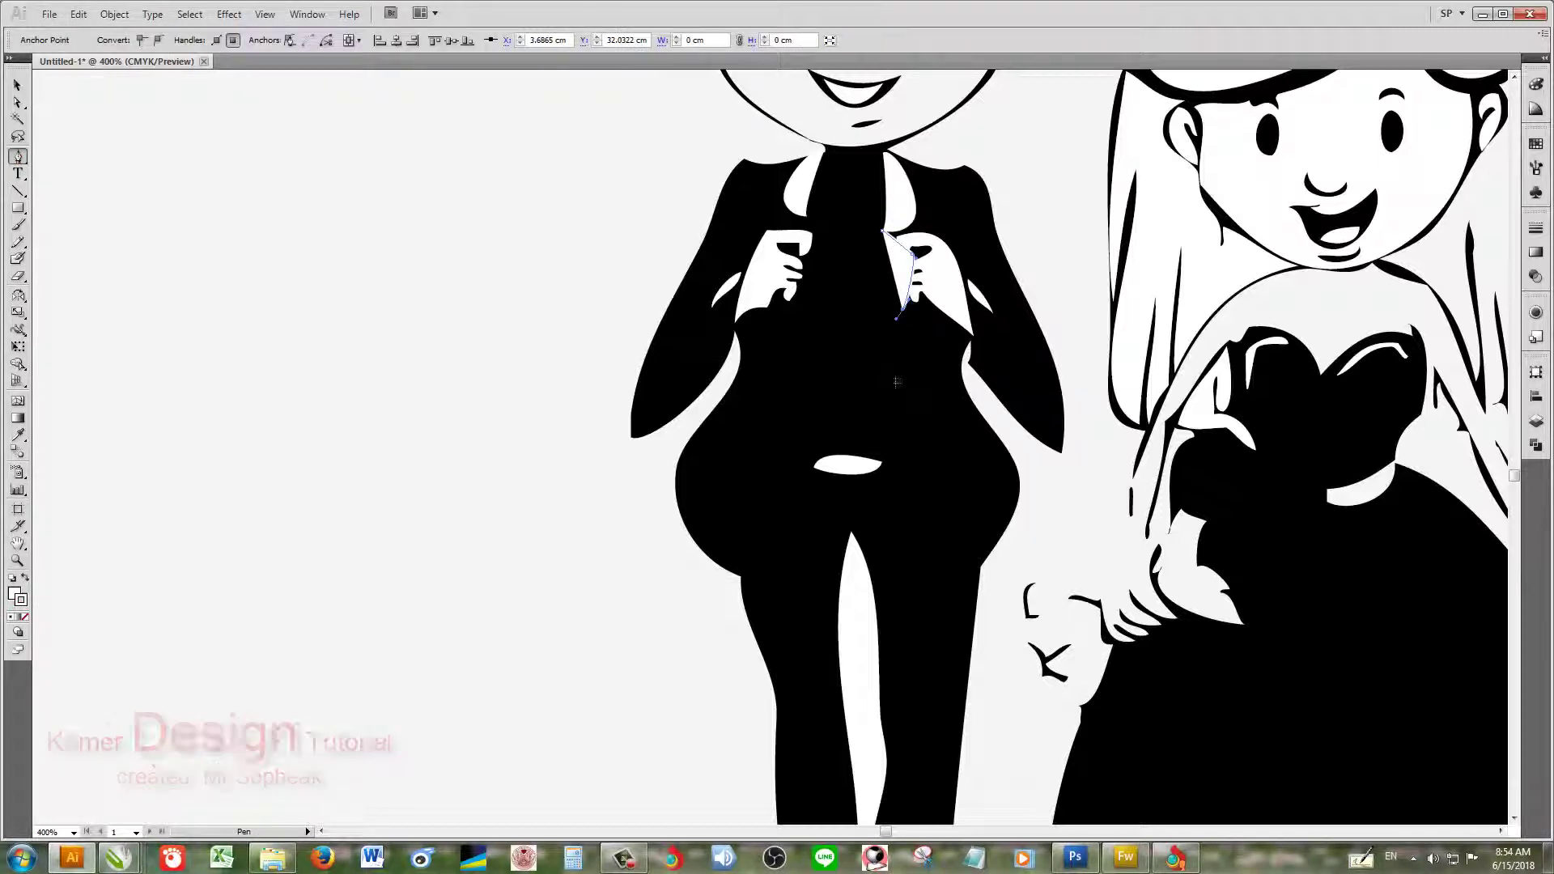
click(883, 393)
click(884, 486)
click(890, 528)
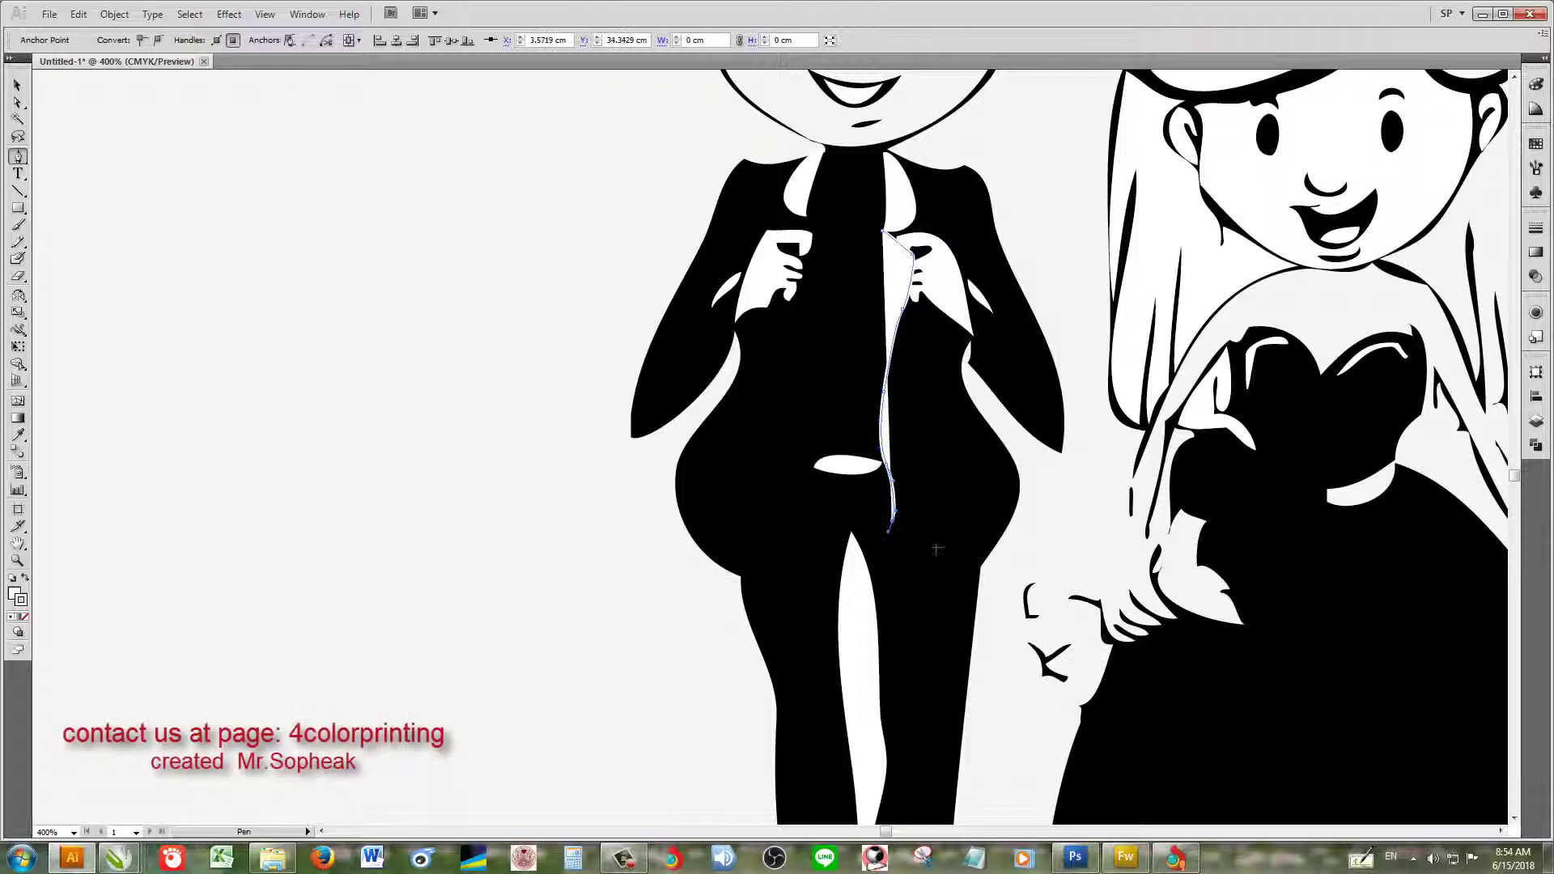
click(979, 564)
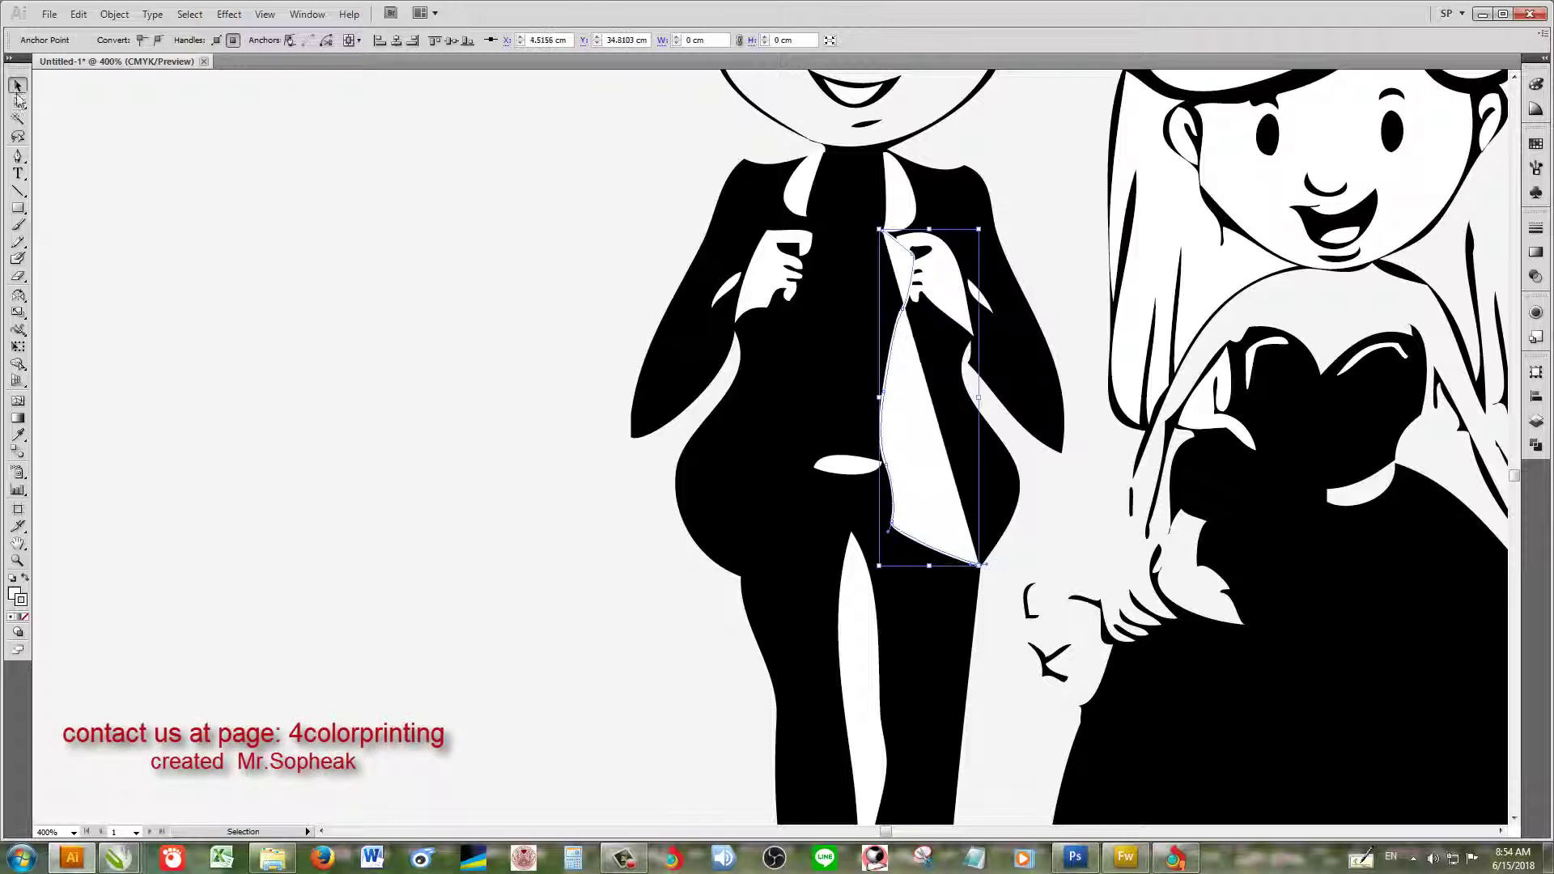
Step: Swap the new path's fill and stroke so it becomes a white outline
click(117, 39)
click(49, 50)
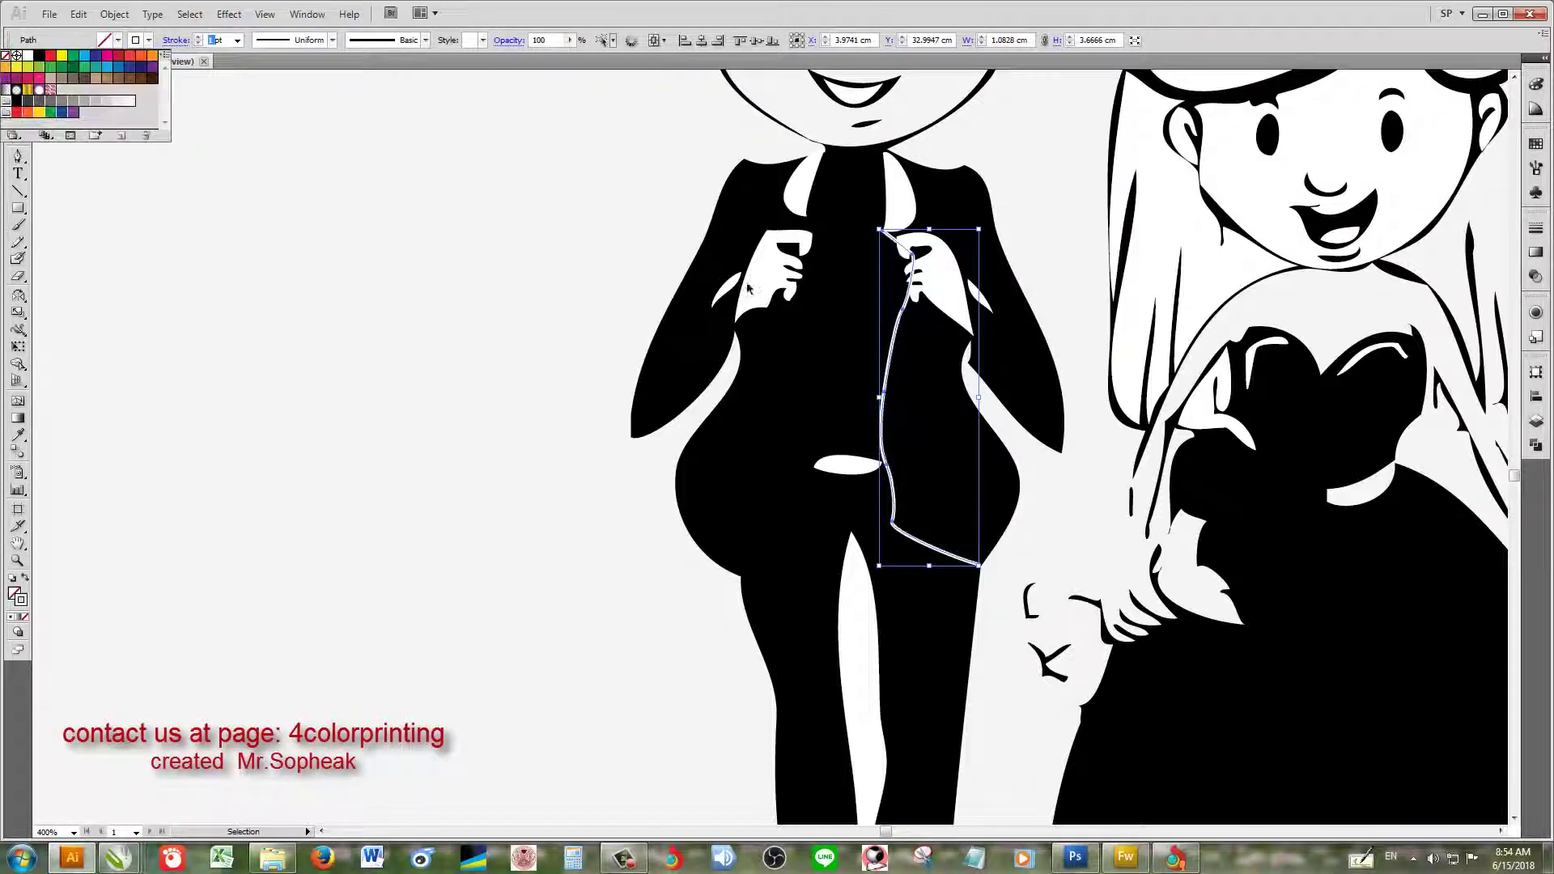
key(ctrl+shift+a)
key(ctrl+plus)
key(ctrl+plus)
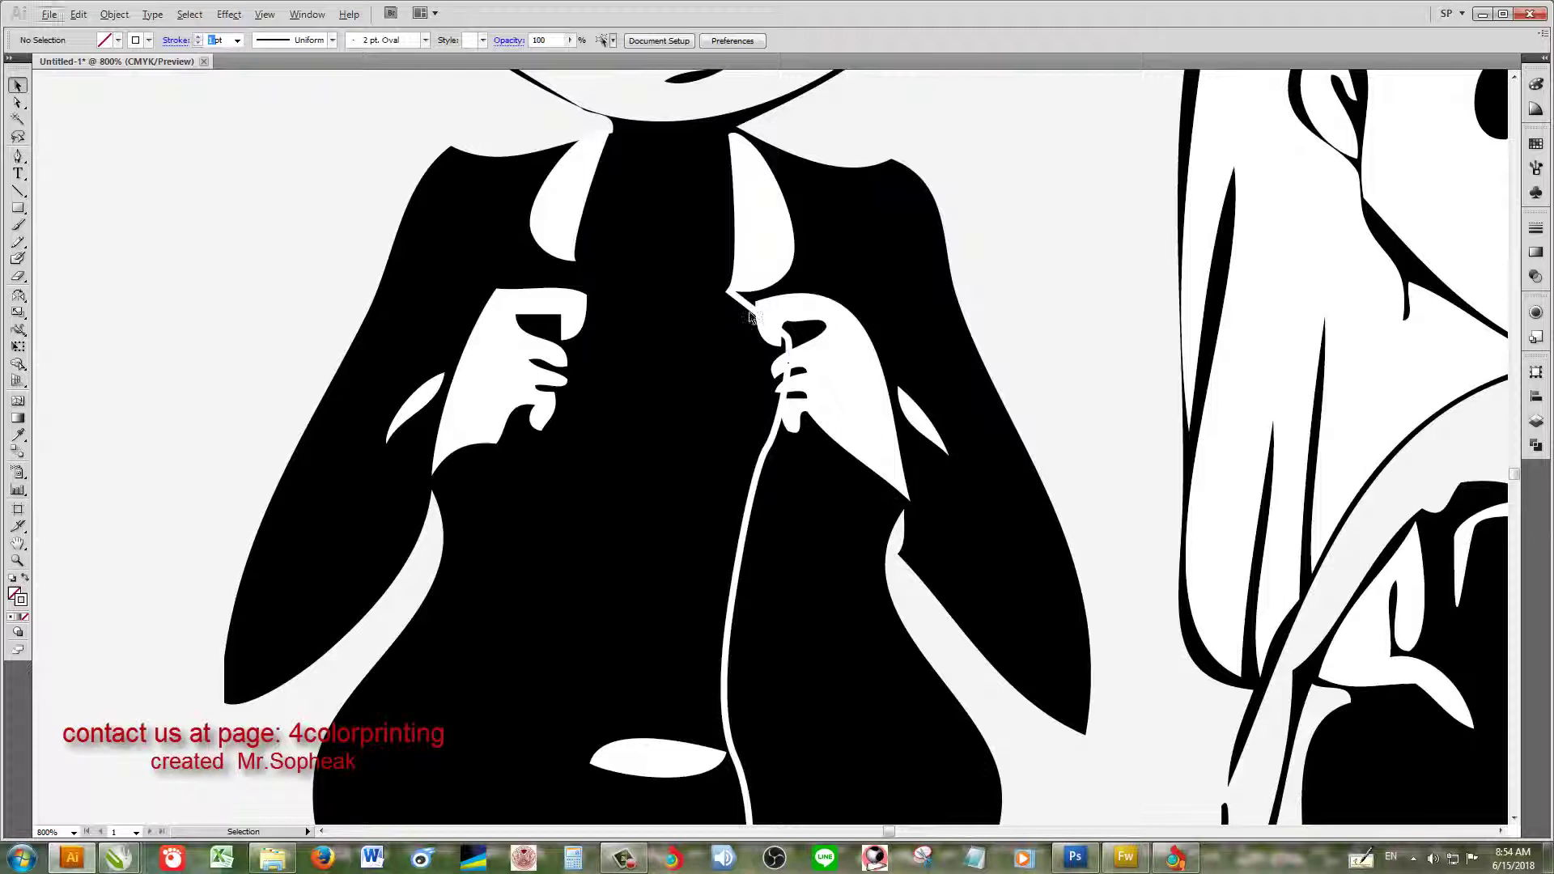
Step: Set the white jacket edge line's stroke weight to 1.5 pt
click(752, 295)
click(177, 40)
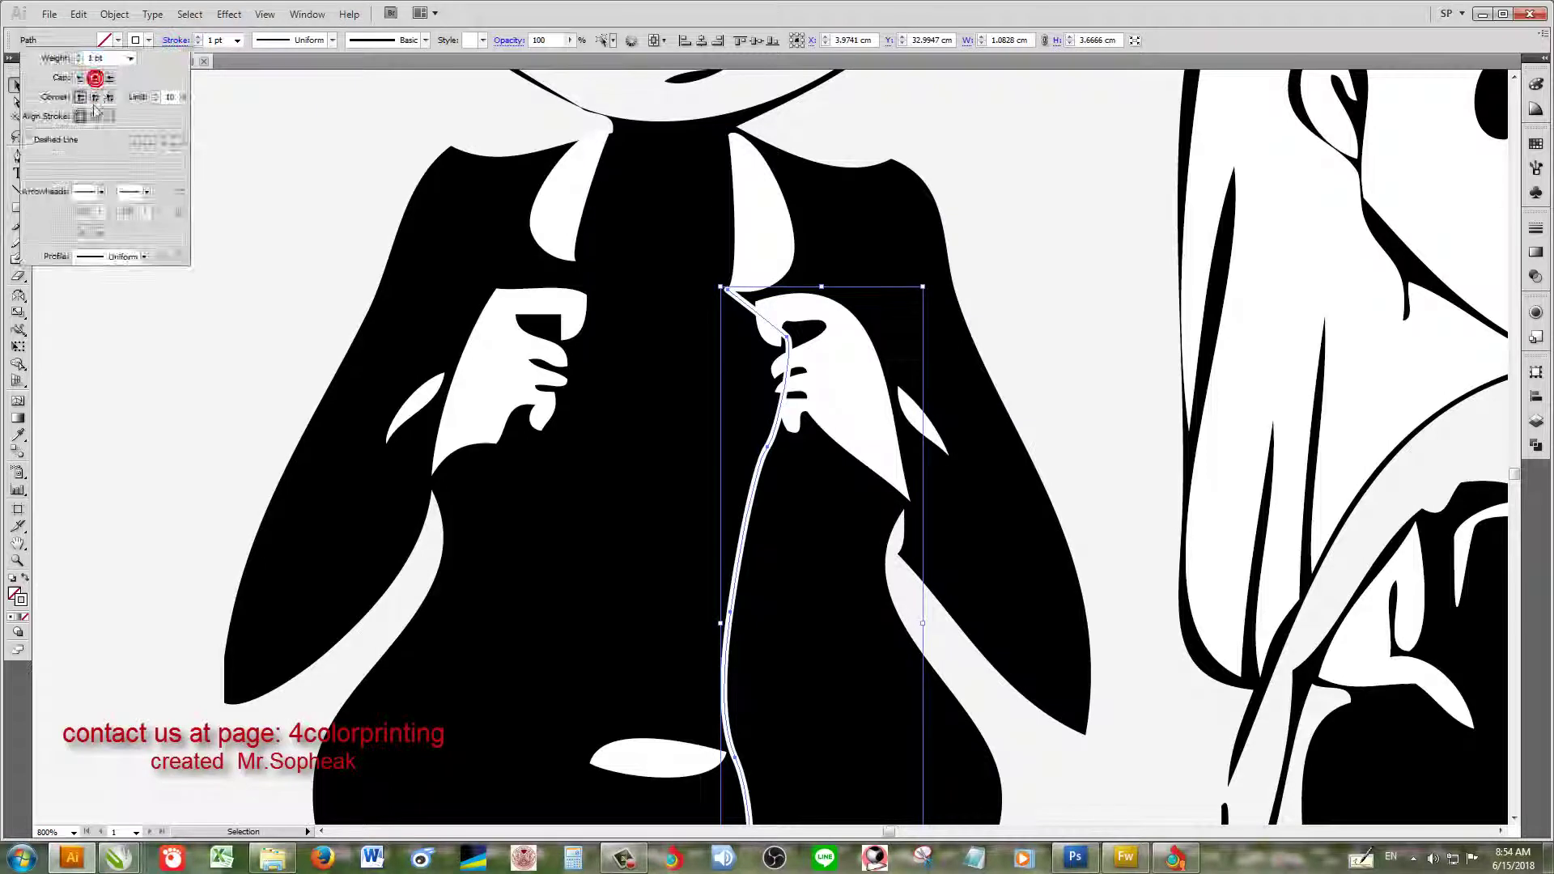
click(233, 42)
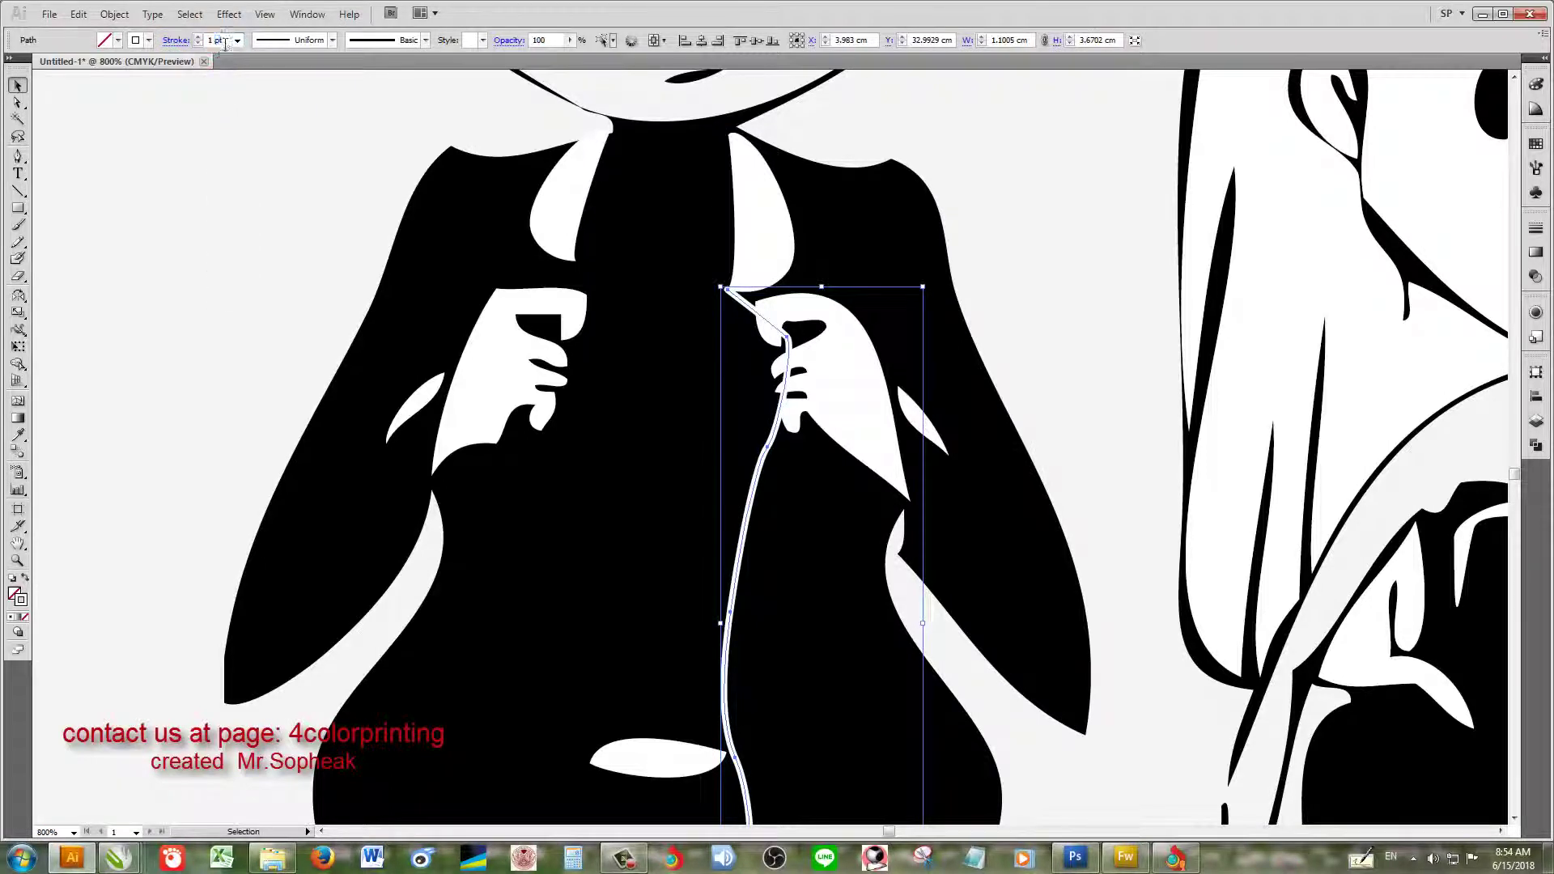
key(Return)
key(ctrl+minus)
key(ctrl+shift+a)
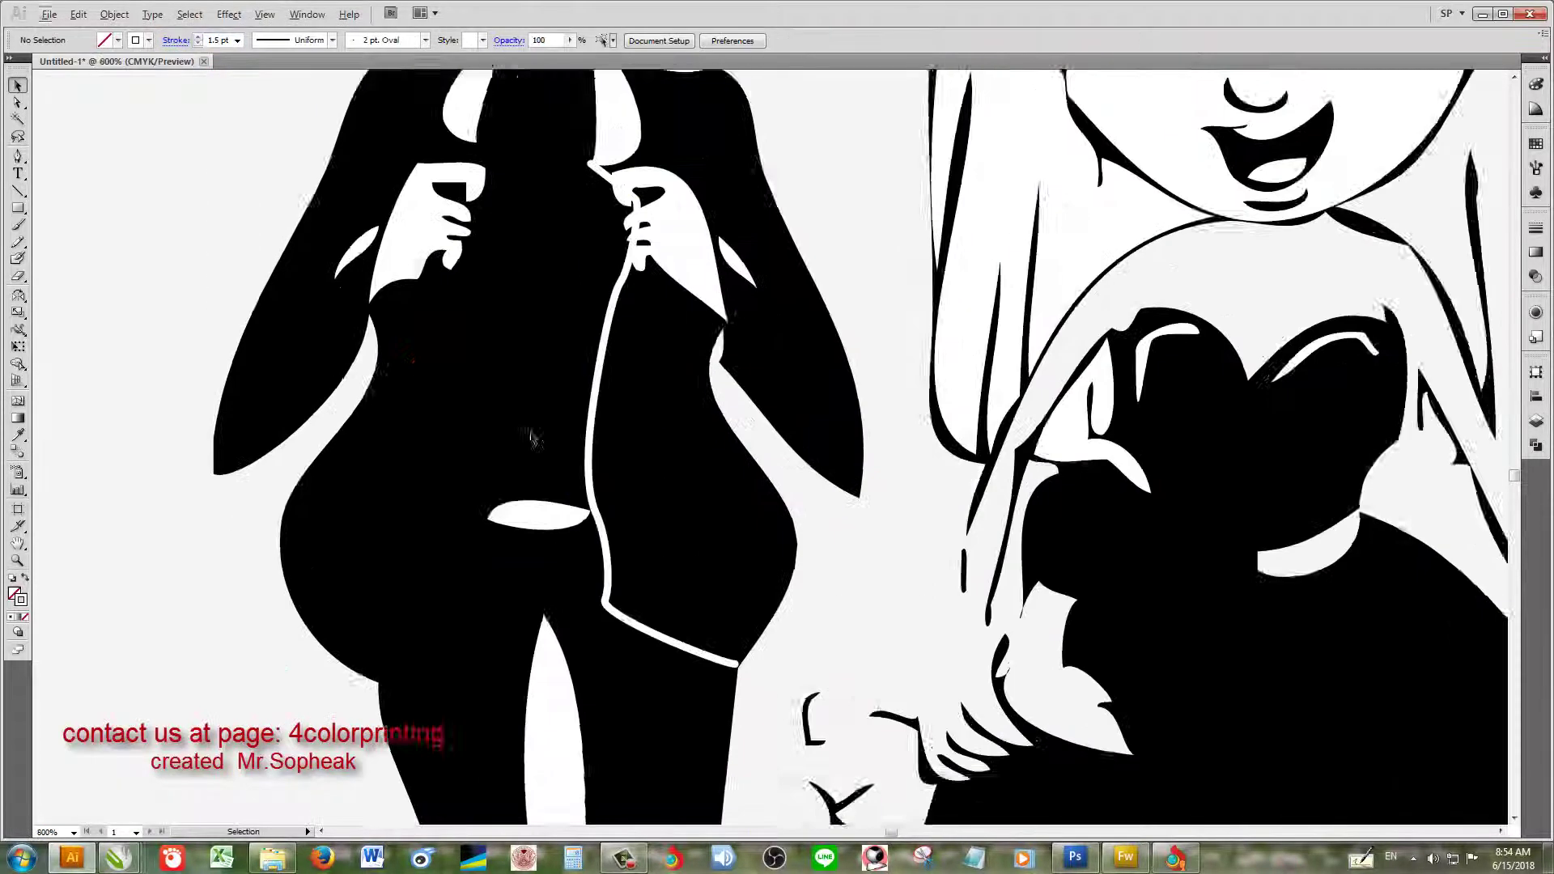
key(ctrl+plus)
Step: Zoom in to check the top end of the right jacket edge line
drag(733, 543, 733, 601)
key(ctrl+plus)
key(ctrl+plus)
key(ctrl+plus)
click(771, 333)
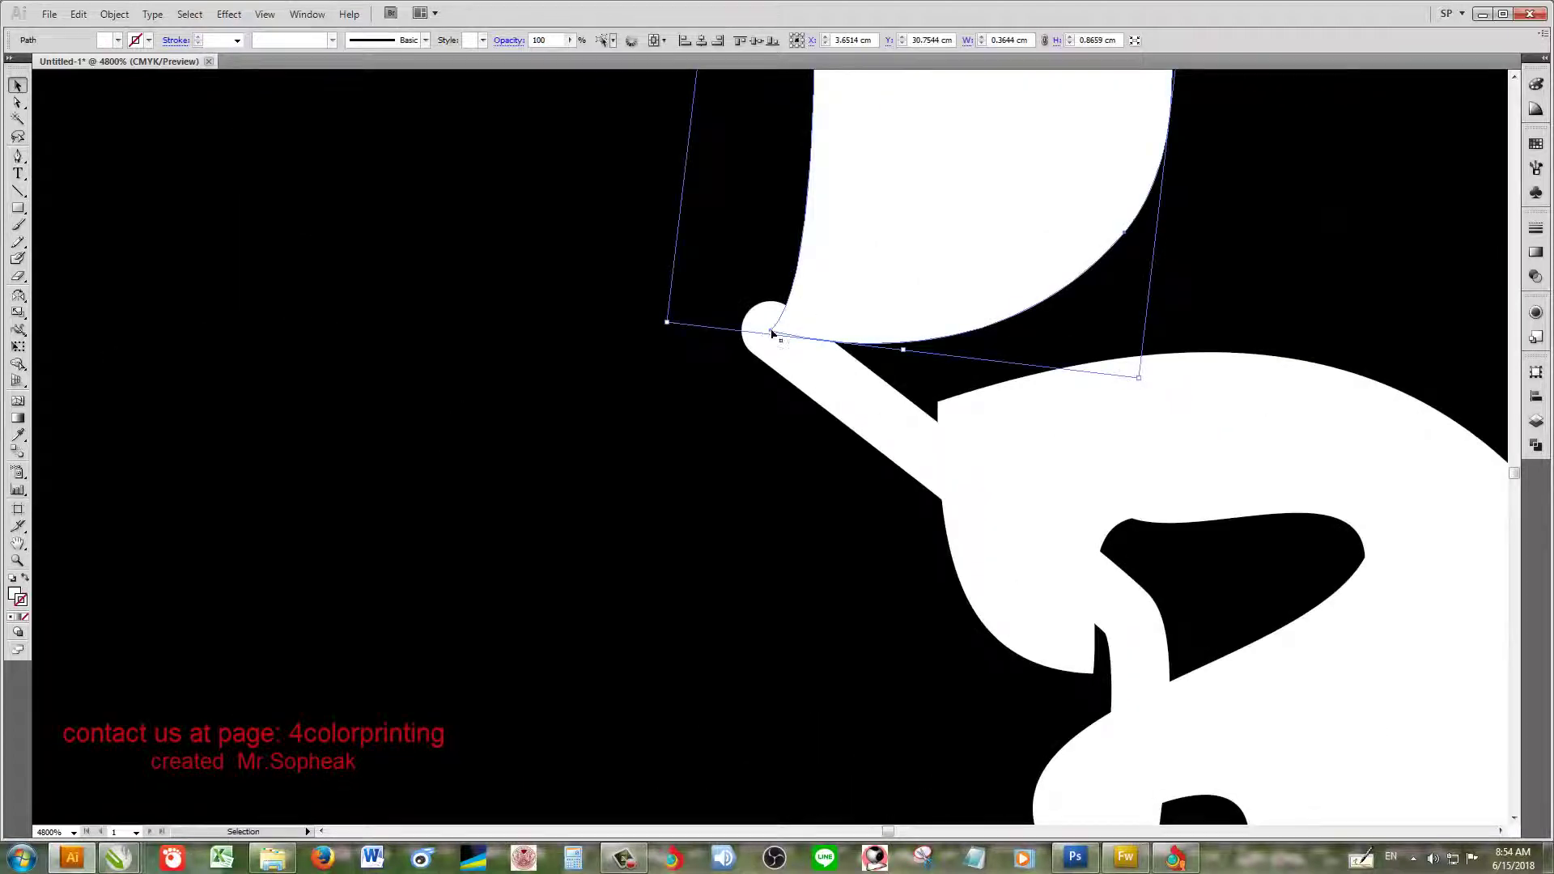
click(794, 328)
key(ctrl+shift+a)
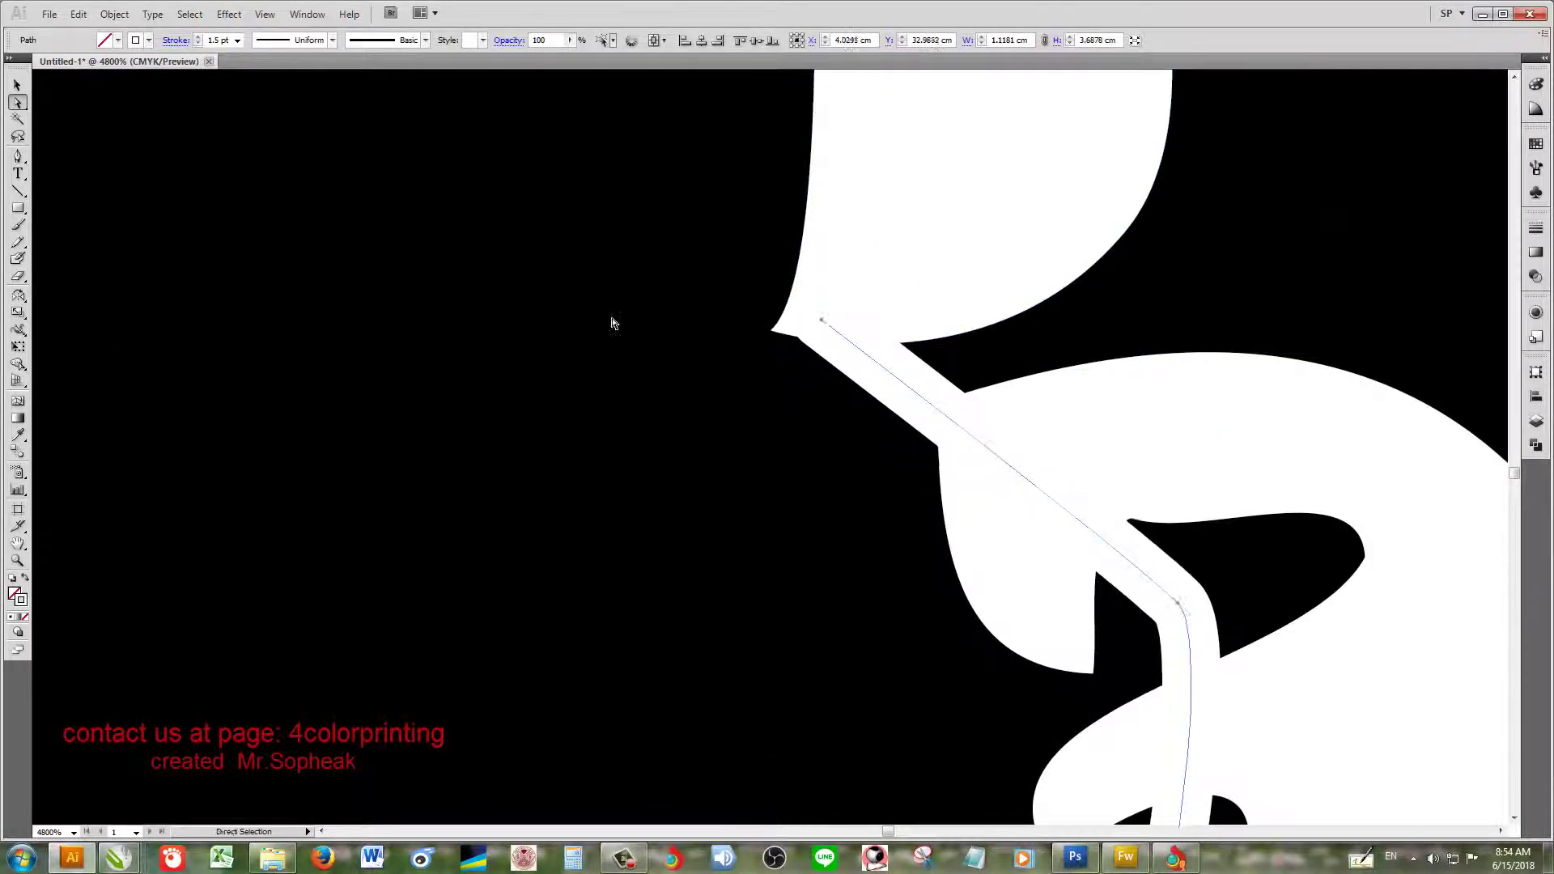
key(ctrl+0)
key(ctrl+plus)
key(ctrl+plus)
key(ctrl+plus)
Step: Draw the left jacket edge line from the left lapel tip down toward the groom's hand
key(p)
click(613, 330)
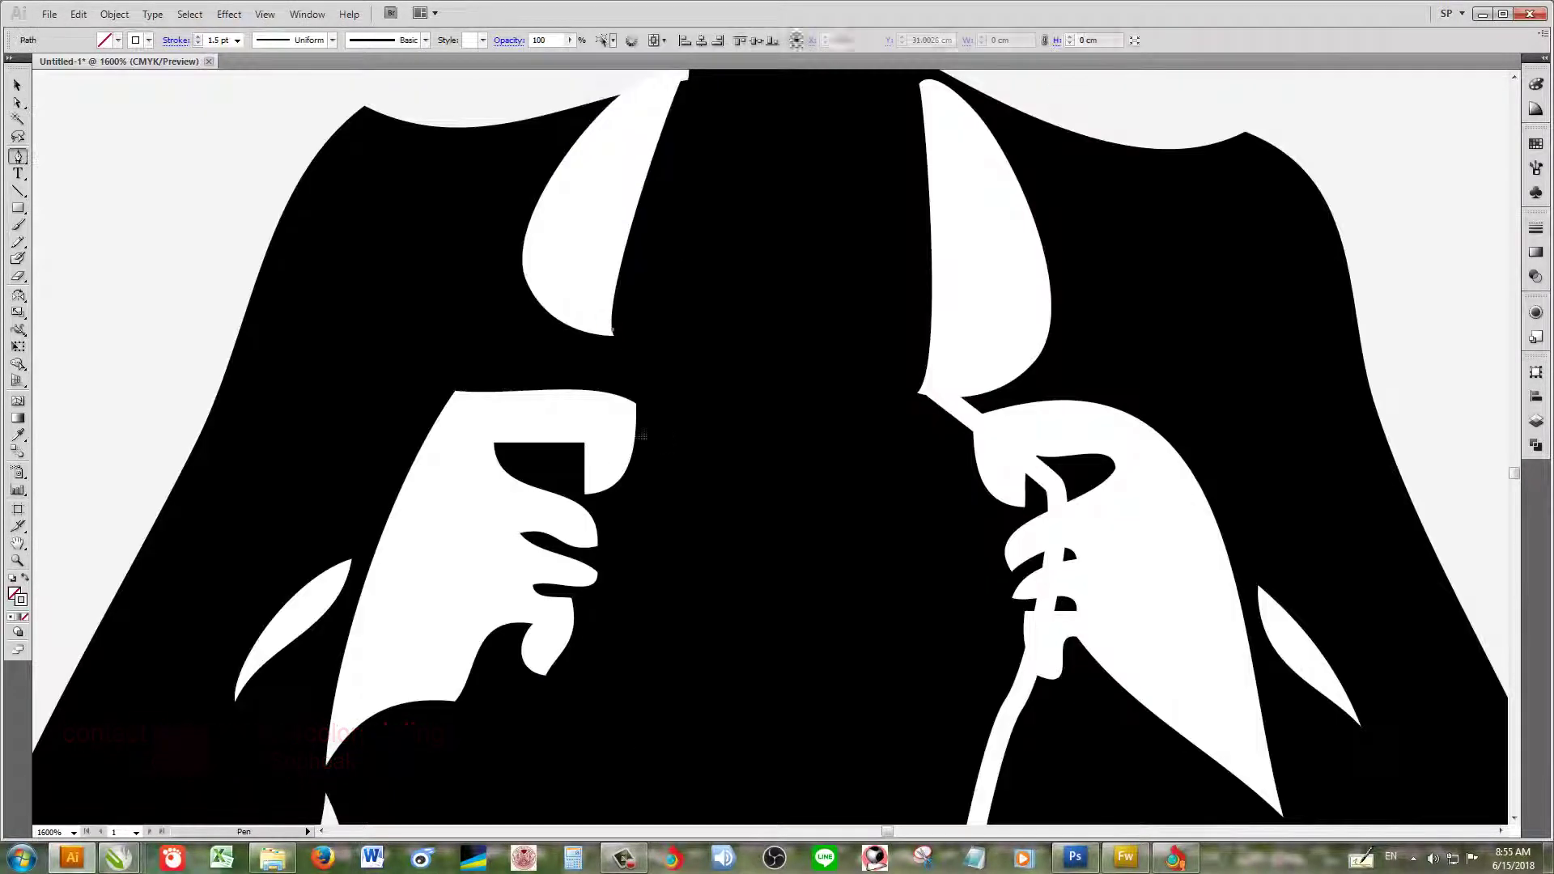
click(585, 469)
scroll(648, 421, down, 5)
scroll(689, 394, left, 3)
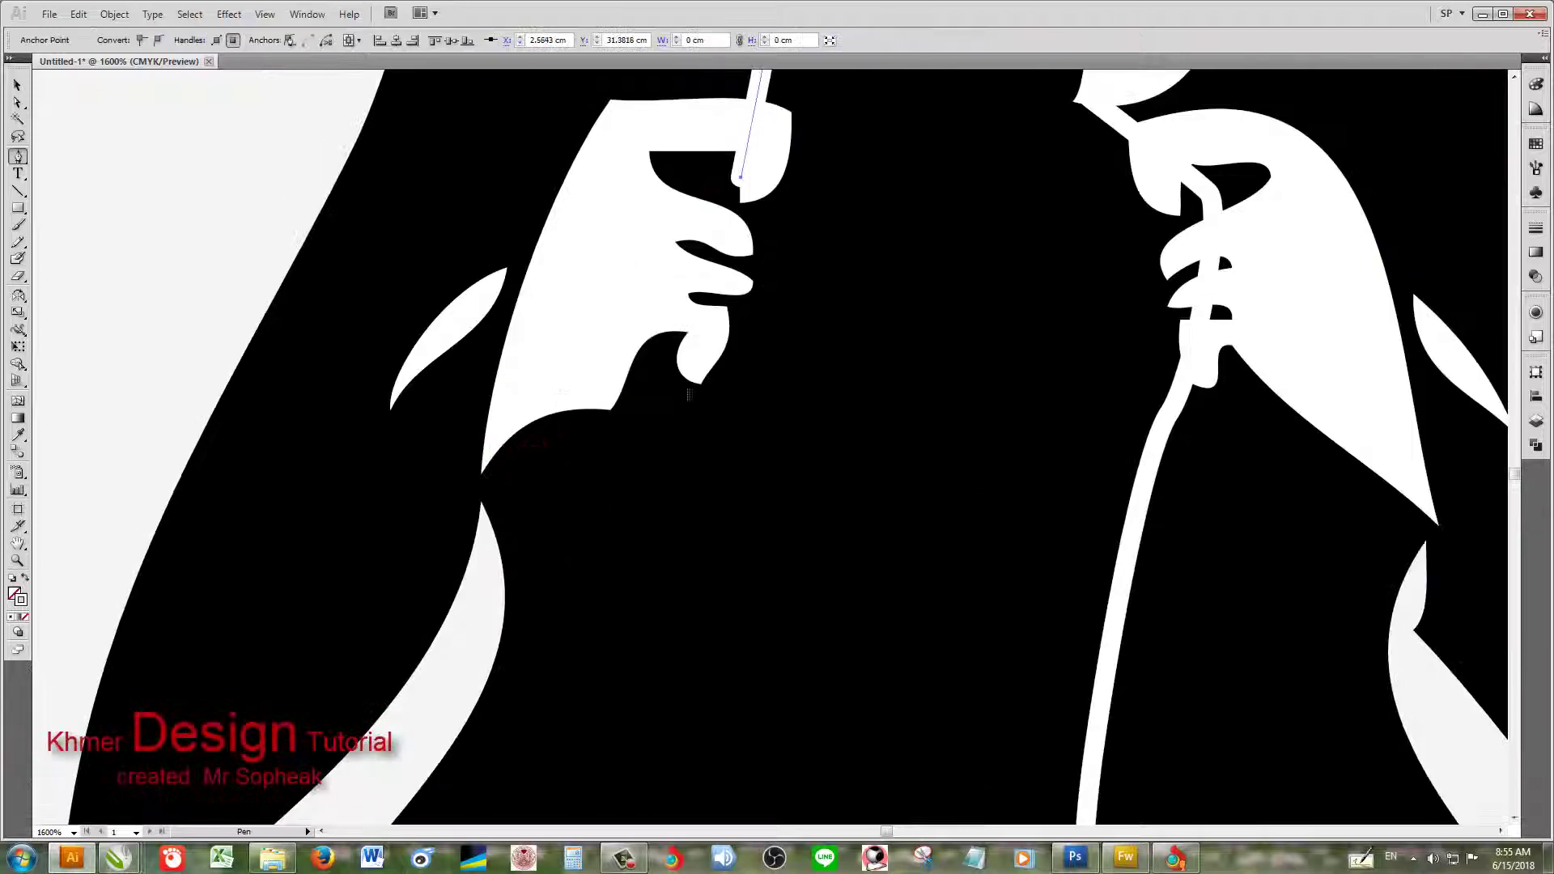
key(ctrl+minus)
key(ctrl+minus)
key(ctrl+minus)
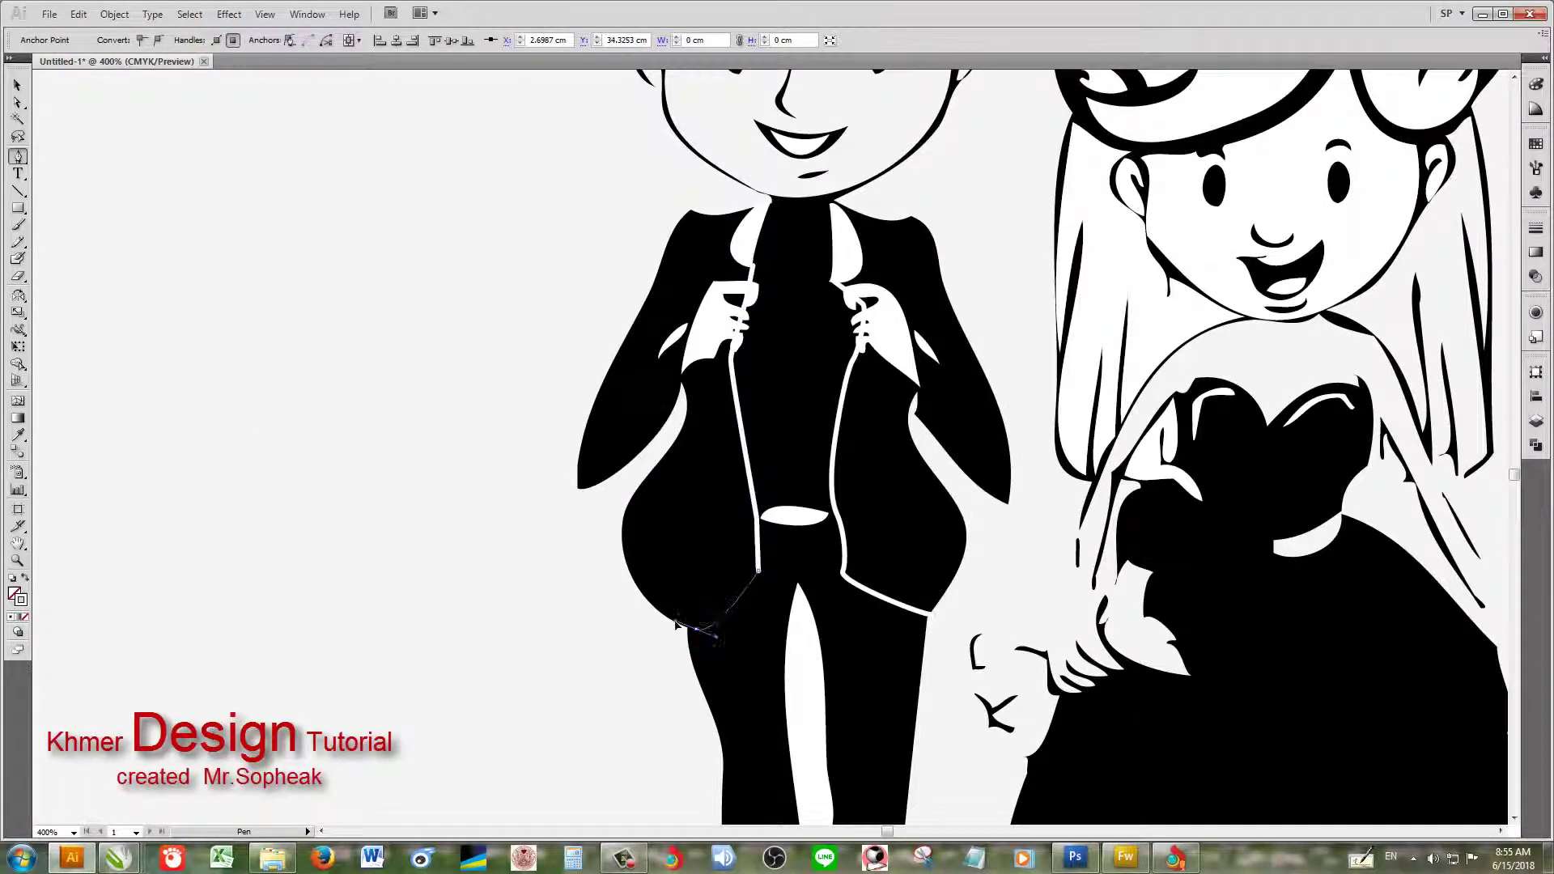
scroll(676, 623, up, 3)
scroll(670, 609, down, 8)
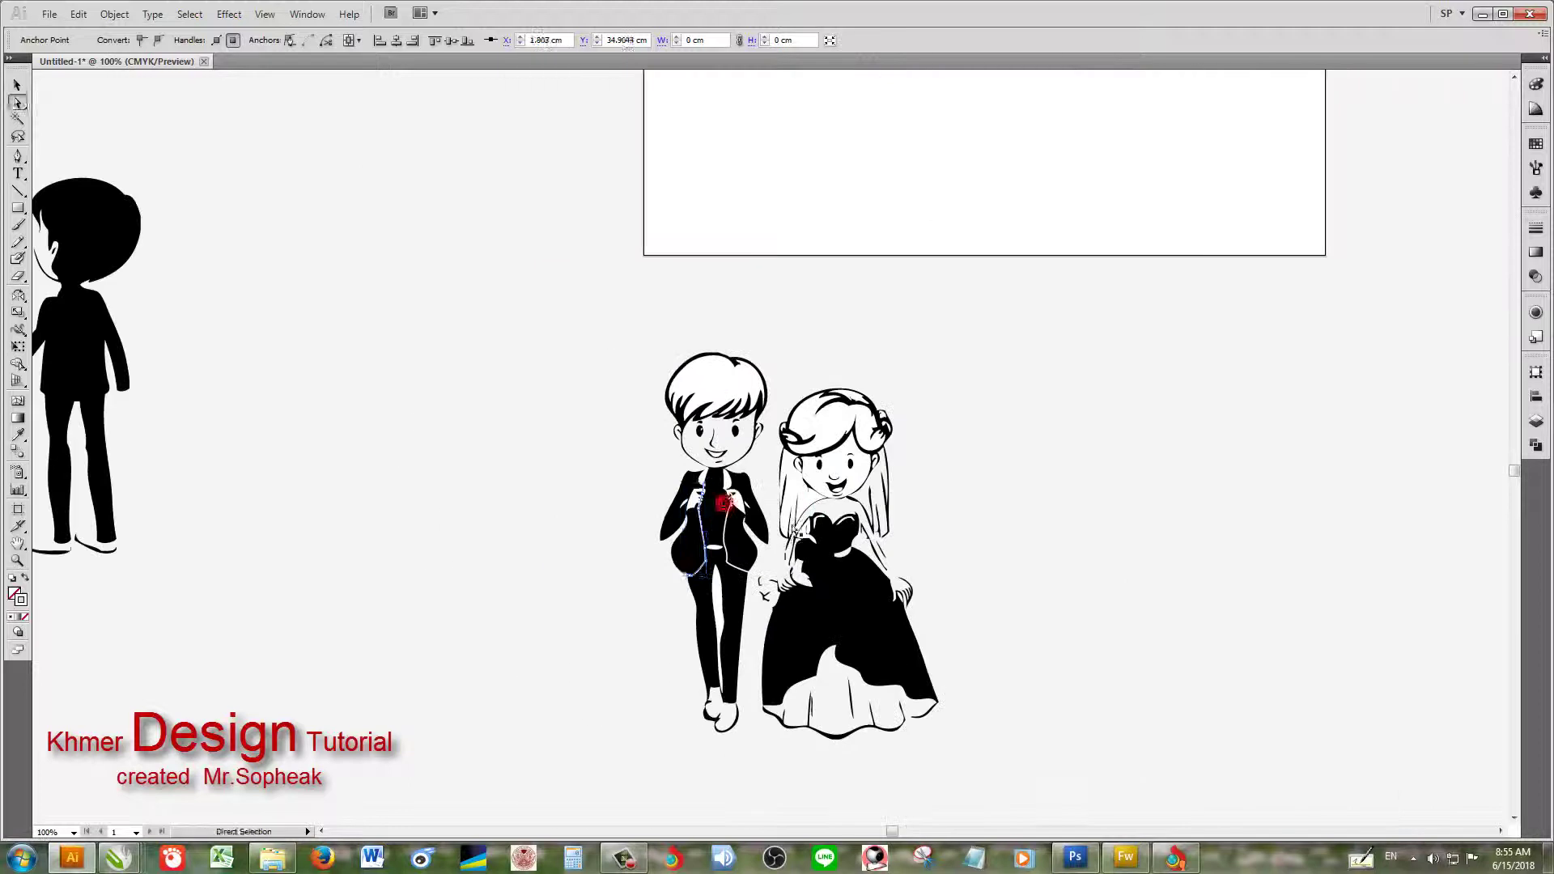
scroll(728, 664, up, 3)
scroll(750, 686, up, 1)
scroll(749, 686, up, 3)
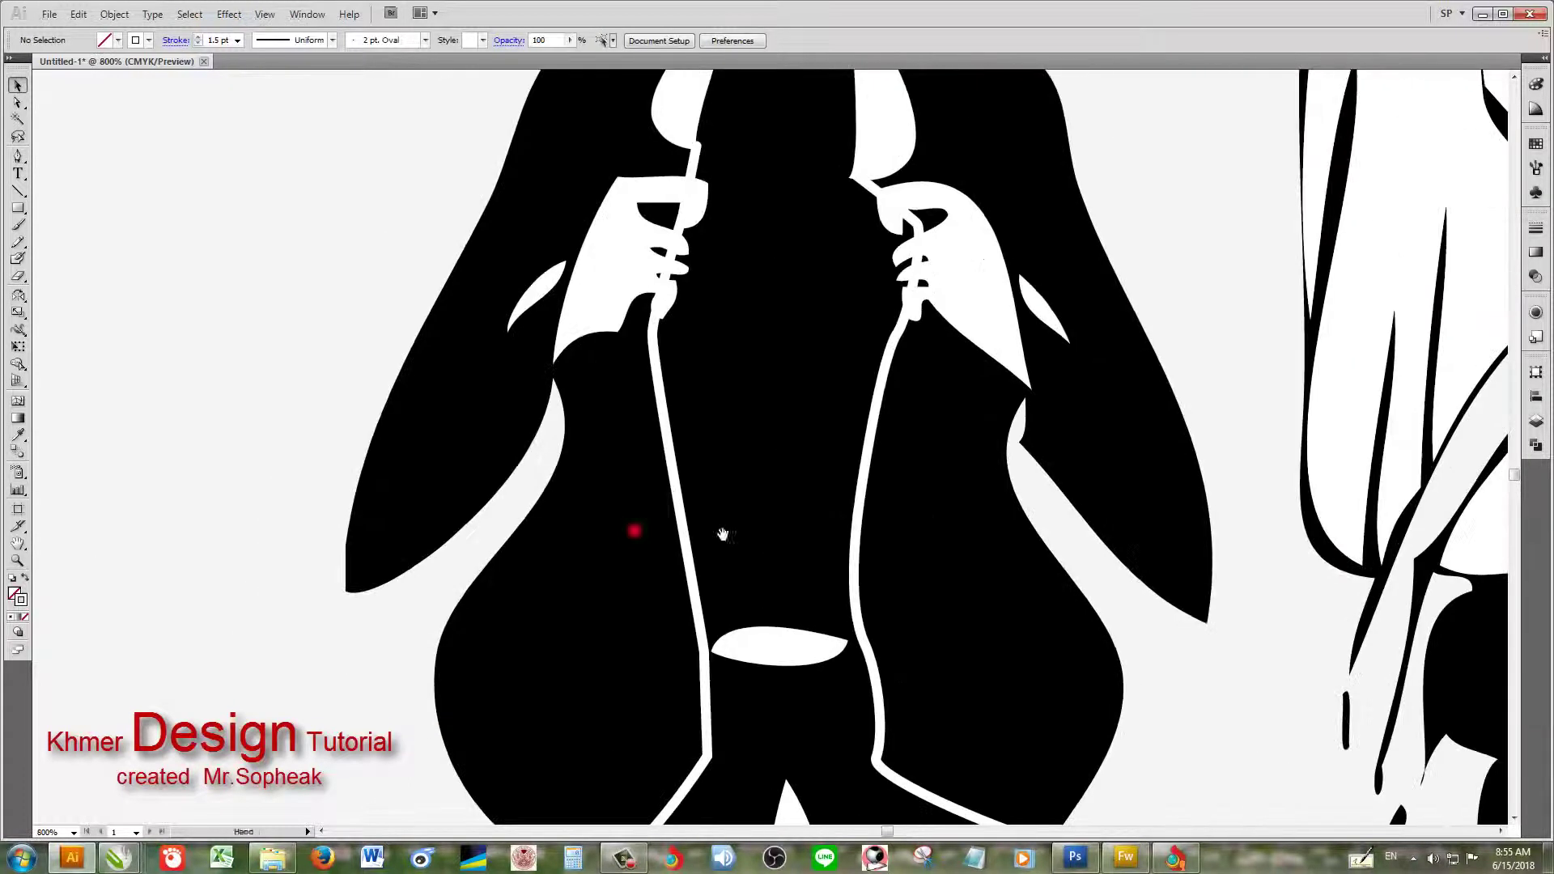
Step: Add curved white lines across the left and right jacket pockets
key(a)
click(588, 502)
drag(684, 567, 726, 581)
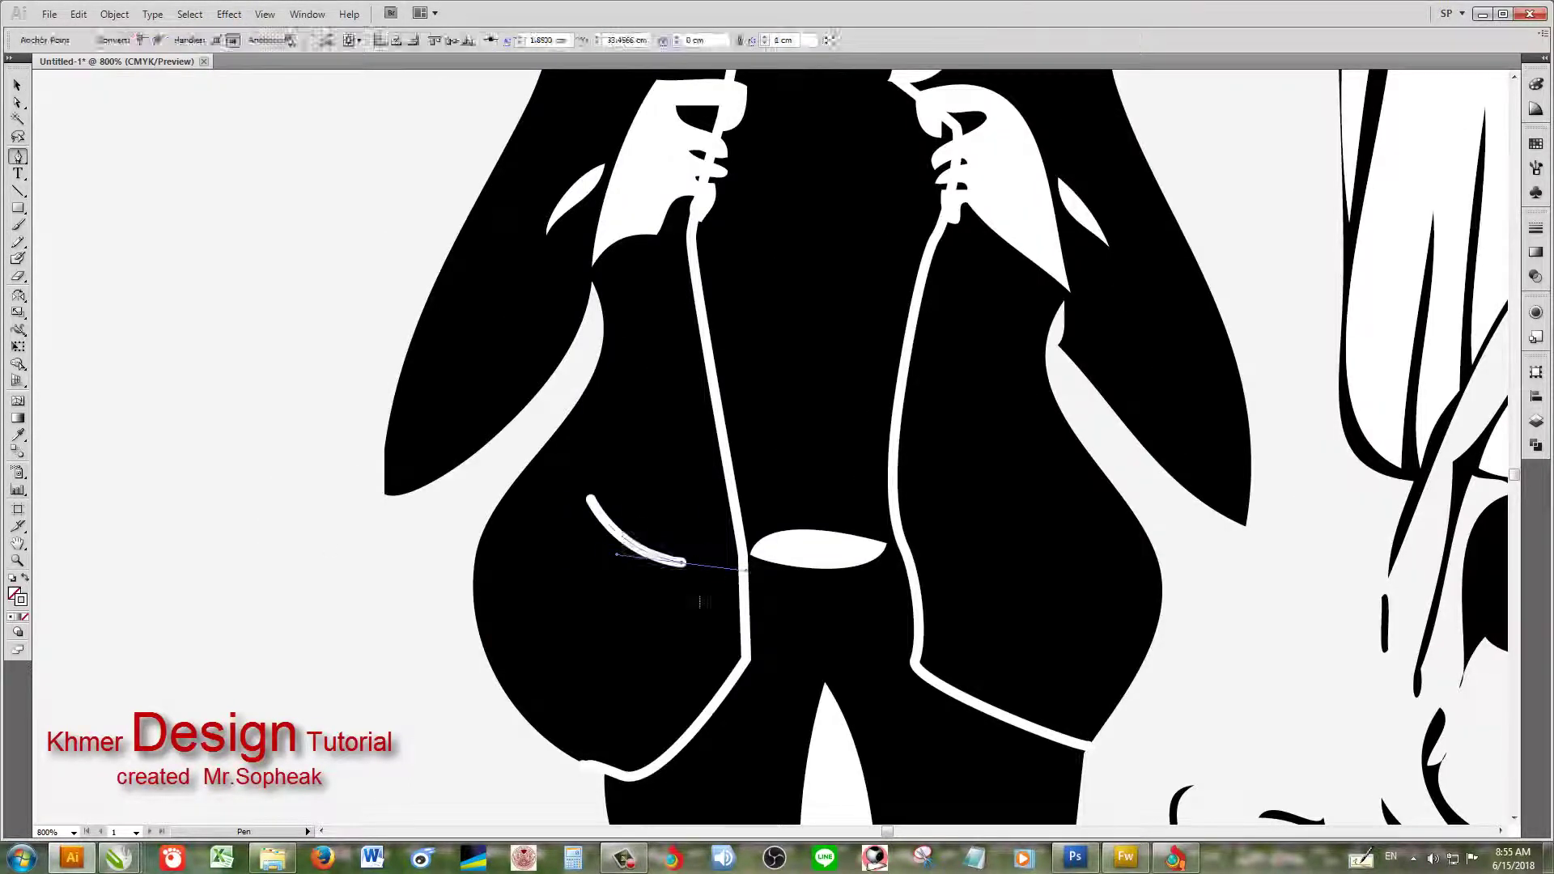
key(v)
mouse_move(1093, 664)
mouse_down()
mouse_move(1141, 559)
mouse_move(1076, 574)
mouse_up()
key(p)
scroll(1141, 559, down, 2)
click(1131, 479)
scroll(1085, 565, down, 3)
Step: Marquee-select the thin white line at the groom's collar
key(alt+v)
key(Escape)
key(v)
scroll(160, 153, down, 3)
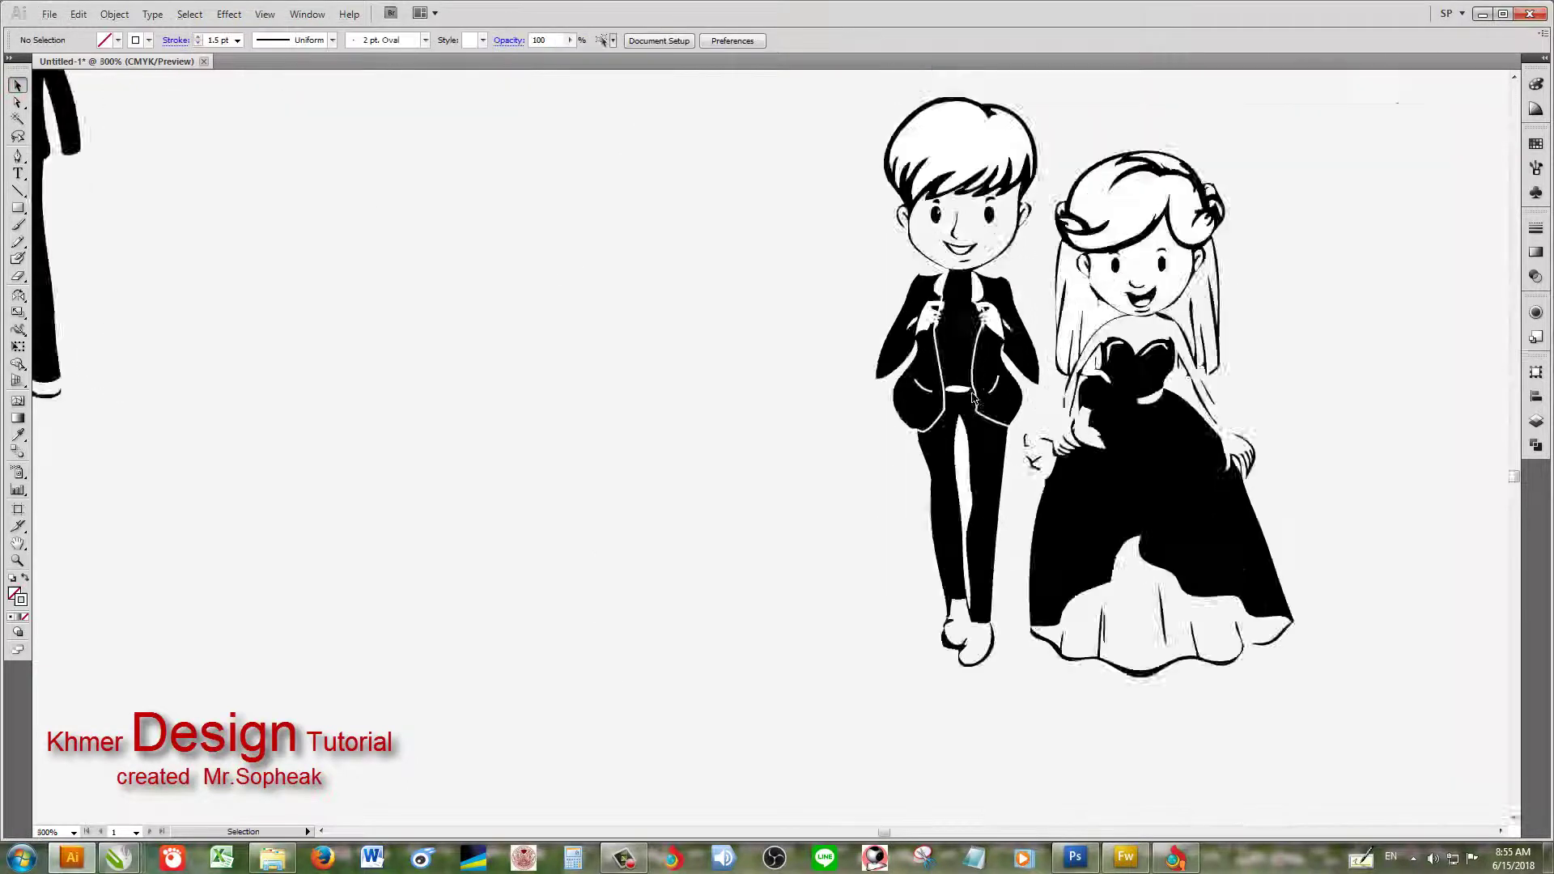
scroll(770, 399, up, 4)
scroll(660, 453, up, 4)
scroll(660, 453, down, 1)
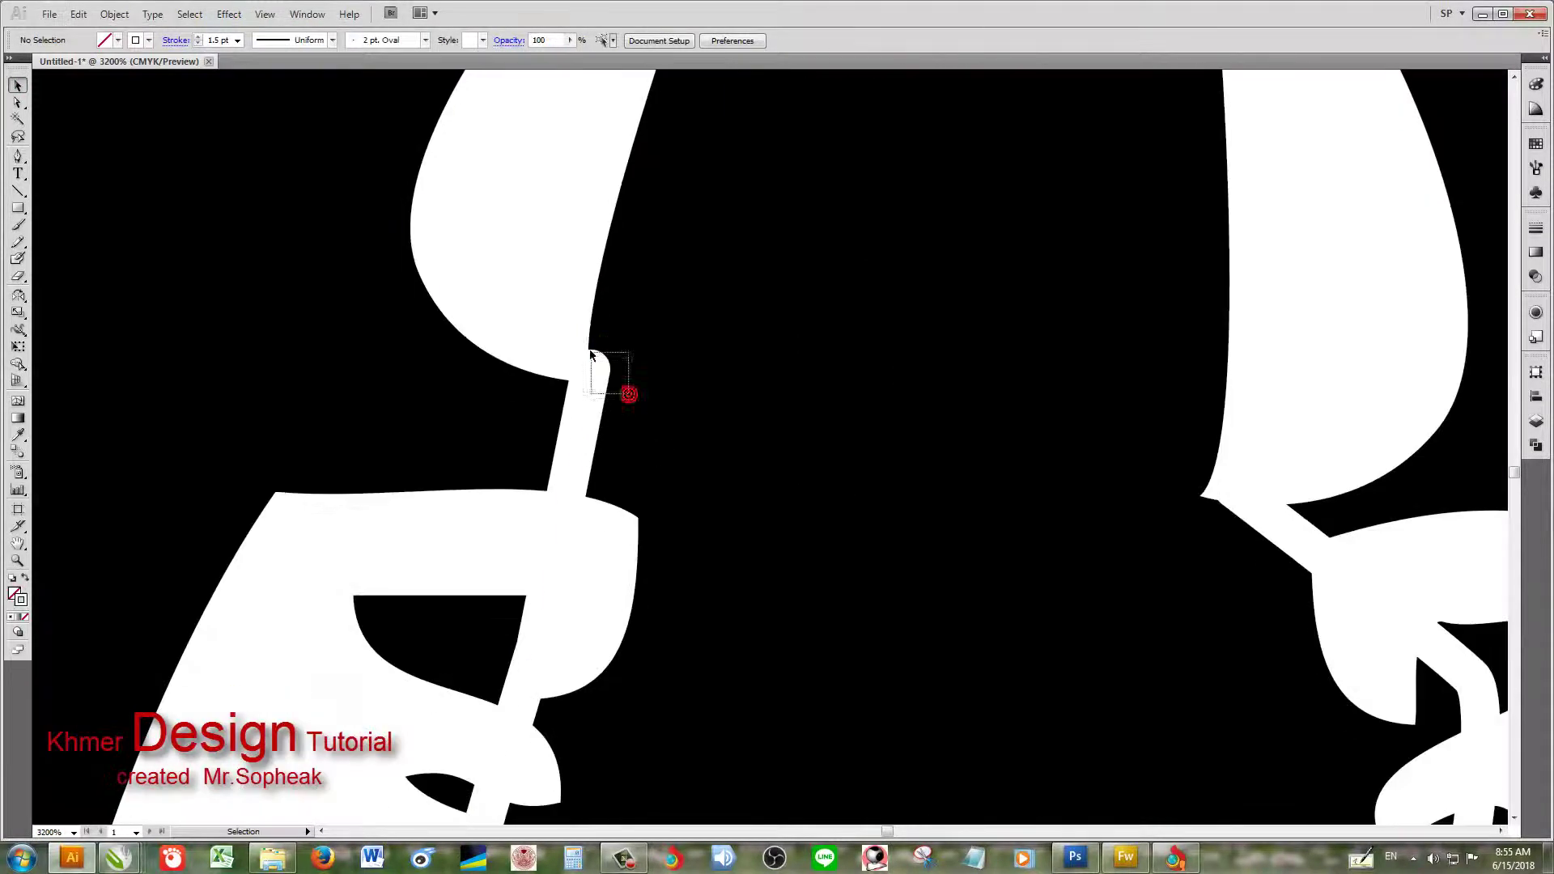
drag(591, 356, 670, 423)
click(590, 361)
scroll(590, 361, down, 3)
Step: Create a white square on the shirt front and stretch it into a long diamond knot
scroll(819, 459, up, 2)
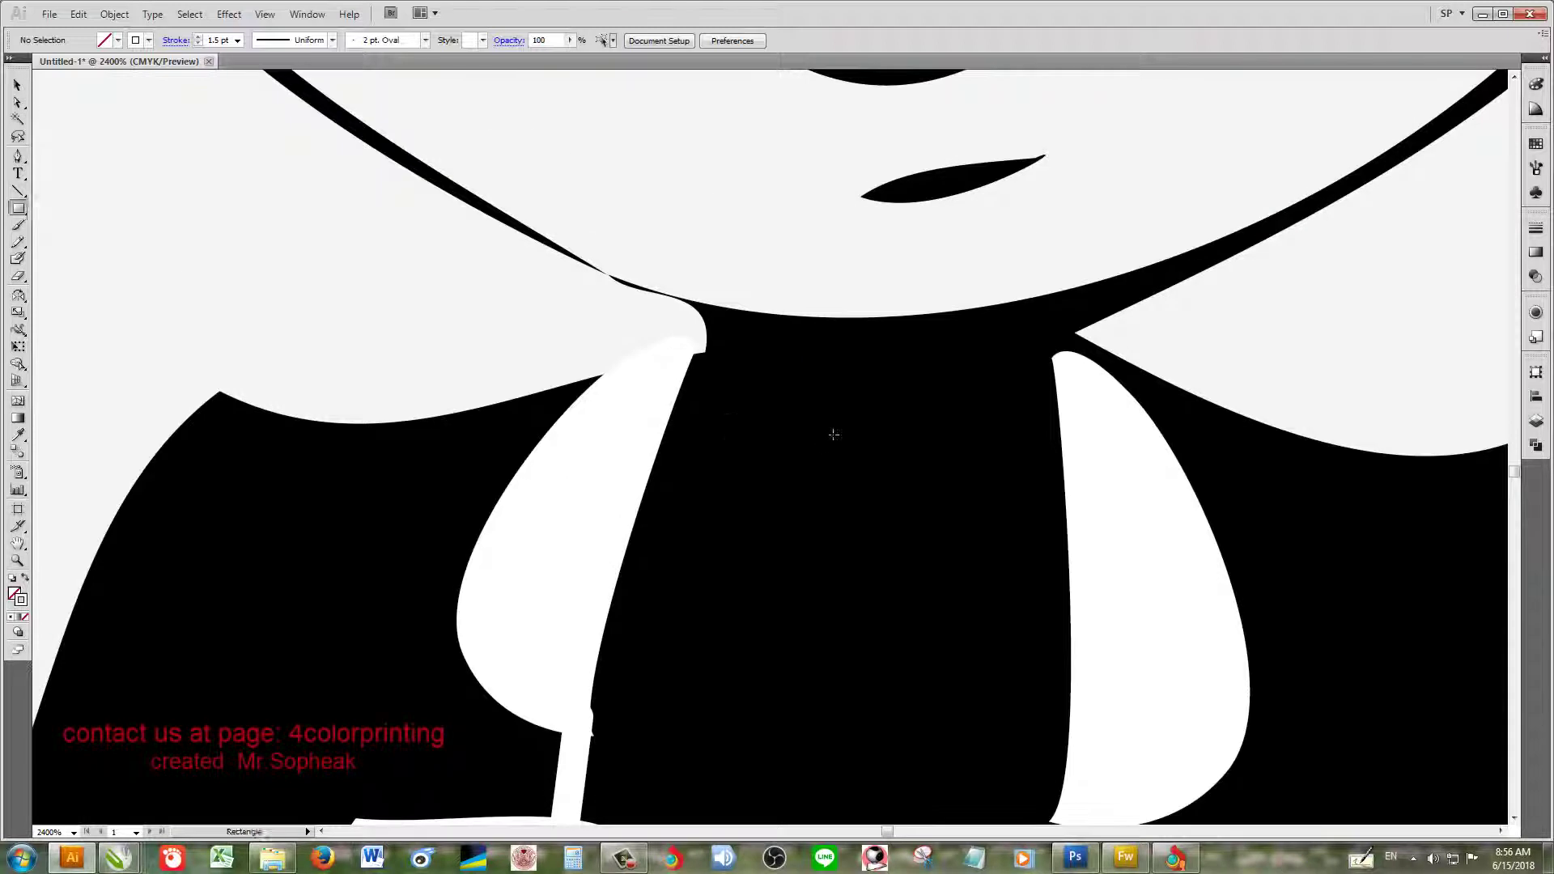
drag(834, 434, 906, 509)
key(shift+x)
key(v)
drag(828, 434, 843, 532)
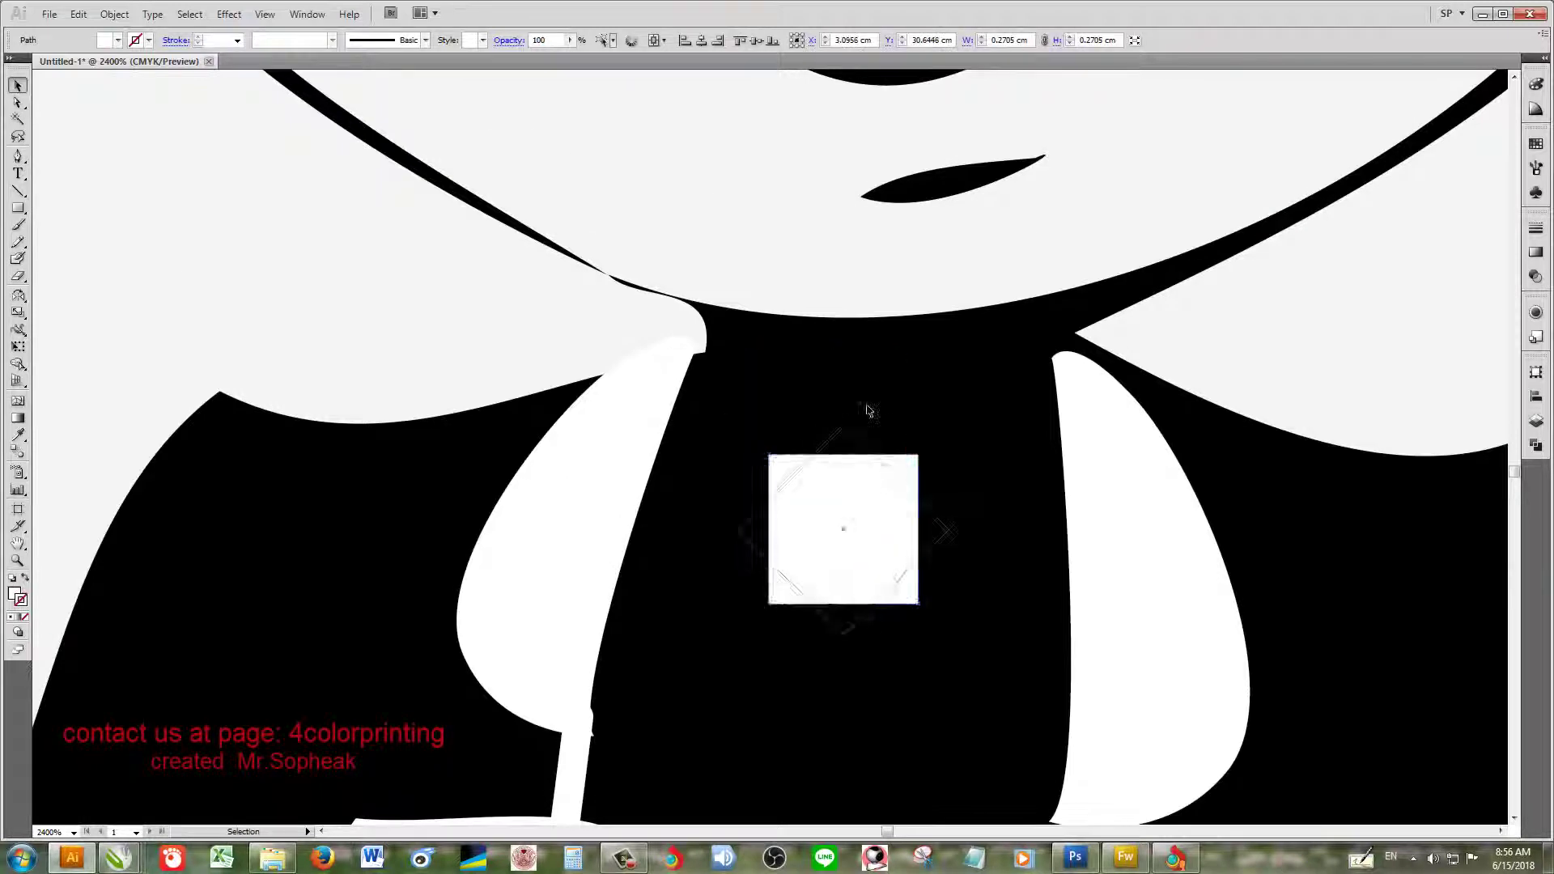
drag(868, 411, 943, 527)
key(a)
drag(808, 600, 808, 640)
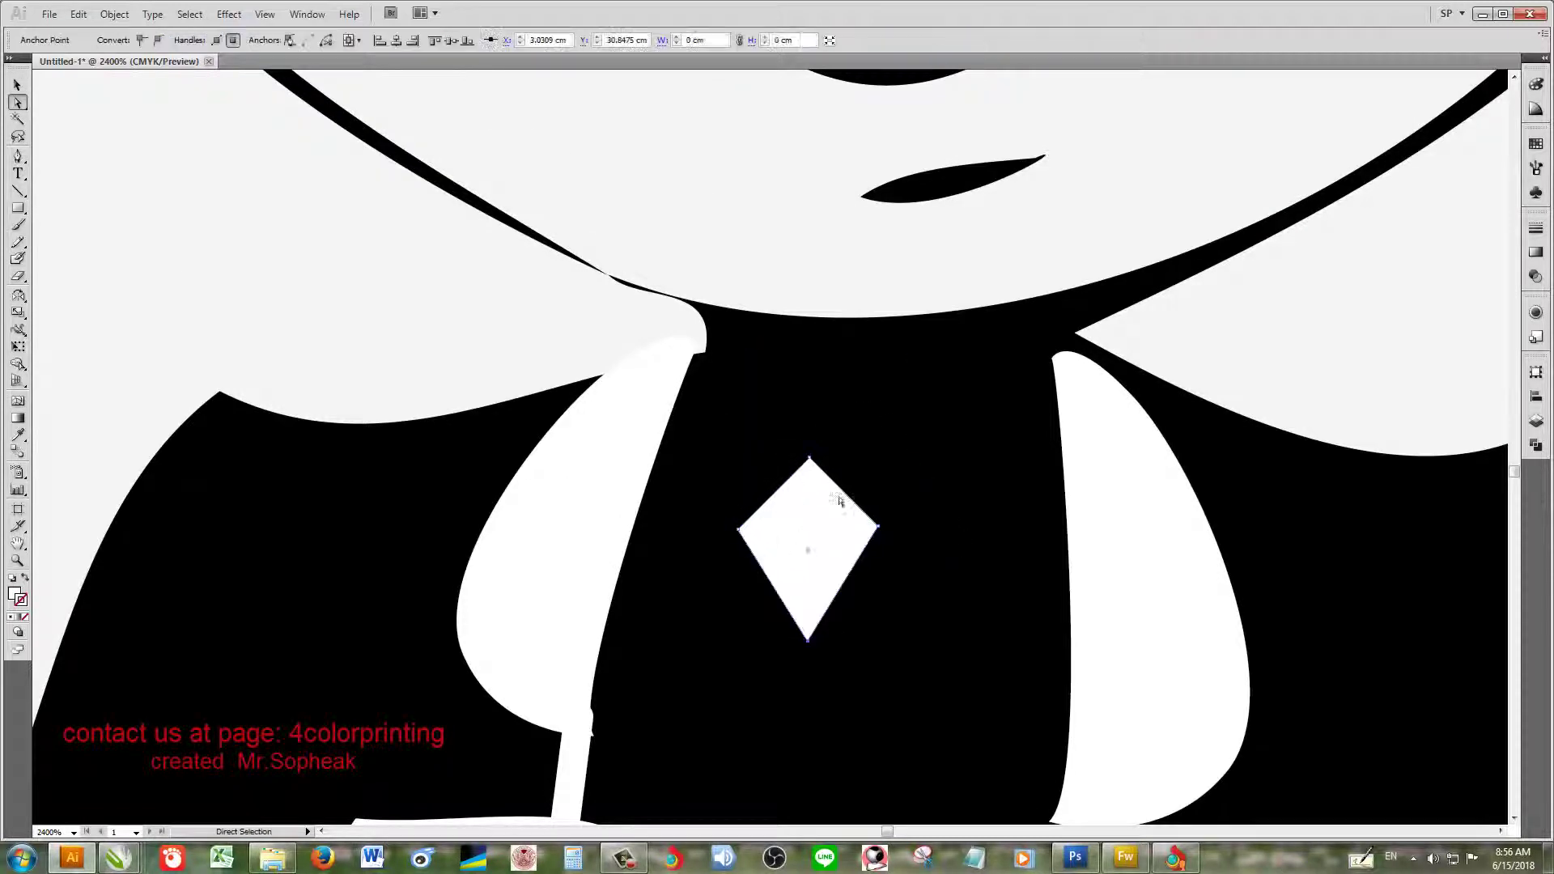
Step: Shift the diamond knot slightly to the right on the shirt
scroll(839, 502, down, 3)
scroll(825, 518, down, 2)
scroll(820, 511, up, 3)
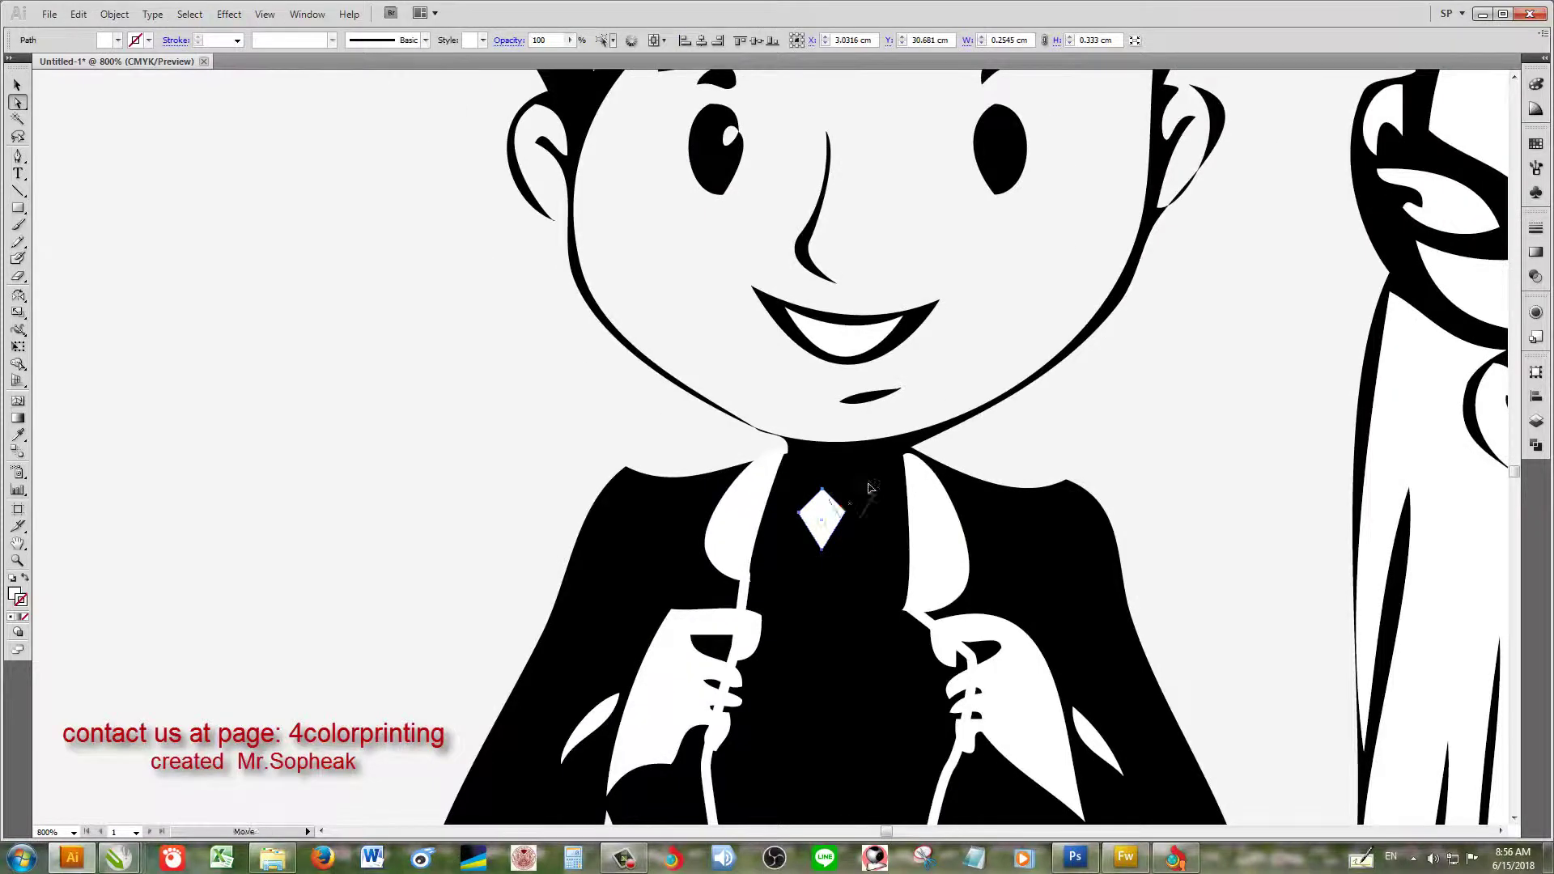
scroll(864, 518, down, 2)
scroll(860, 545, down, 1)
scroll(551, 477, up, 4)
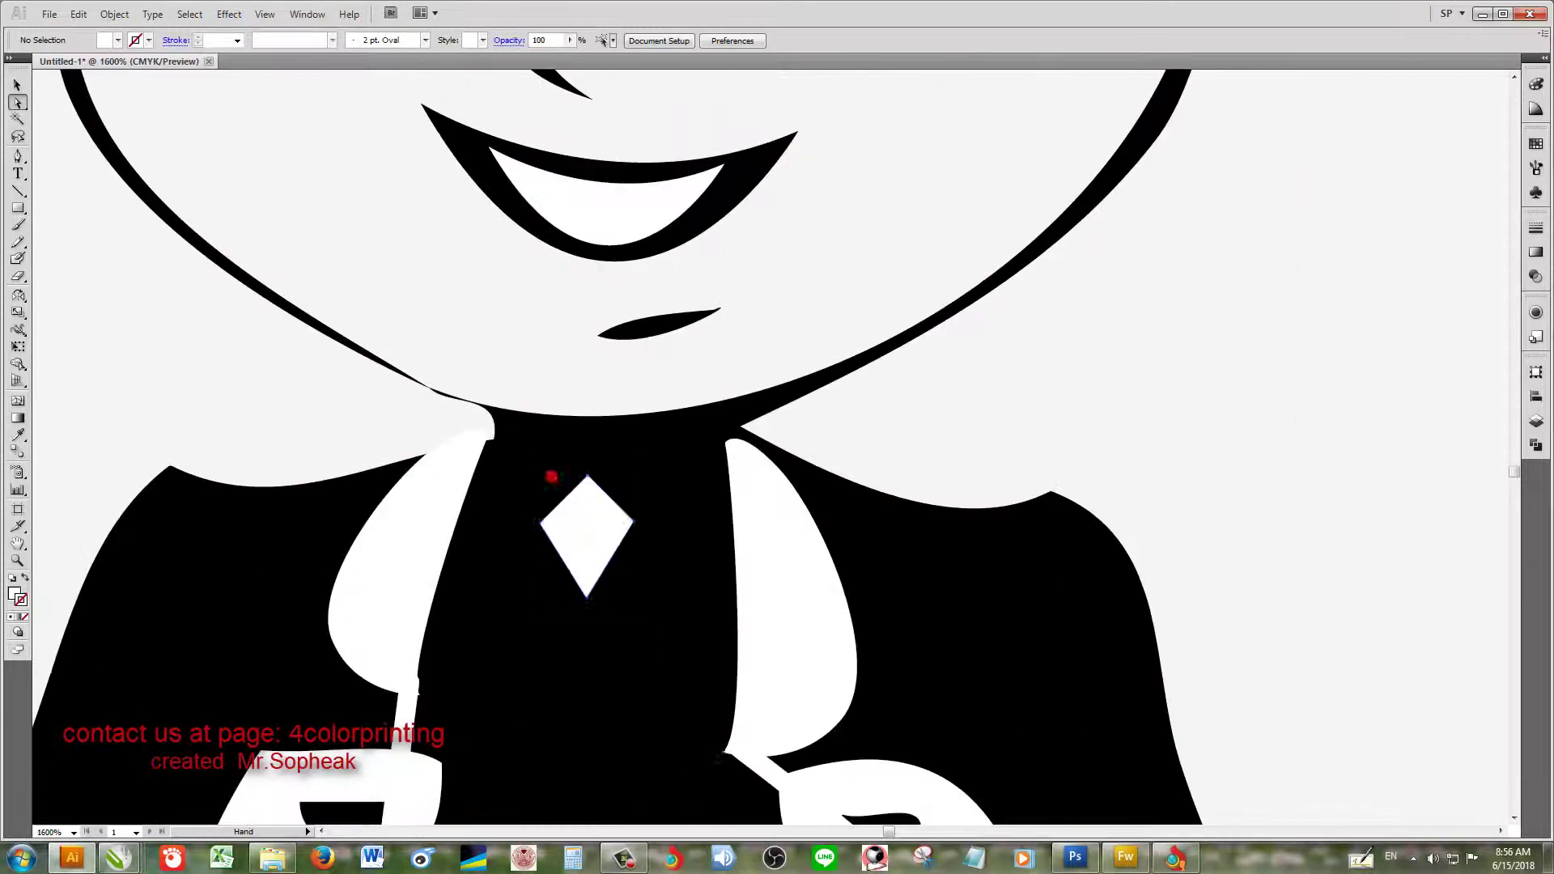
click(596, 499)
drag(637, 500, 608, 500)
click(528, 478)
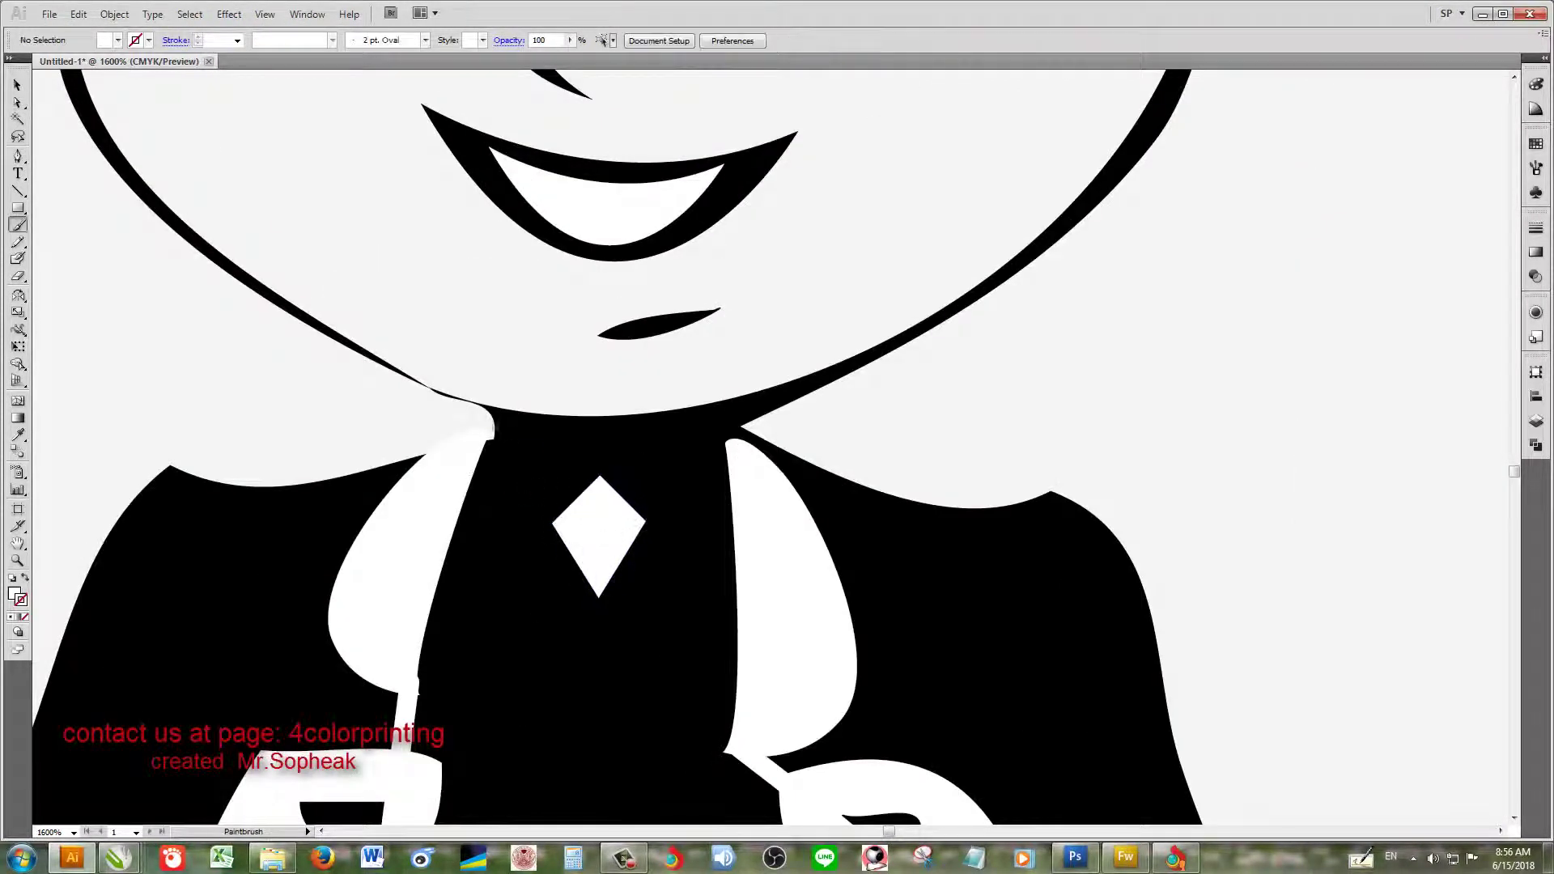
Step: Paint three white collar strokes framing the diamond knot
drag(490, 441, 599, 696)
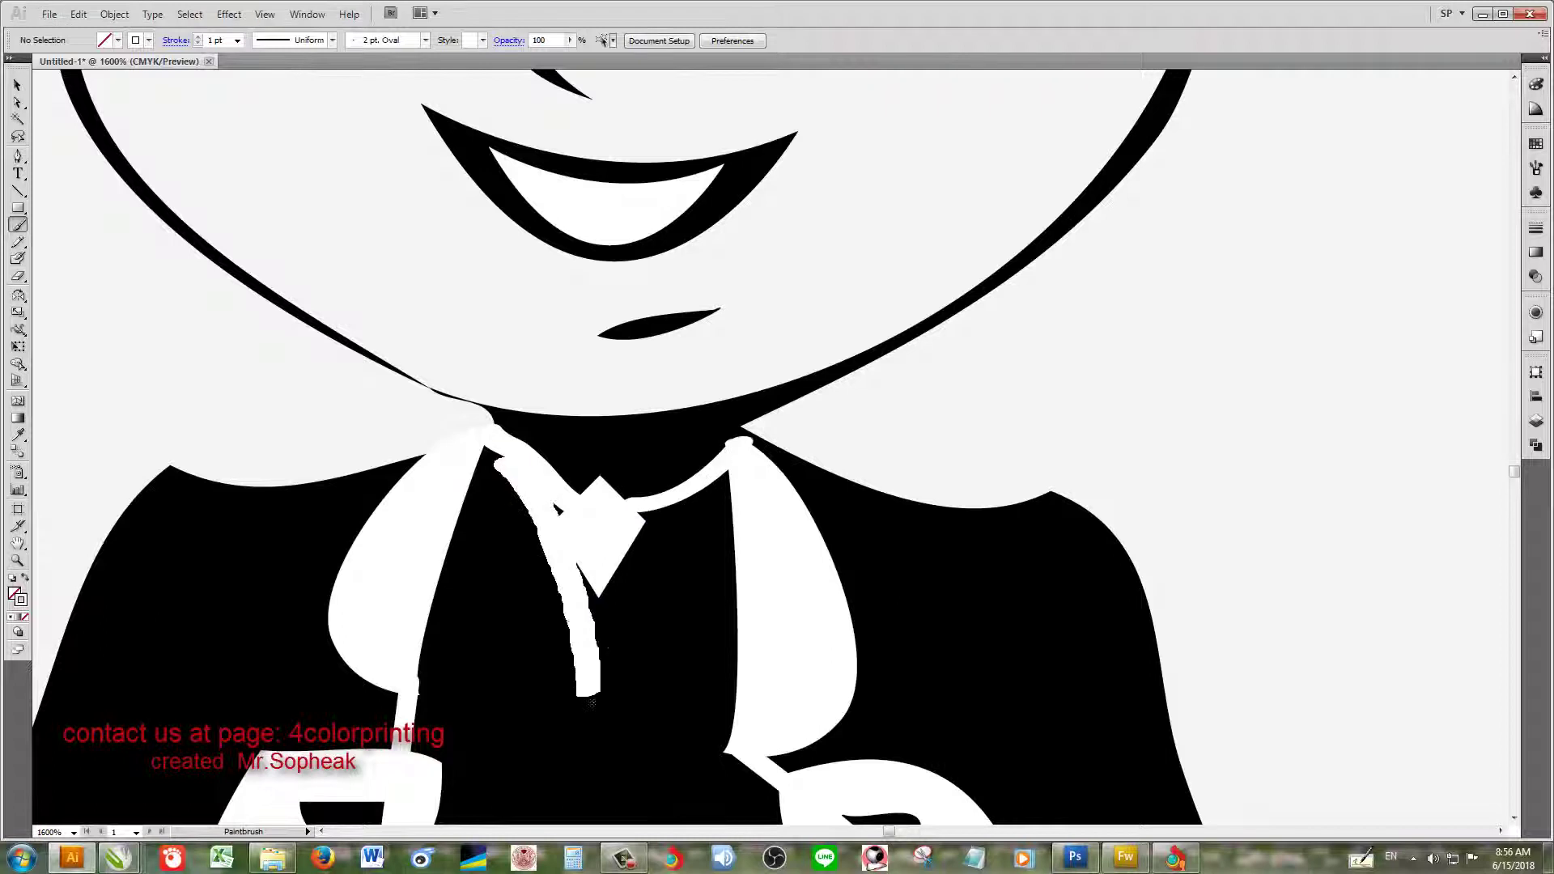
drag(740, 453, 582, 704)
drag(728, 485, 607, 688)
scroll(626, 621, down, 5)
scroll(626, 621, up, 5)
scroll(607, 648, down, 2)
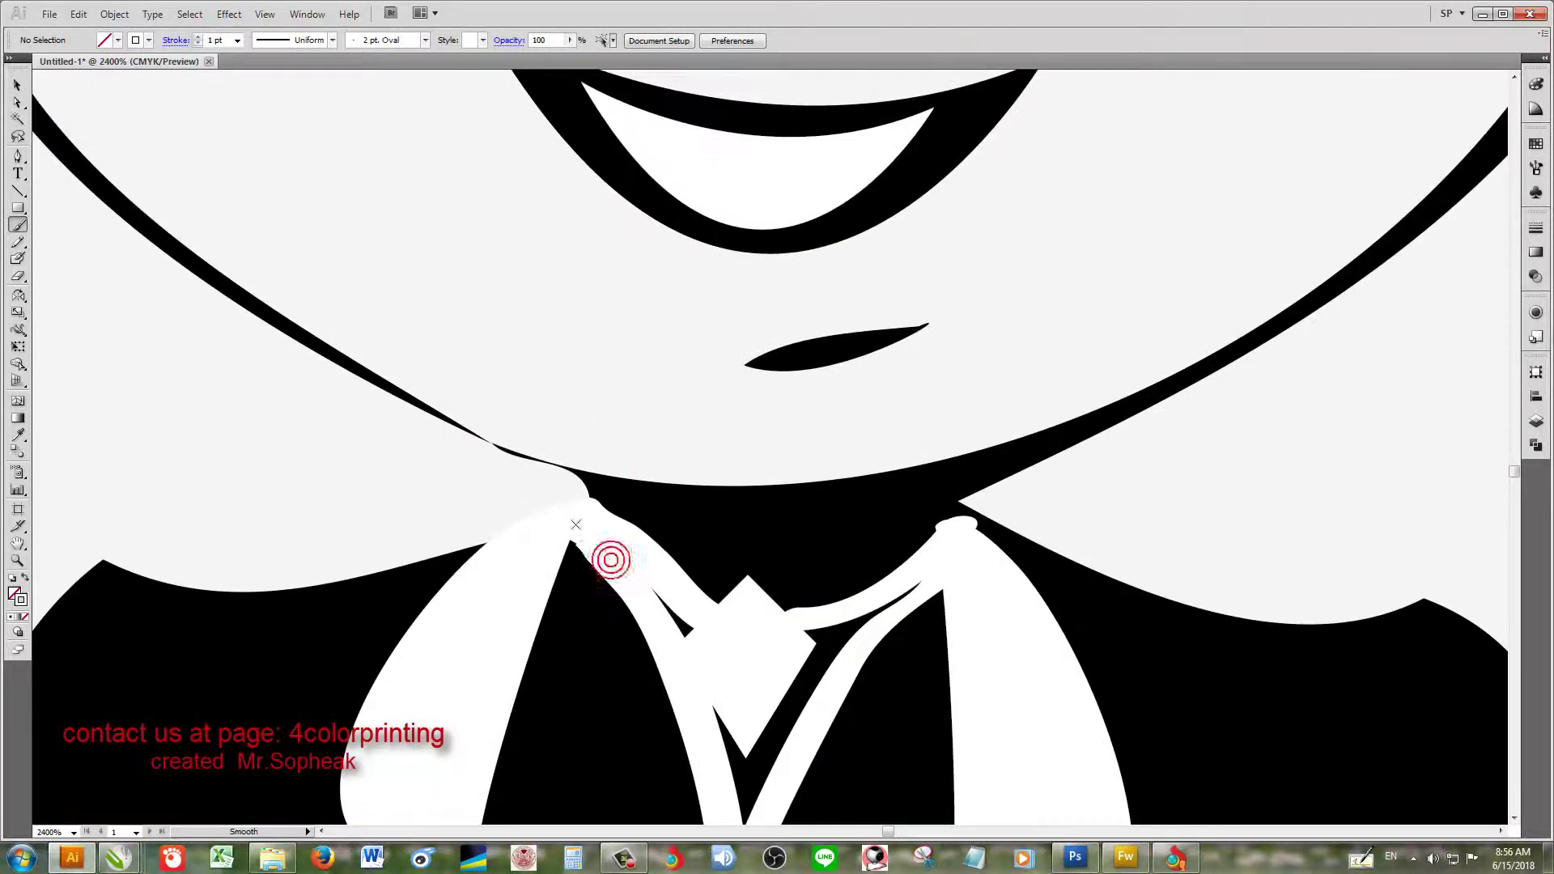
scroll(608, 647, down, 2)
scroll(541, 457, up, 5)
Step: Nudge the diamond knot further right, then reset colours to white fill and black stroke
key(alt+v)
key(Escape)
key(v)
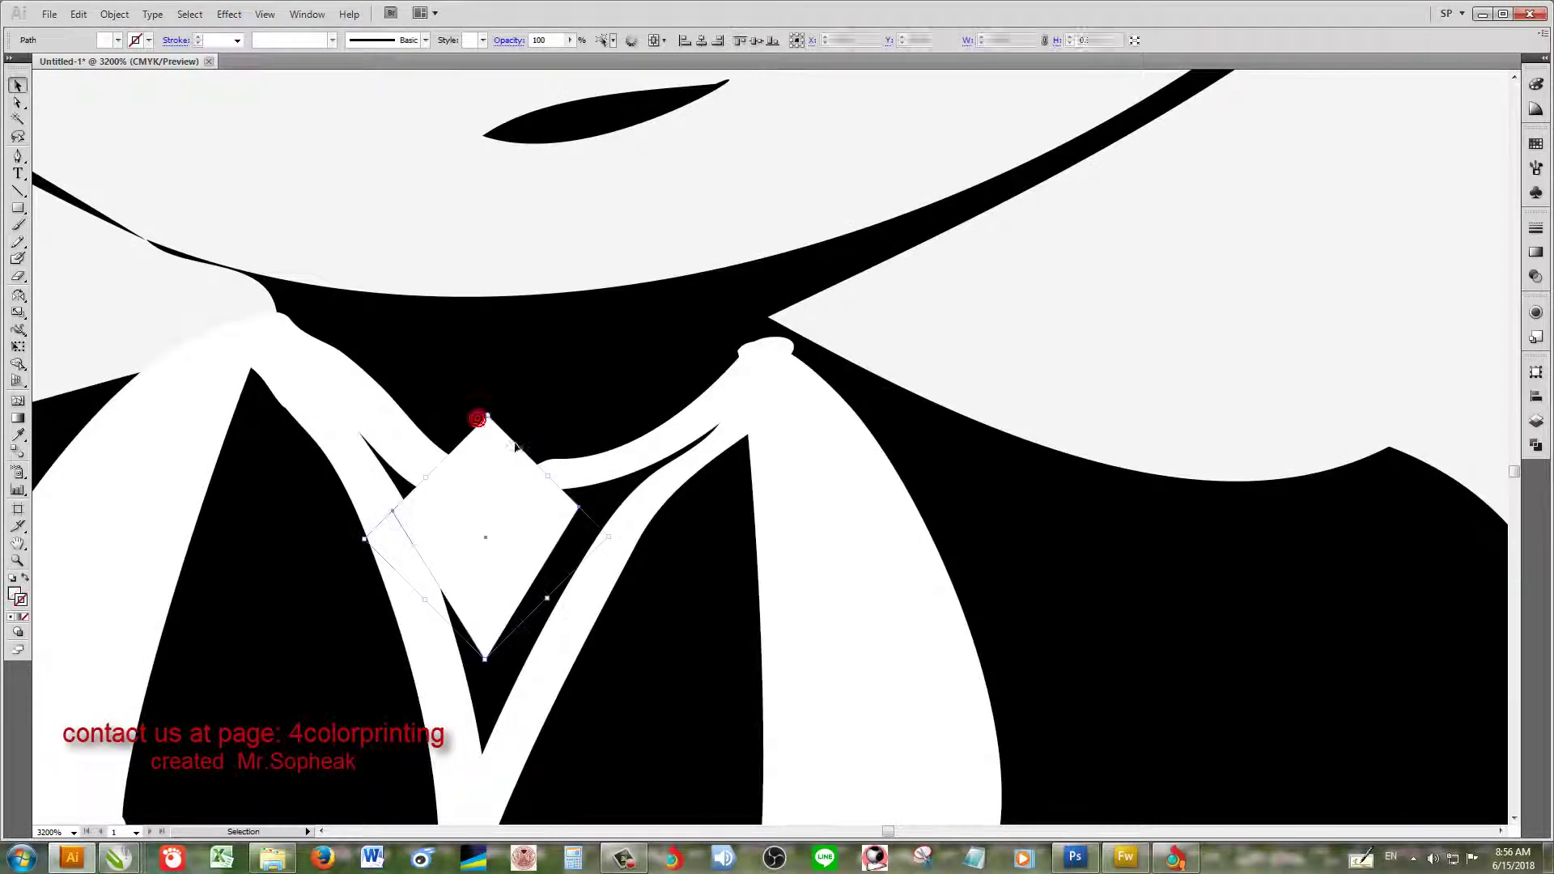
click(567, 420)
scroll(586, 474, up, 2)
key(Right)
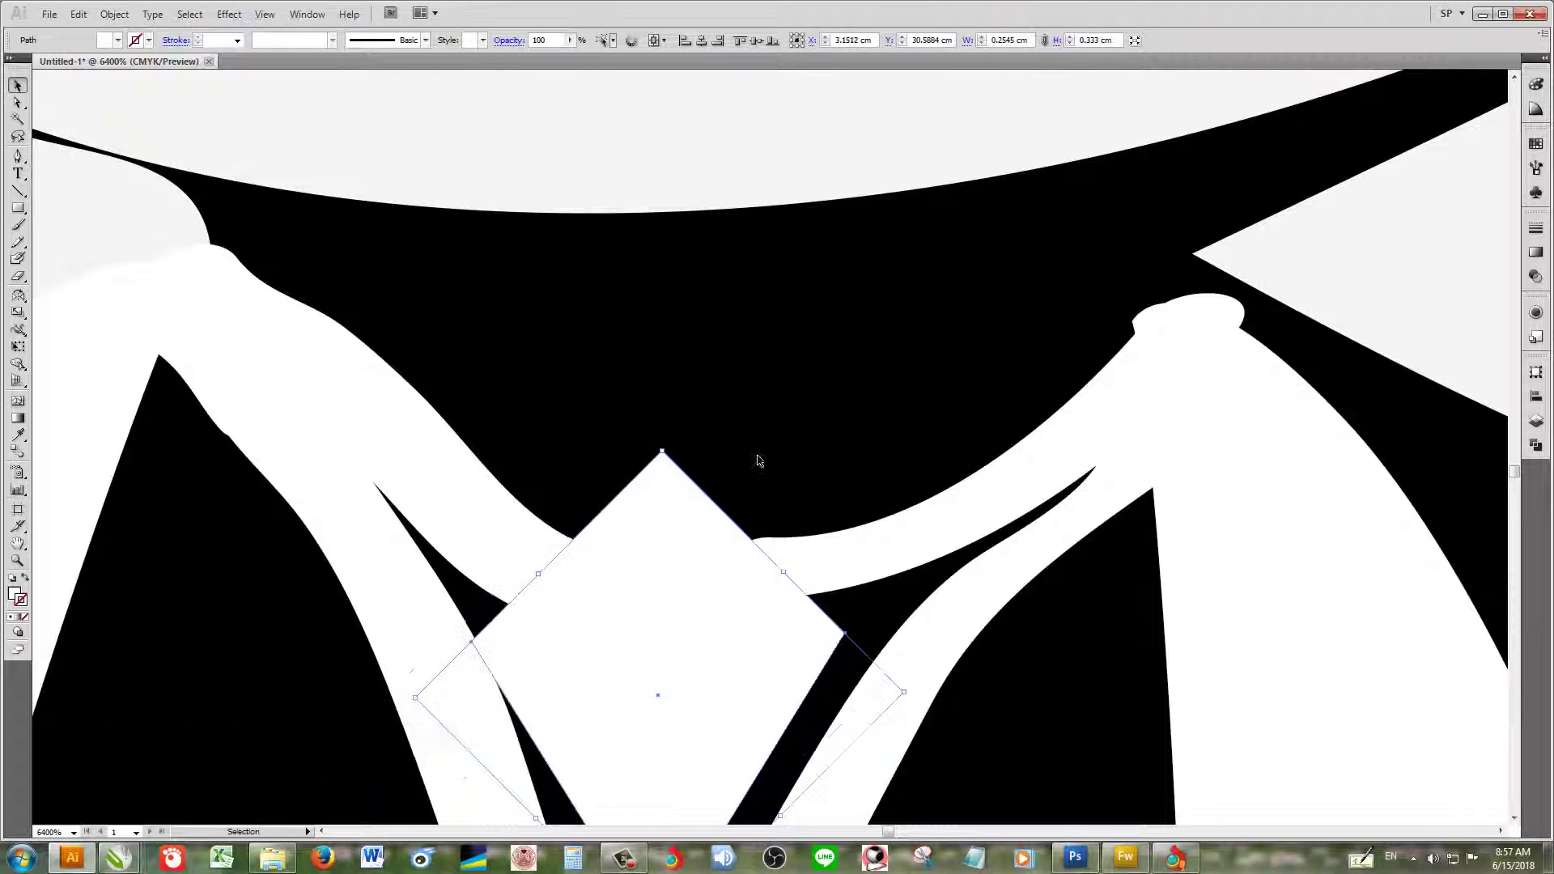
key(ctrl+k)
key(Return)
key(Right)
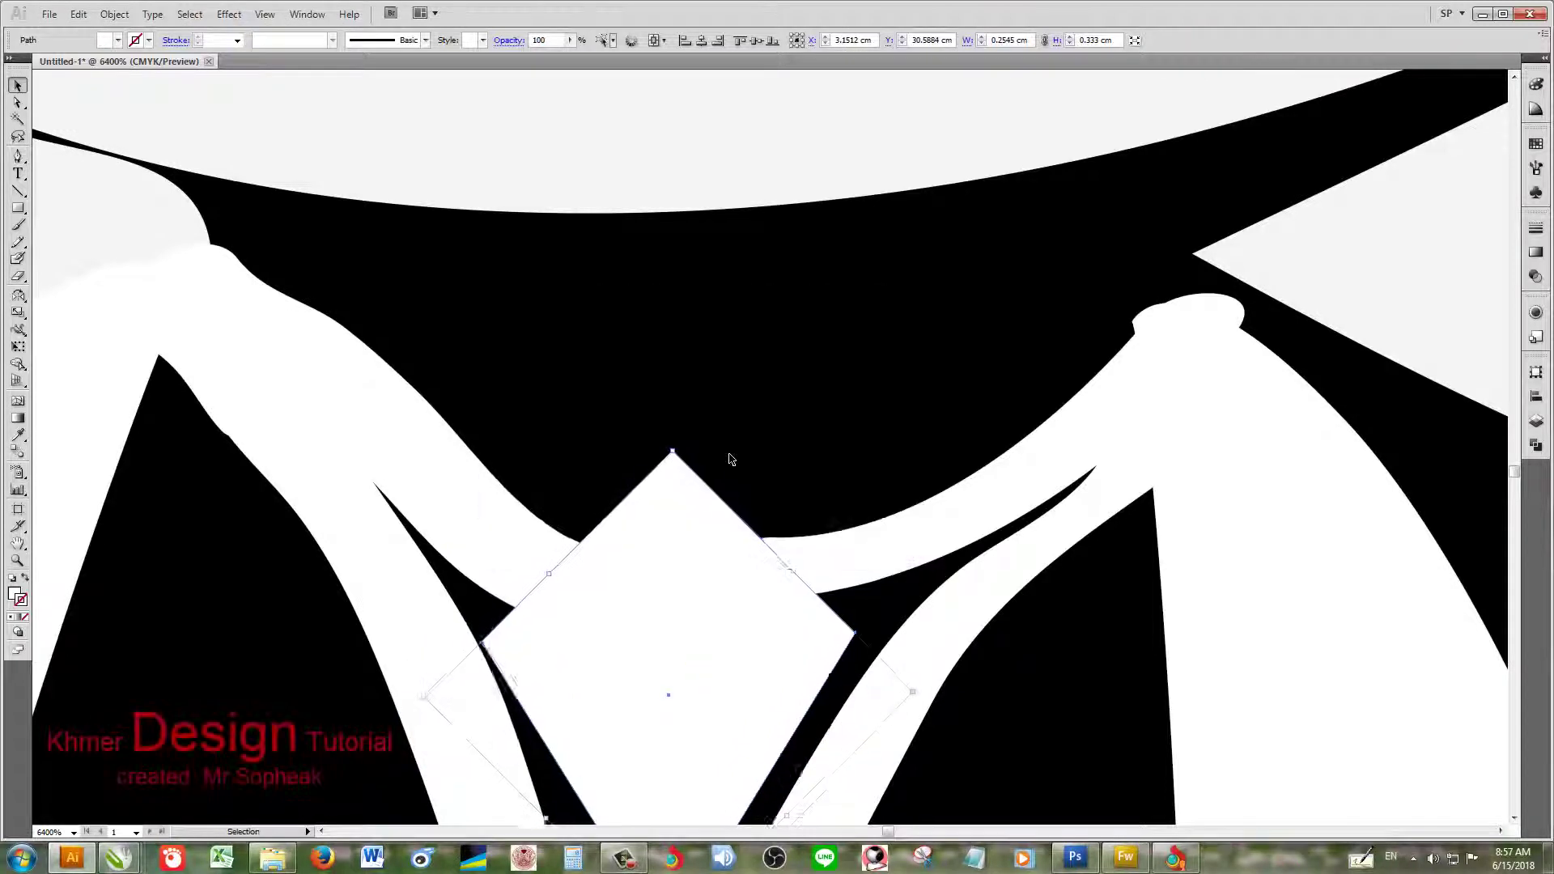
click(749, 375)
scroll(751, 346, down, 7)
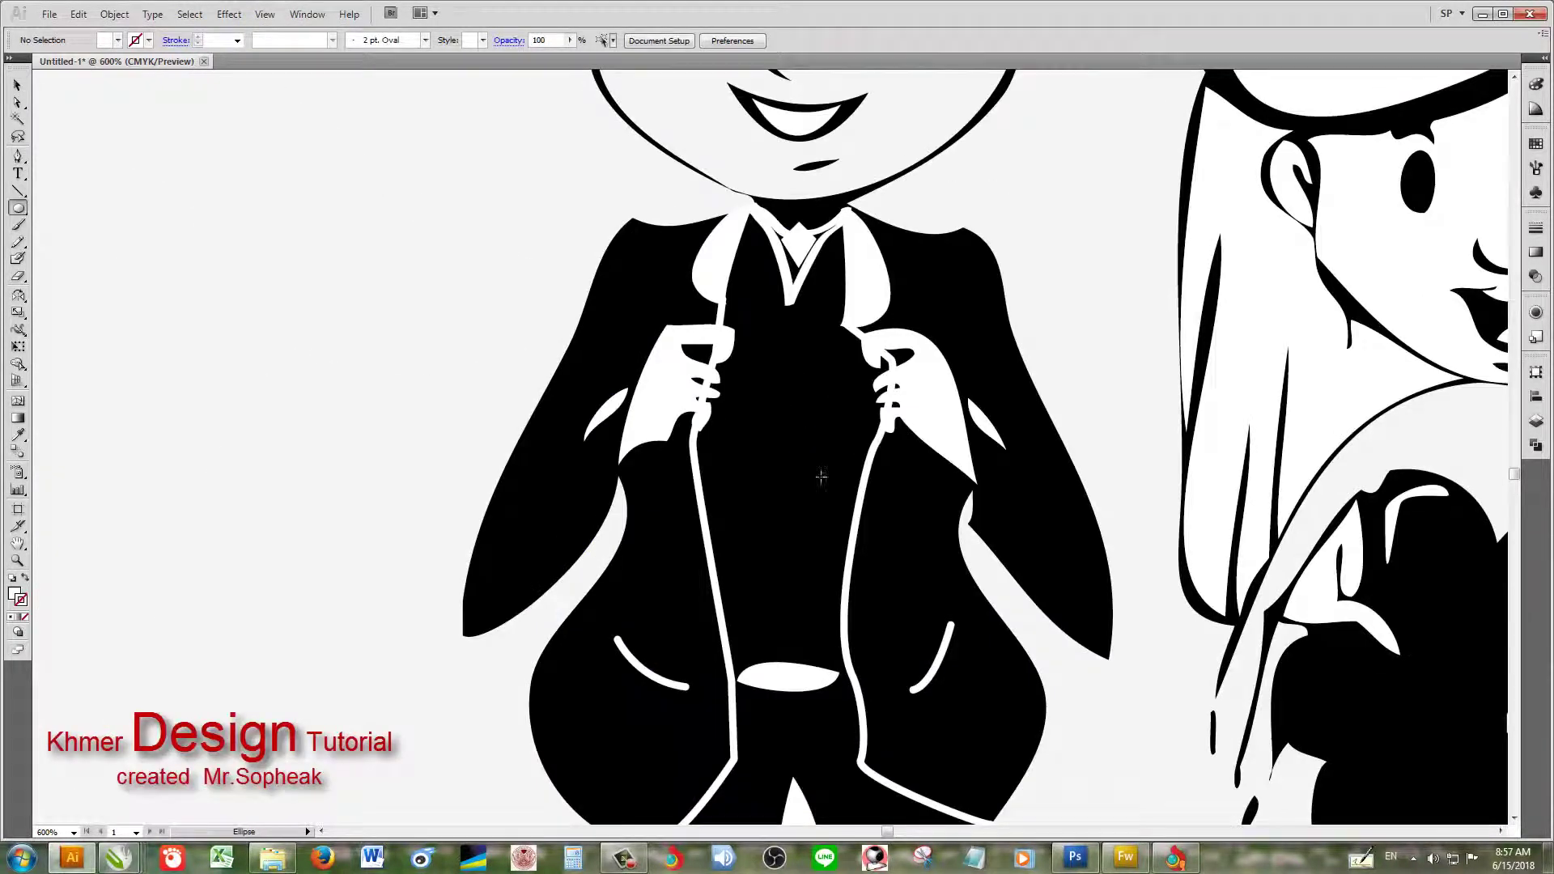
key(d)
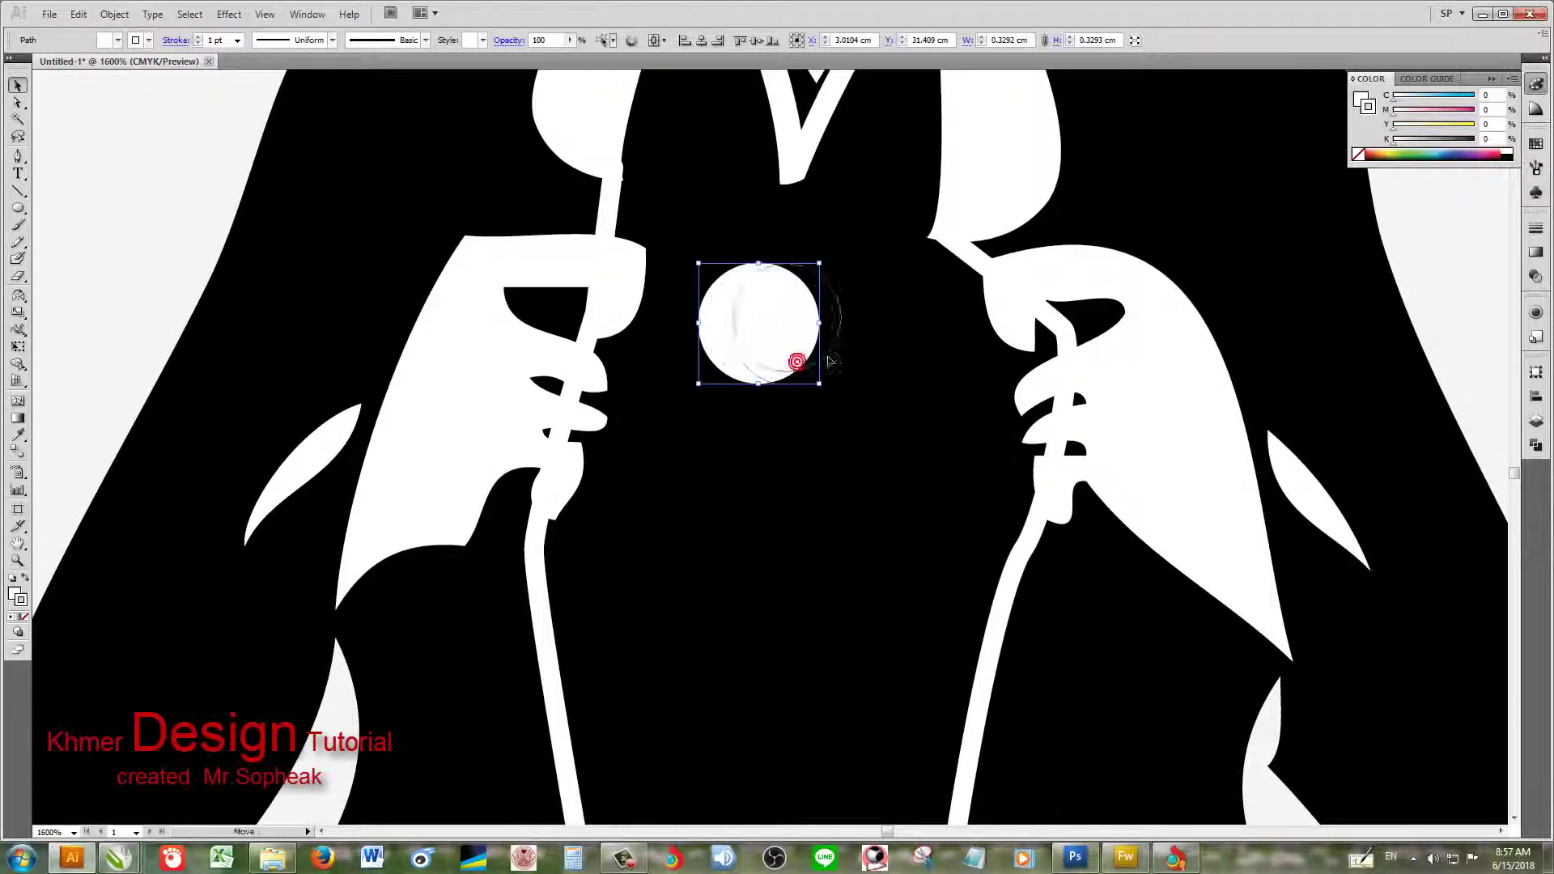
Step: Place a white circle on the jacket and duplicate it twice below as three buttons
drag(830, 358, 824, 370)
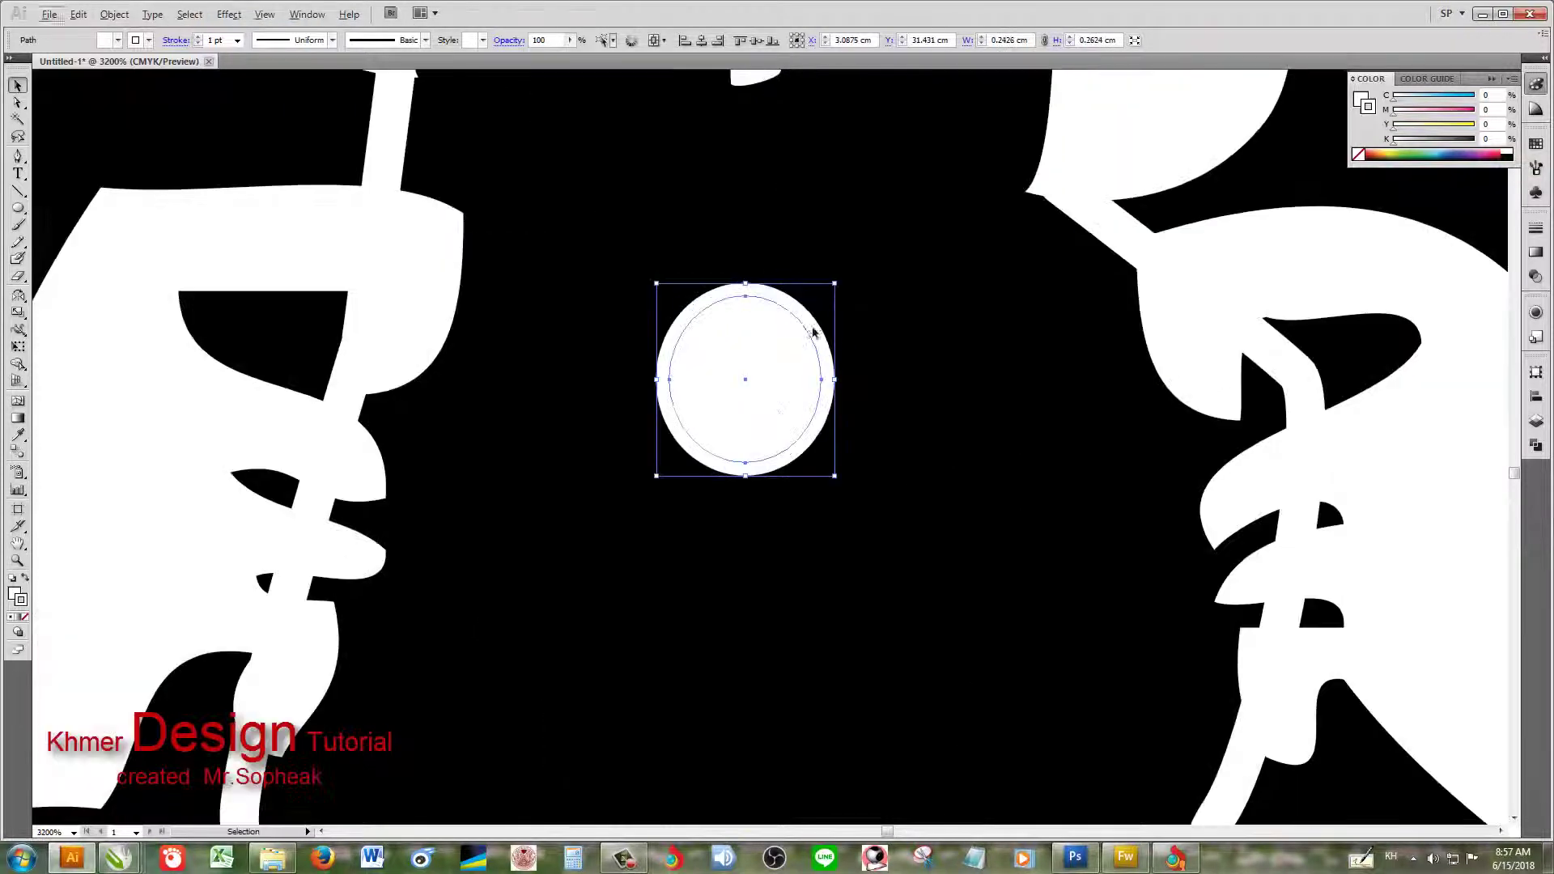
click(816, 407)
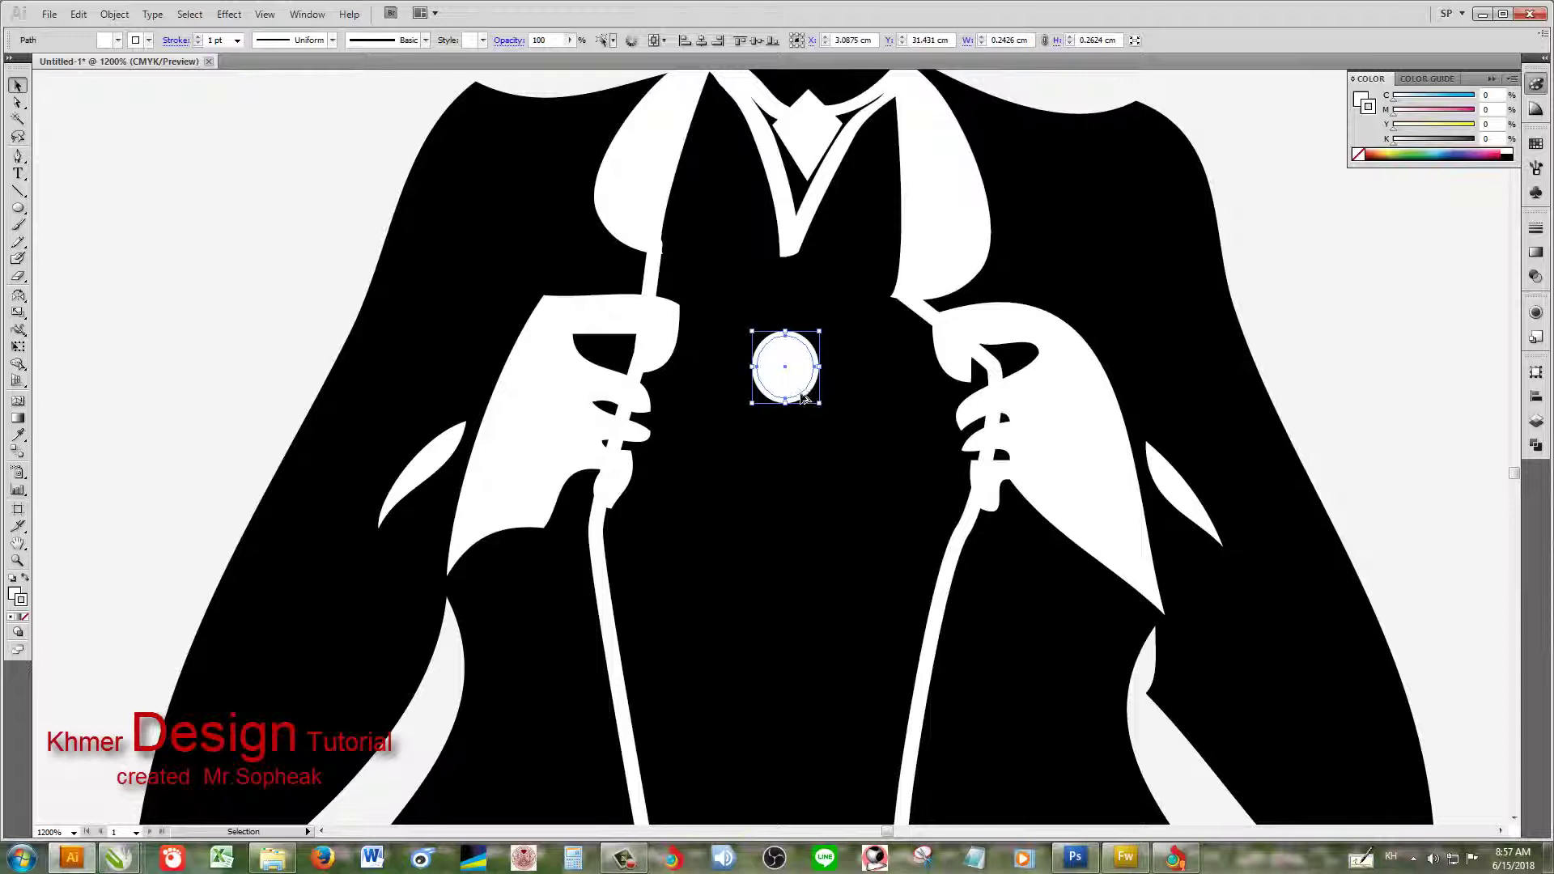
drag(802, 511, 810, 535)
key(ctrl+d)
key(ctrl+0)
click(611, 459)
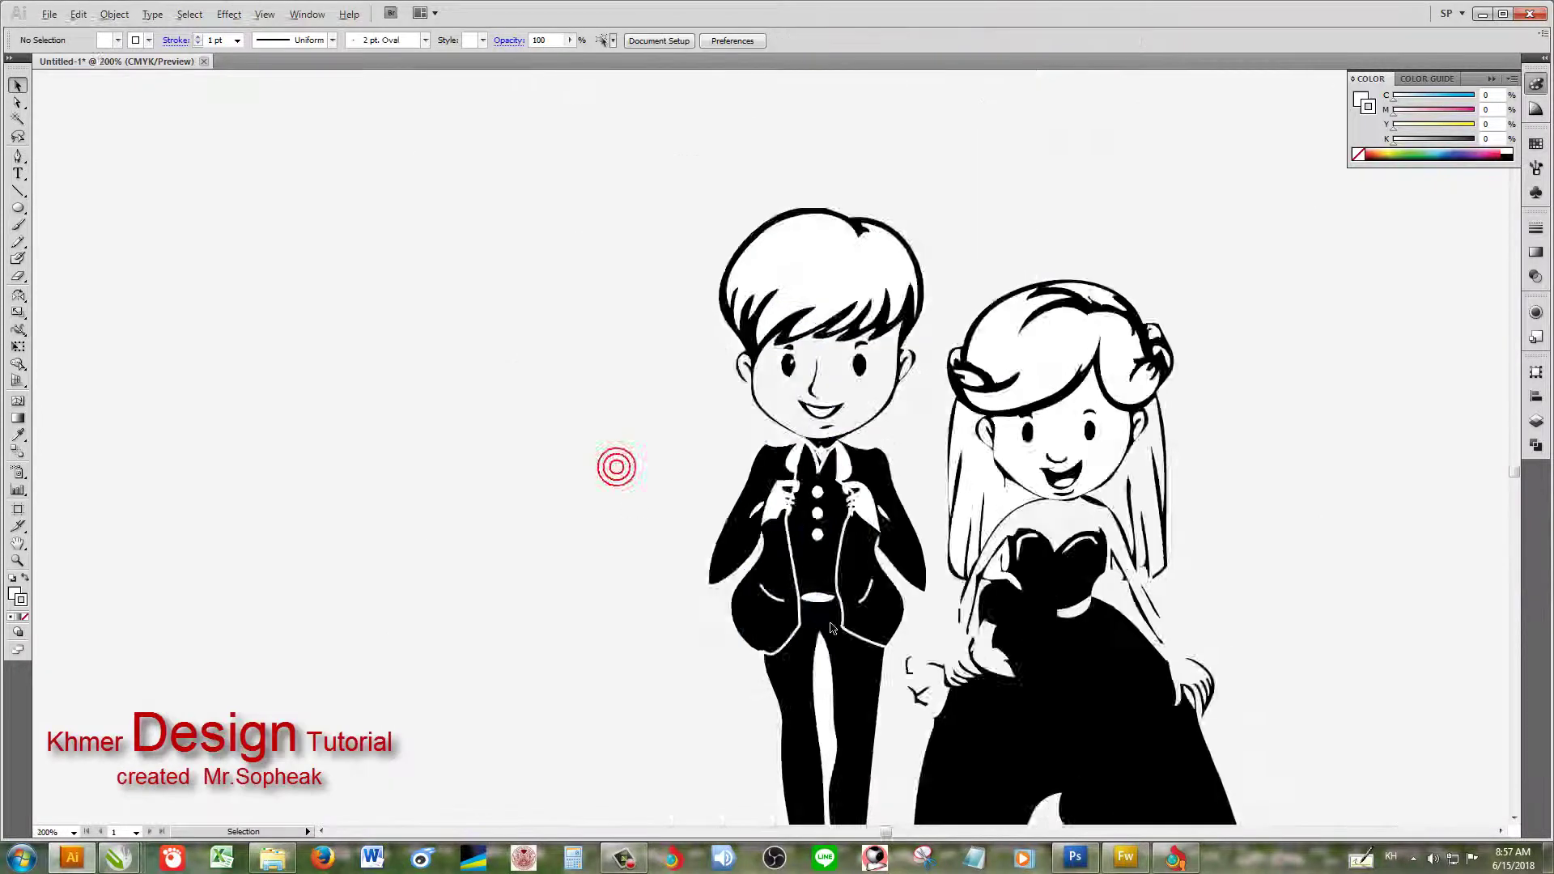
key(ctrl+plus)
key(ctrl+plus)
key(ctrl+plus)
scroll(668, 409, up, 2)
key(shift+n)
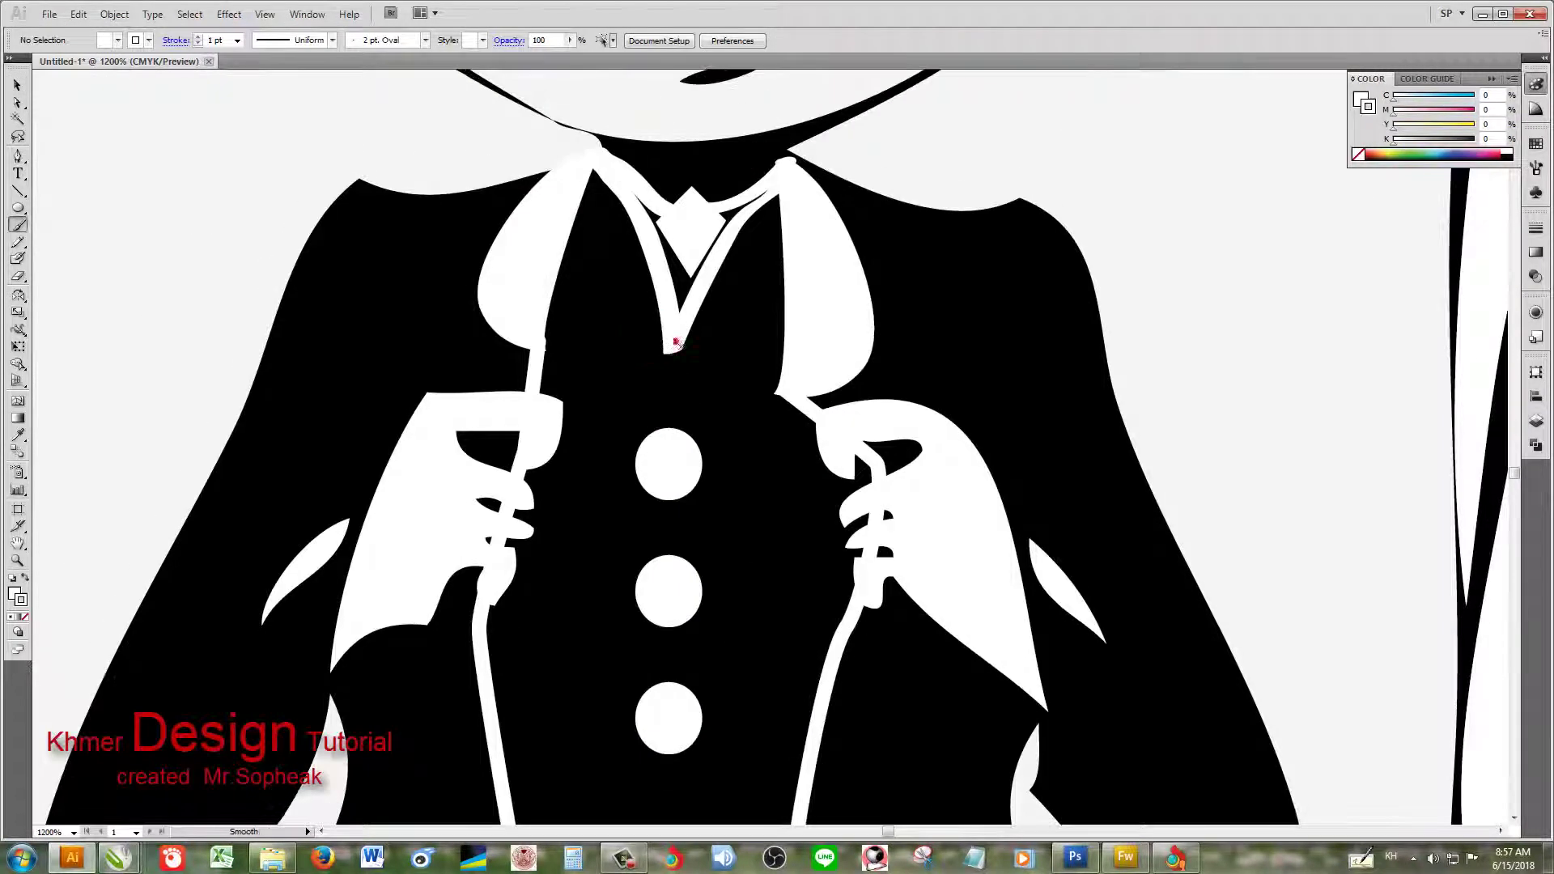
Step: Select an anchor on the groom's hair edge and reshape that curve
key(ctrl+minus)
key(ctrl+minus)
key(ctrl+minus)
key(v)
key(ctrl+minus)
key(ctrl+minus)
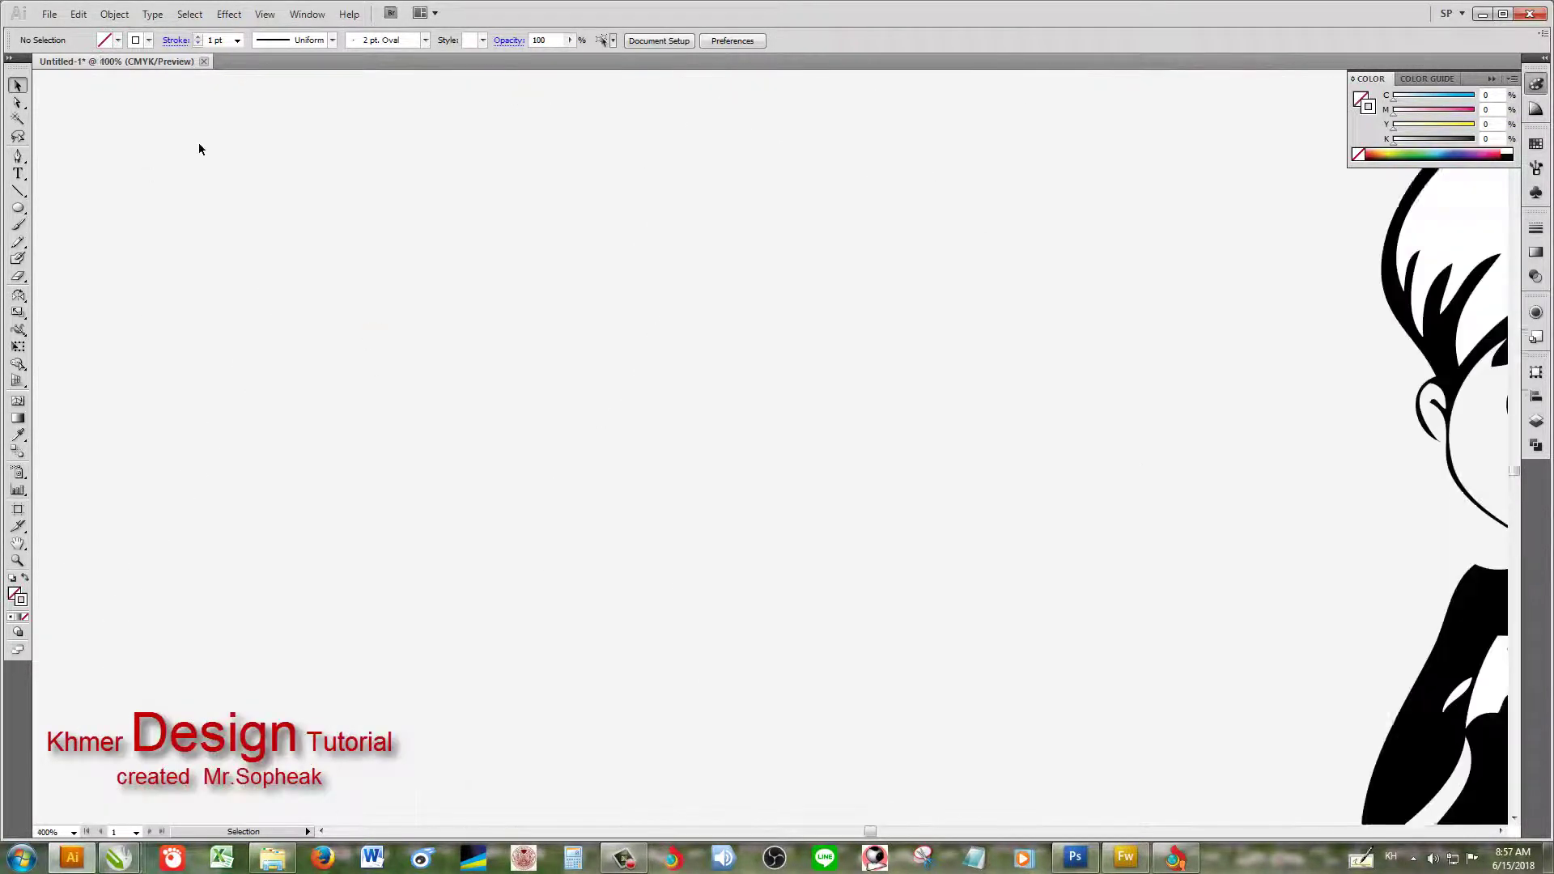
scroll(518, 174, up, 10)
key(a)
drag(340, 191, 597, 260)
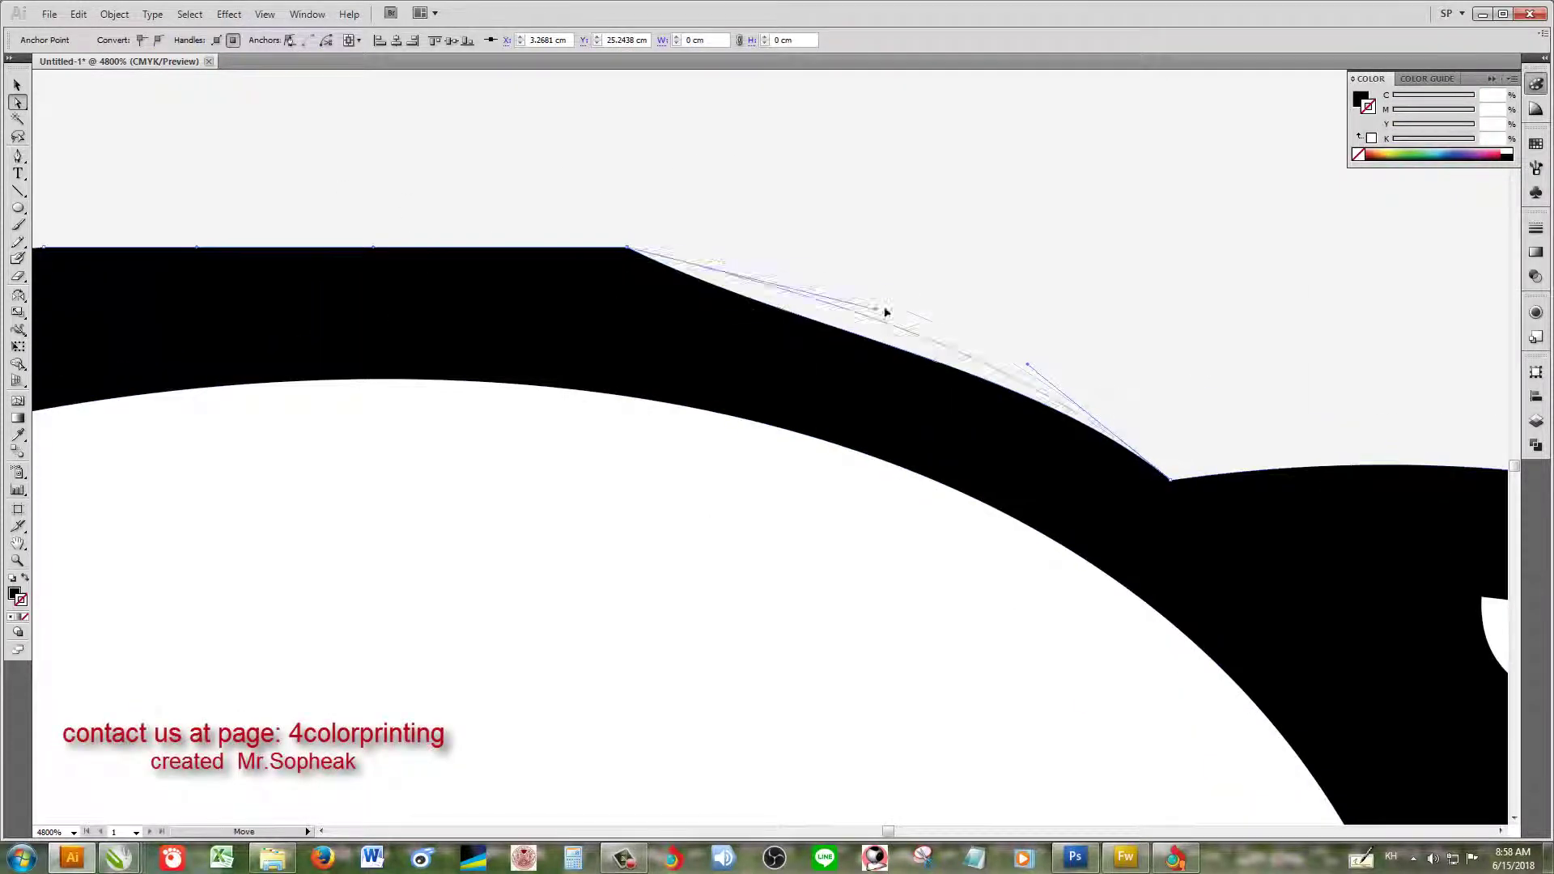
mouse_move(885, 313)
mouse_down()
mouse_move(755, 271)
mouse_move(732, 445)
mouse_move(711, 407)
mouse_up()
Step: Select the tip anchor of a hair strand for editing
scroll(756, 271, down, 10)
scroll(537, 546, up, 10)
scroll(727, 312, down, 3)
scroll(710, 407, down, 5)
scroll(710, 407, up, 5)
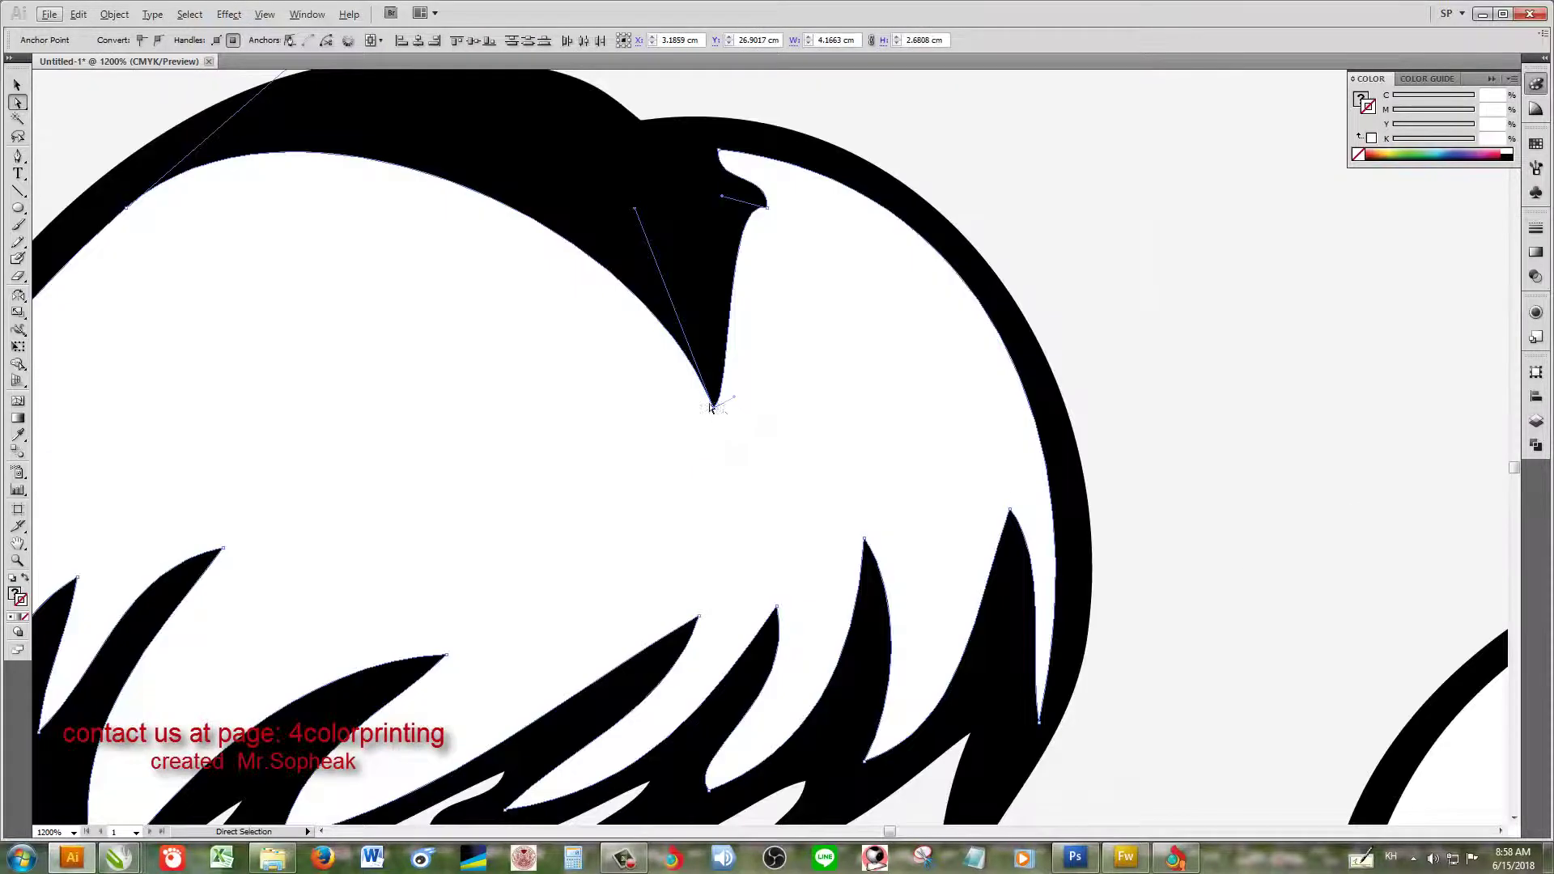
scroll(809, 468, down, 5)
scroll(850, 334, up, 5)
click(597, 529)
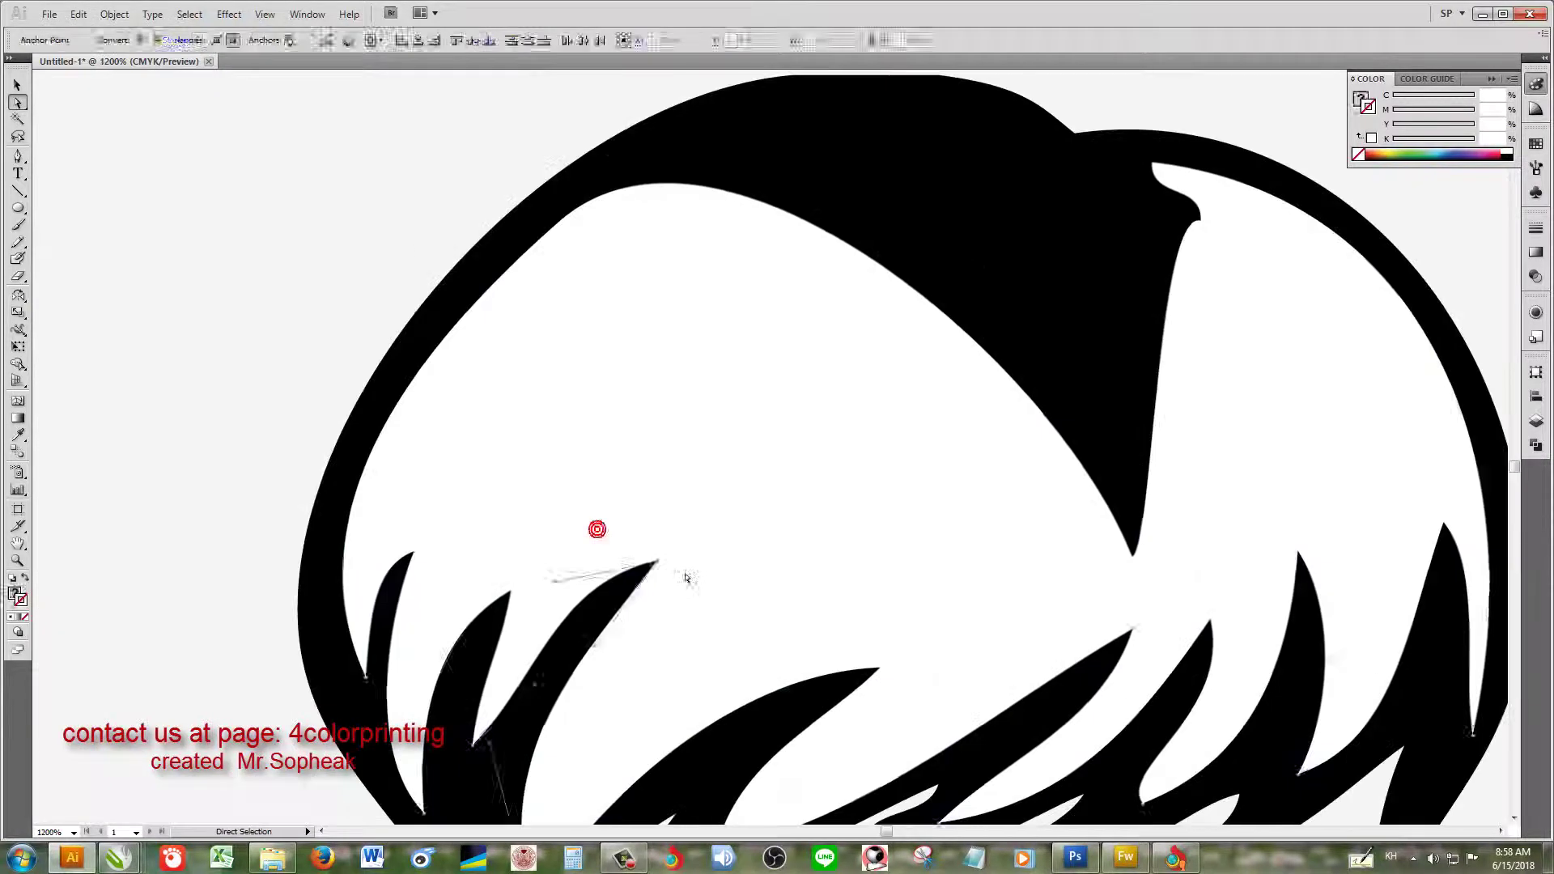
drag(659, 559, 826, 478)
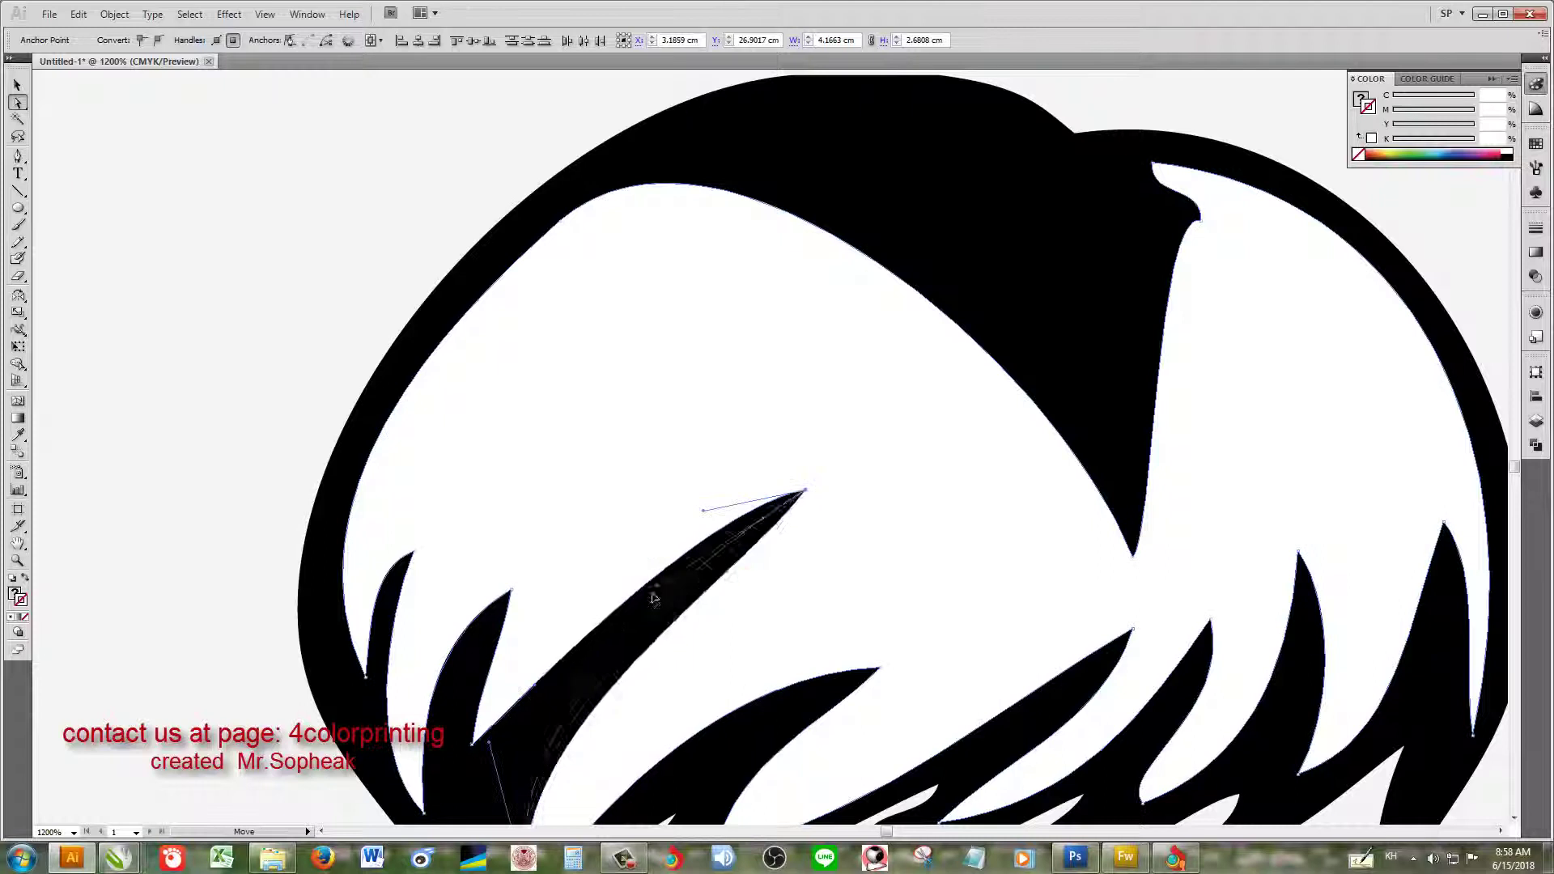
scroll(654, 599, down, 5)
click(534, 522)
Step: Sharpen a curved stroke's tip by flattening its handle and pulling the point down-right
scroll(534, 522, up, 5)
scroll(543, 514, up, 4)
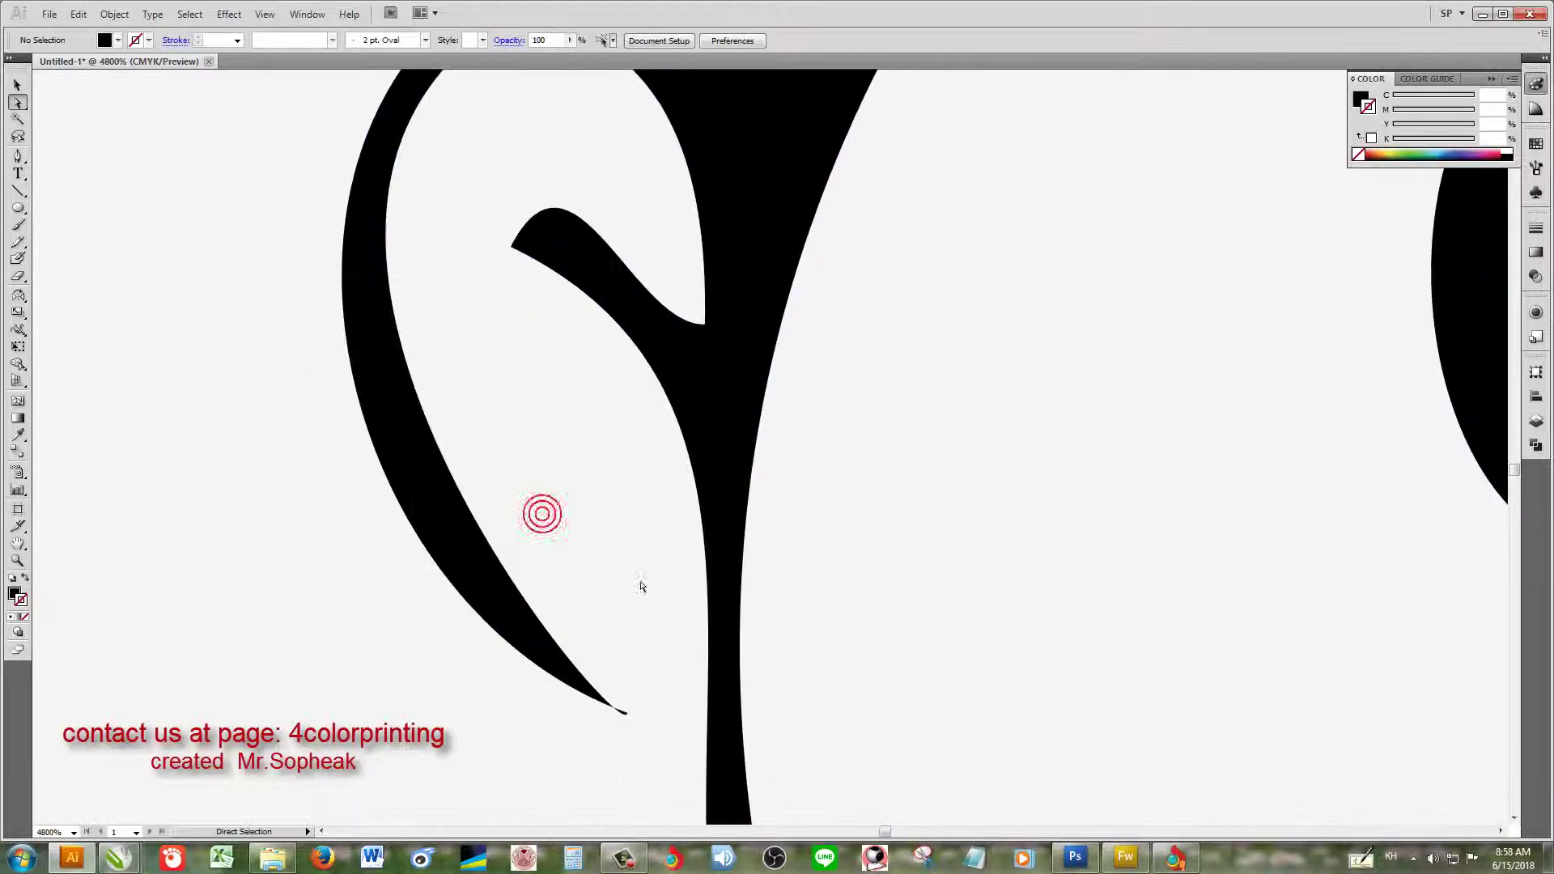
scroll(641, 586, down, 3)
click(645, 340)
click(625, 429)
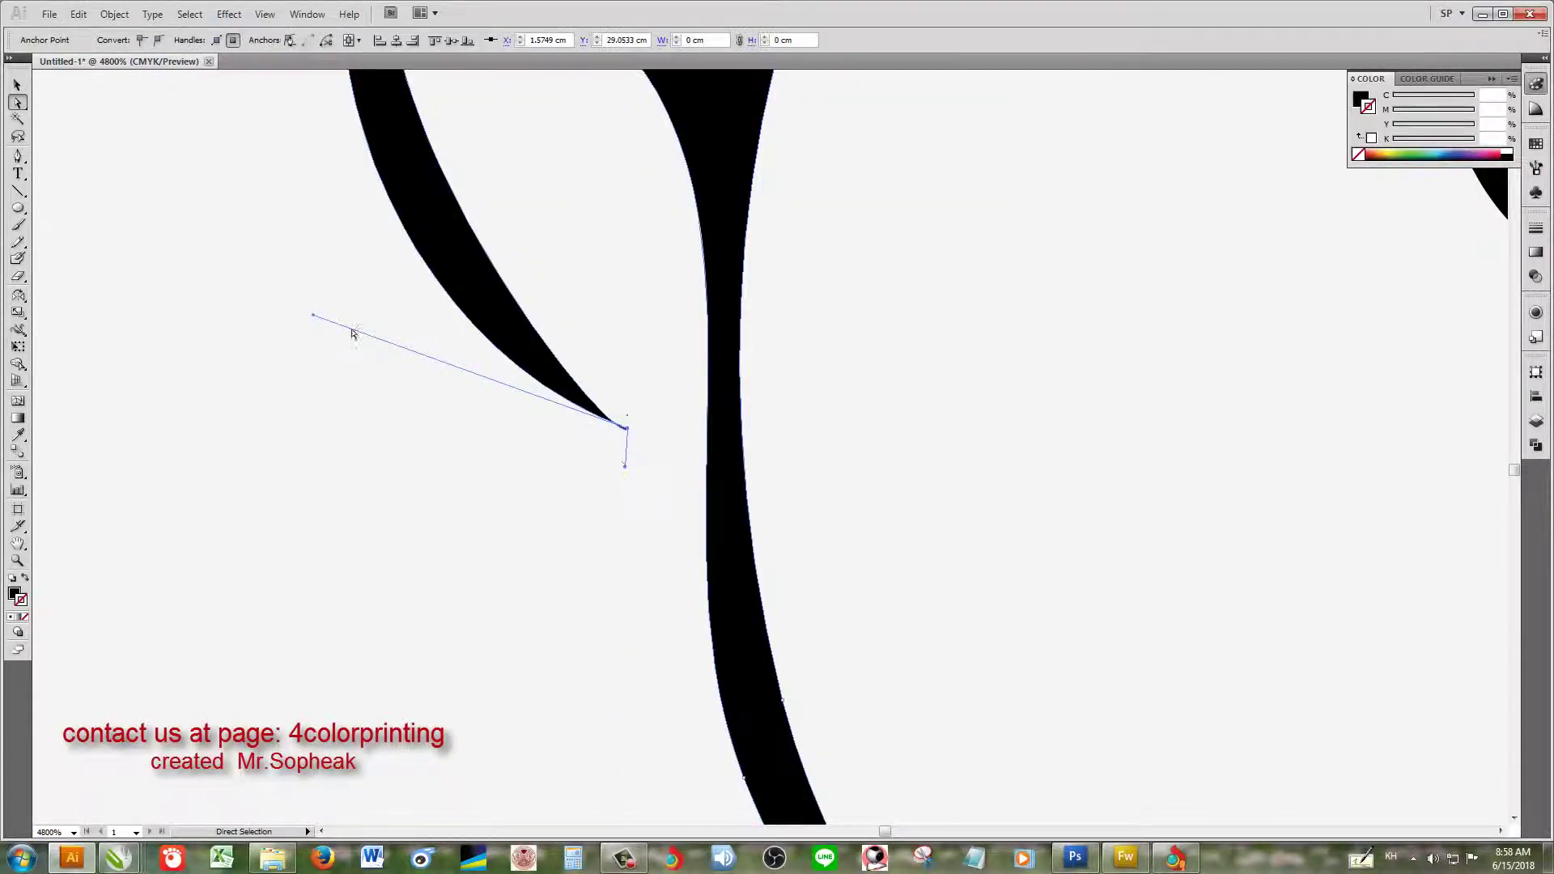
drag(313, 315, 392, 431)
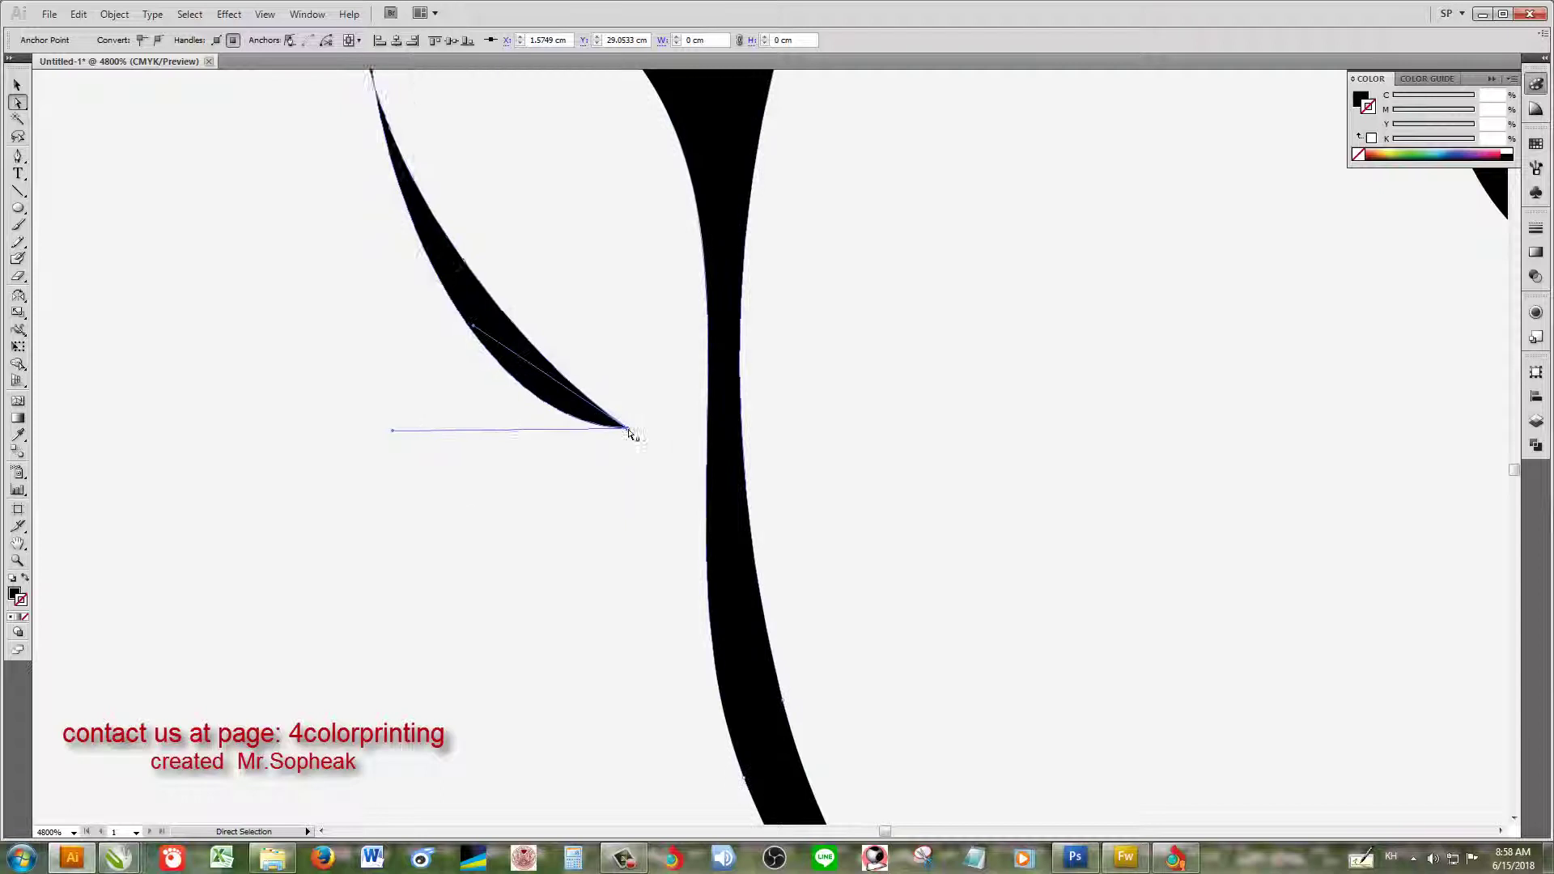
drag(625, 427, 652, 460)
scroll(544, 334, down, 4)
Step: Create an outlined X and move it onto the groom's shoe, rotated about 35 degrees
scroll(544, 333, down, 3)
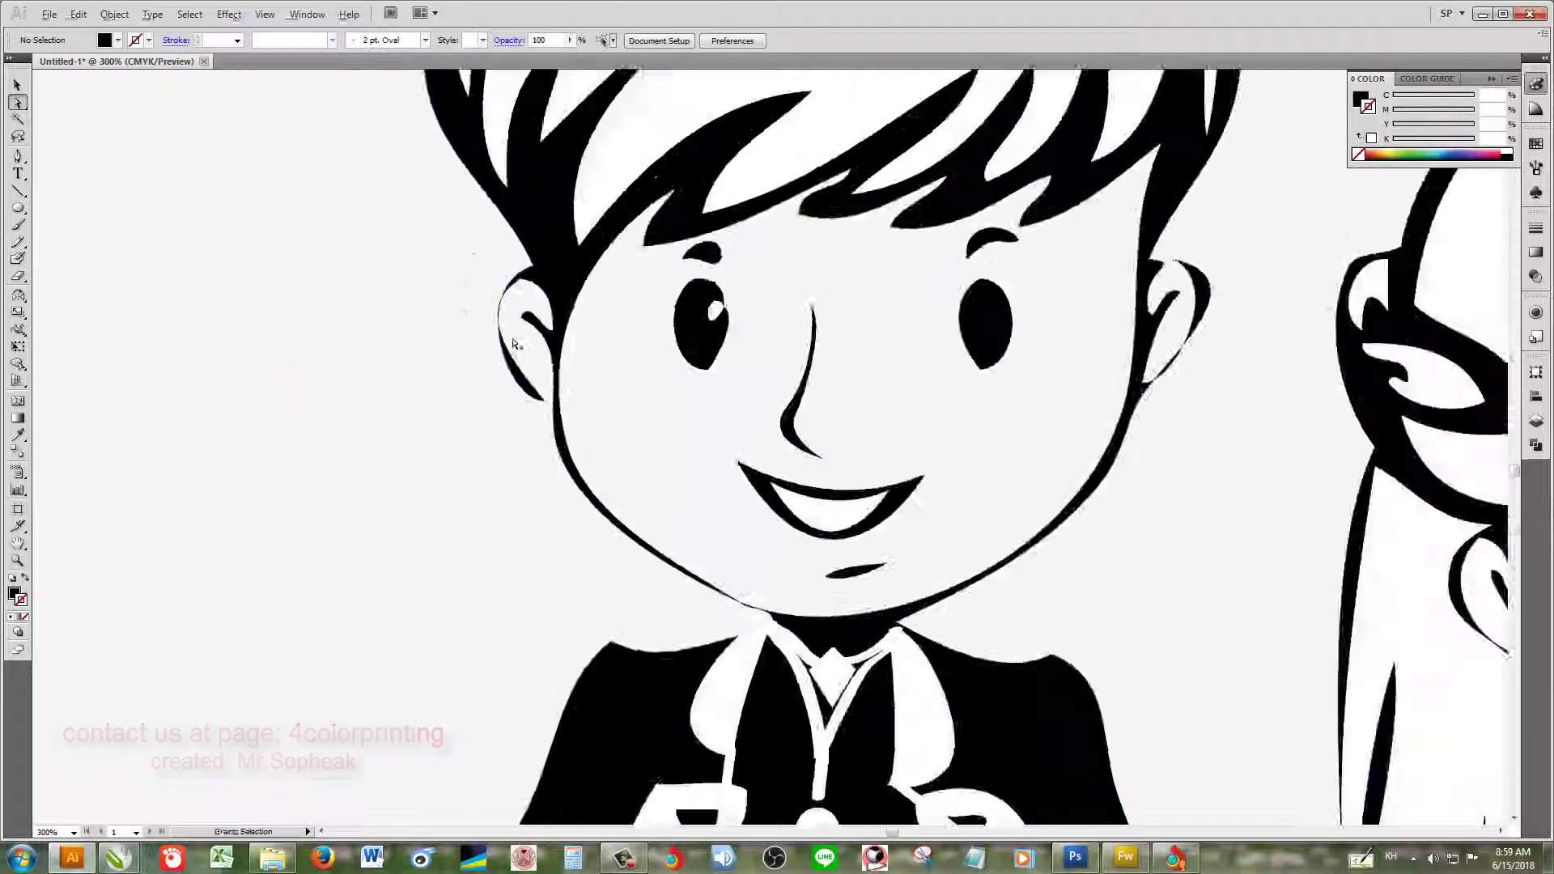
scroll(461, 477, down, 3)
scroll(585, 531, up, 5)
scroll(658, 489, up, 1)
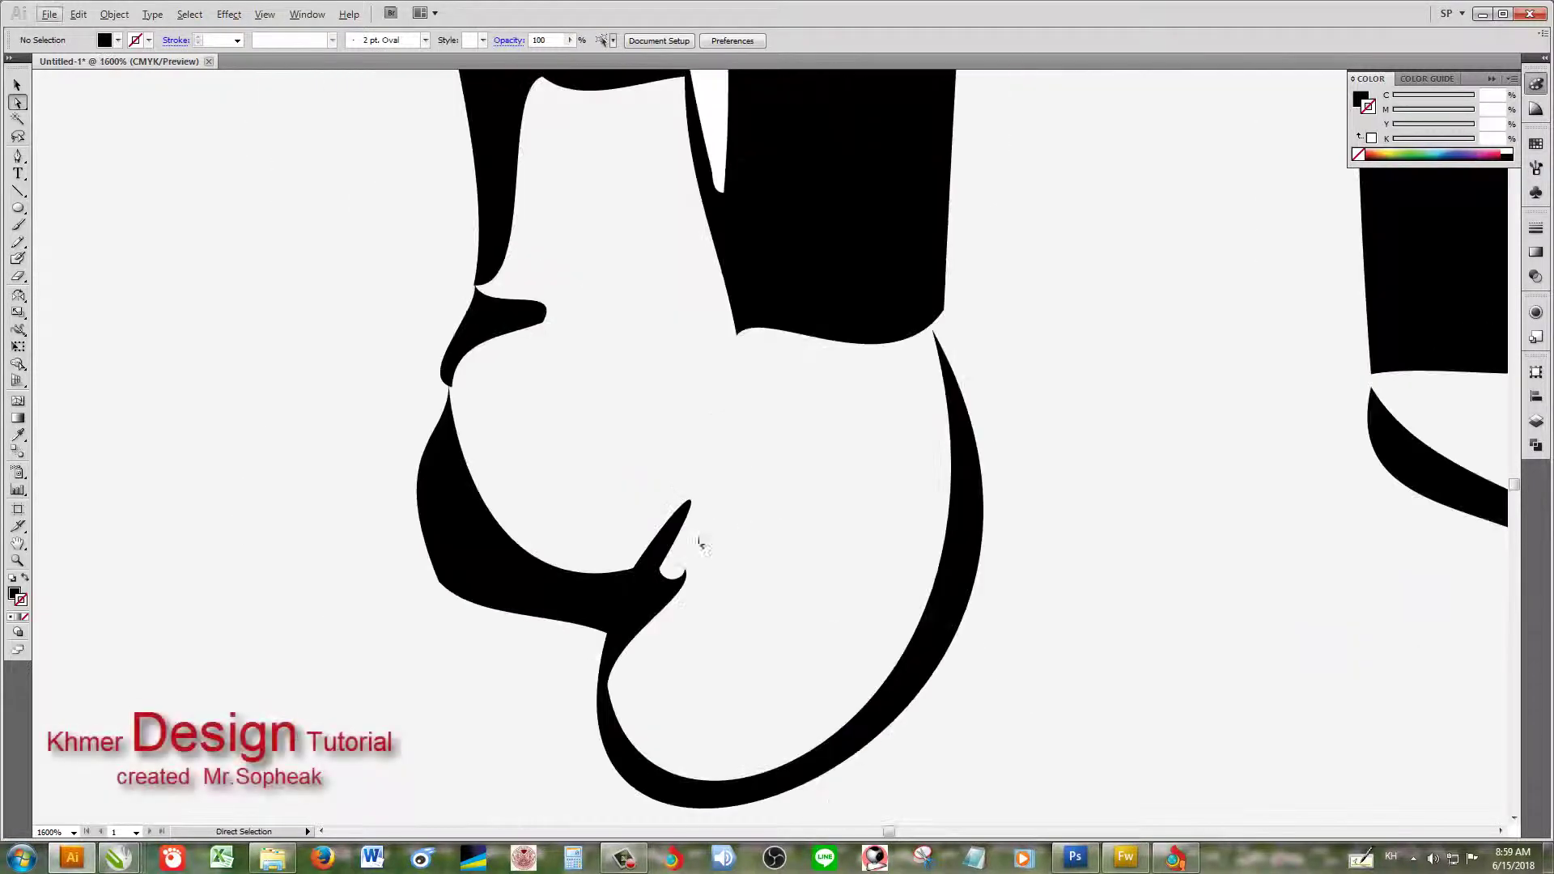
key(t)
click(1078, 506)
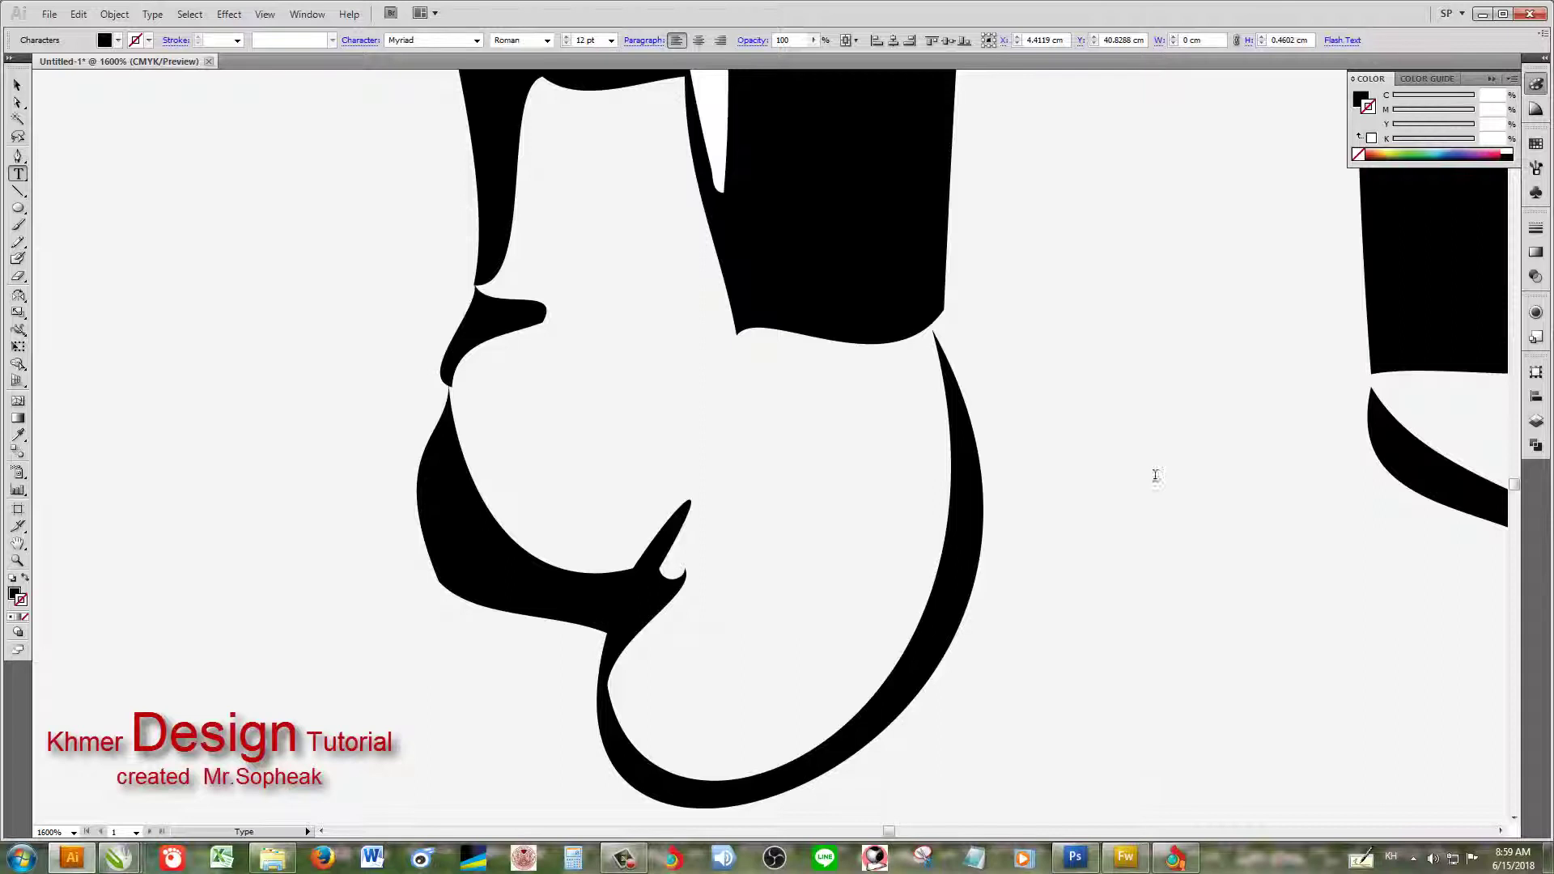
text(I)
text(X)
key(Escape)
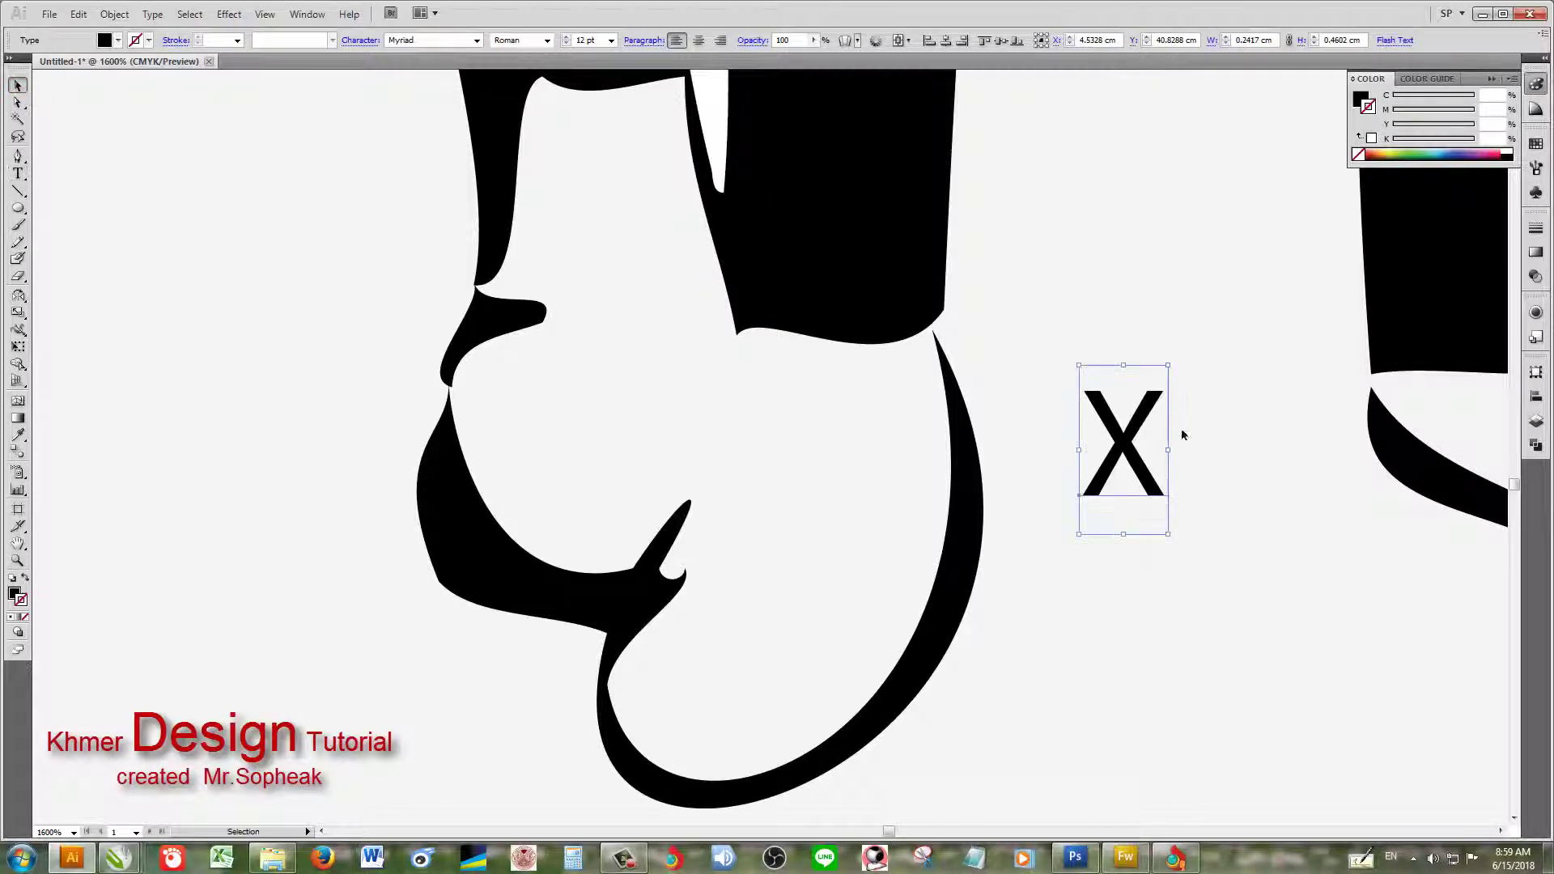
key(ctrl+shift+o)
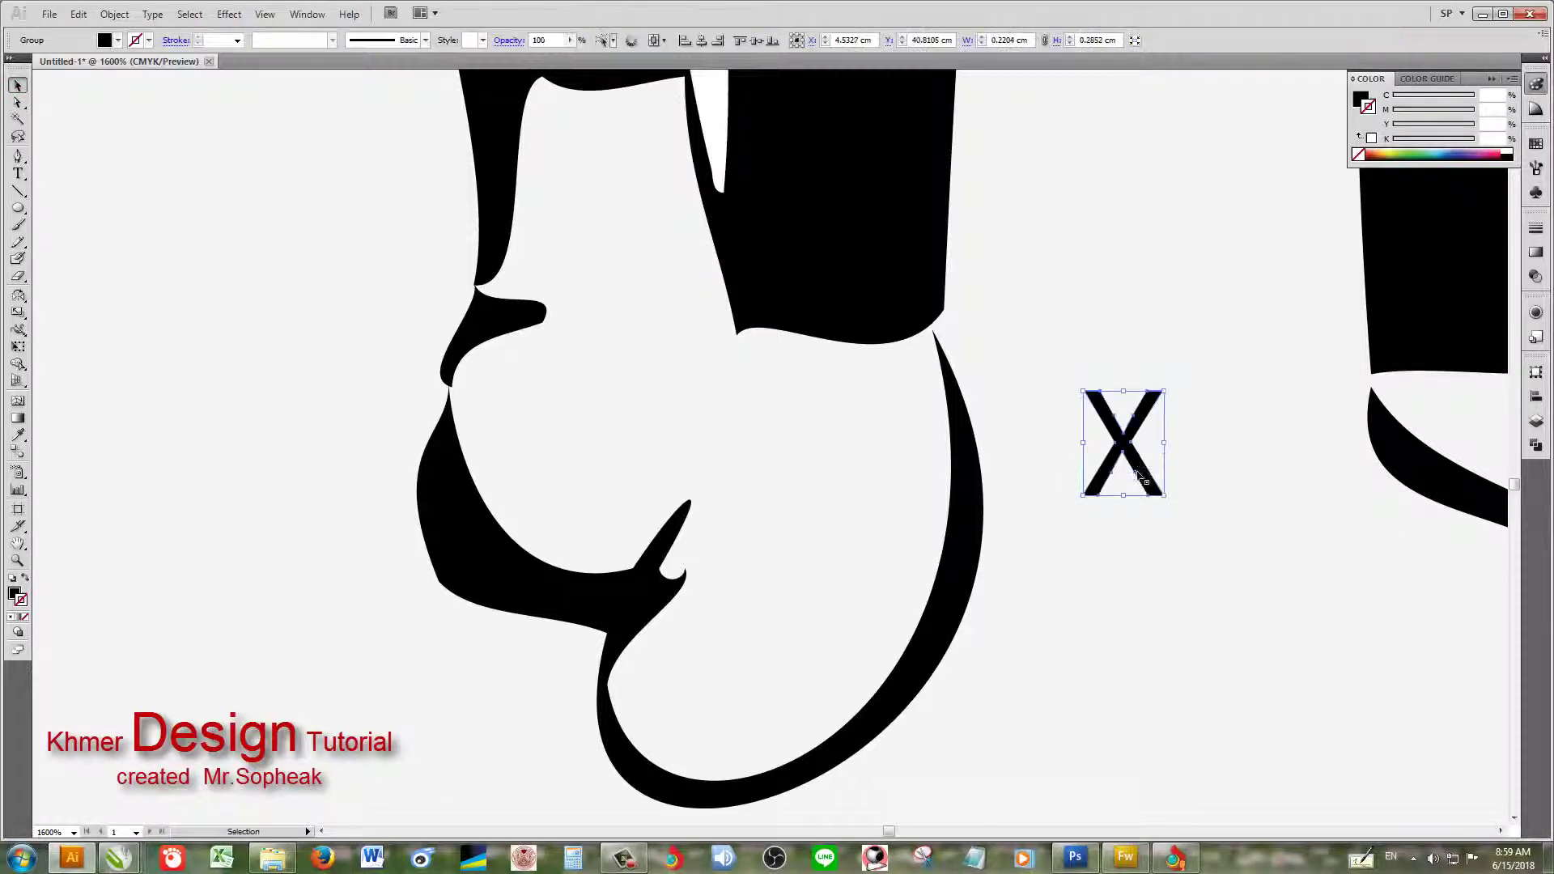
drag(836, 561, 801, 535)
drag(856, 442, 811, 451)
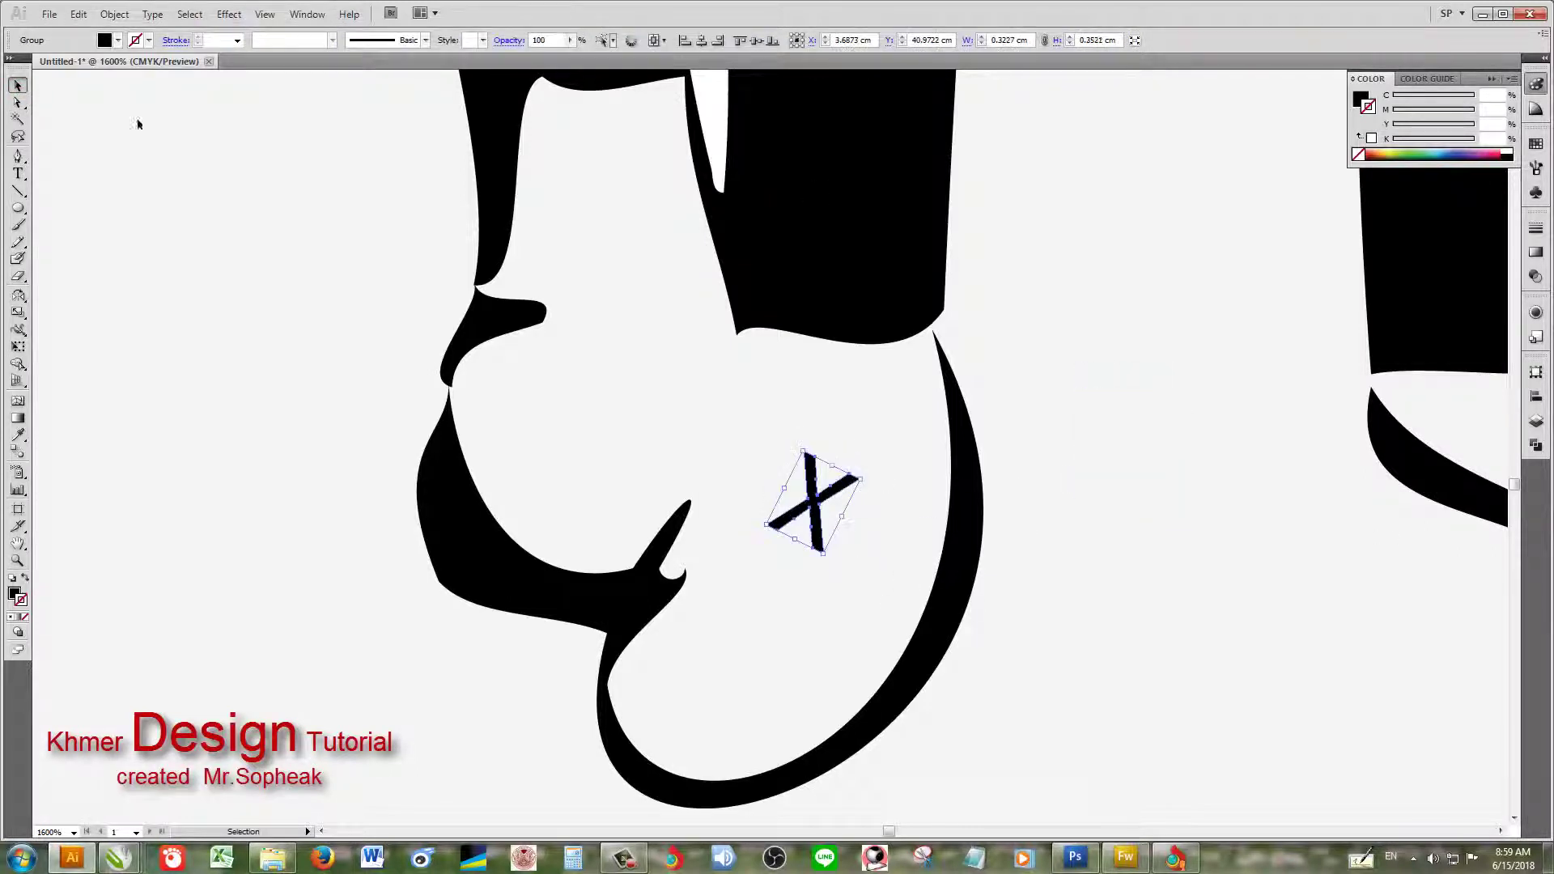
Step: Soften the X stitch with a 0.135 cm Stylize > Round Corners effect
click(175, 40)
click(1085, 510)
scroll(920, 517, up, 3)
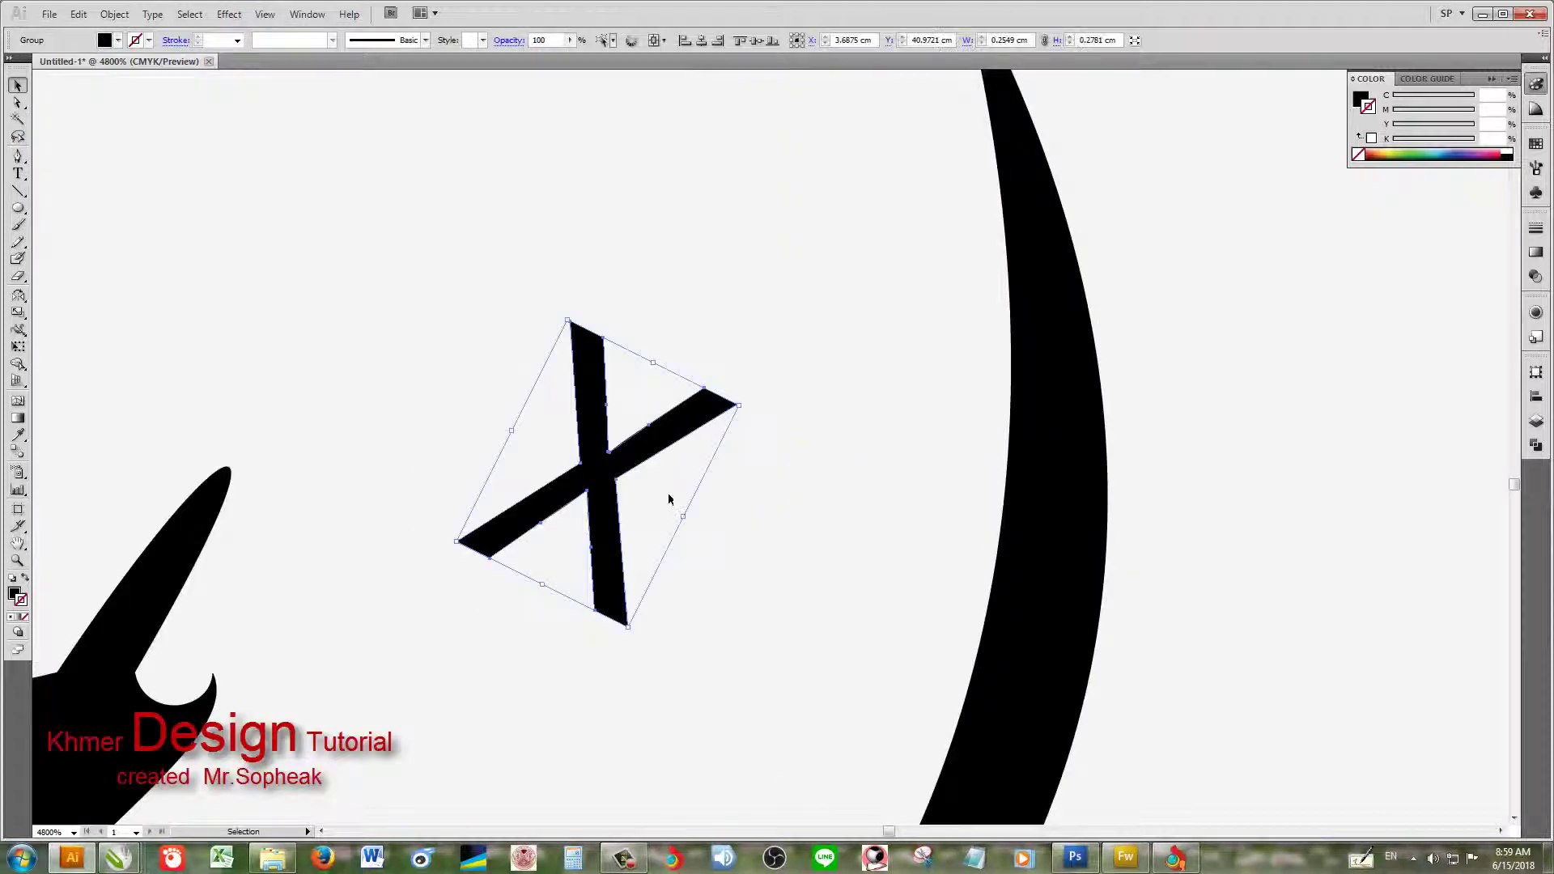
click(229, 14)
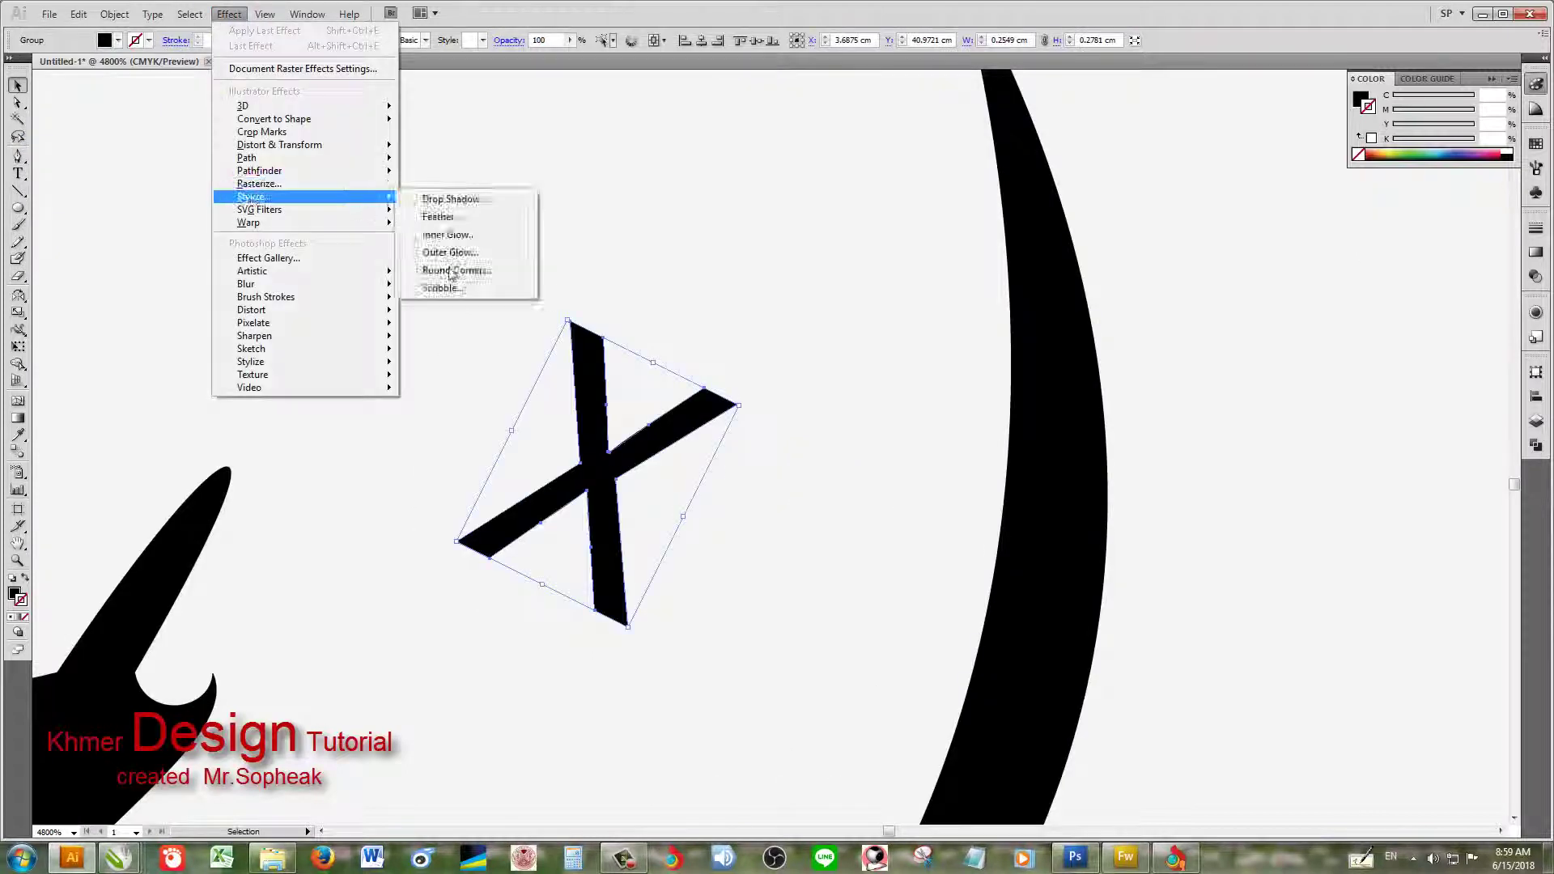
click(453, 267)
click(740, 442)
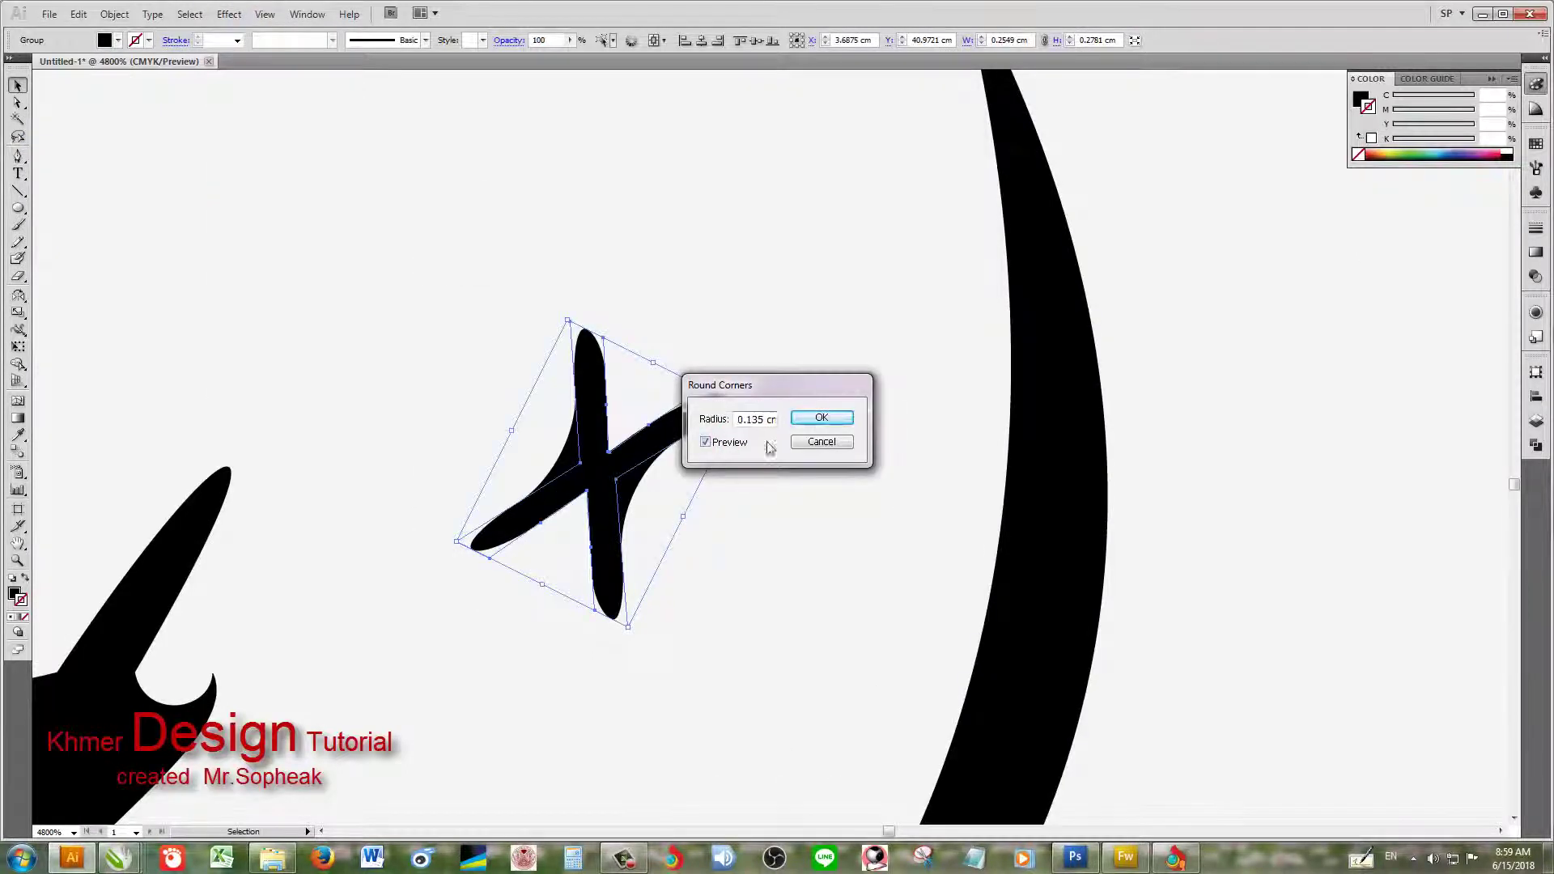
key(Return)
scroll(713, 459, down, 3)
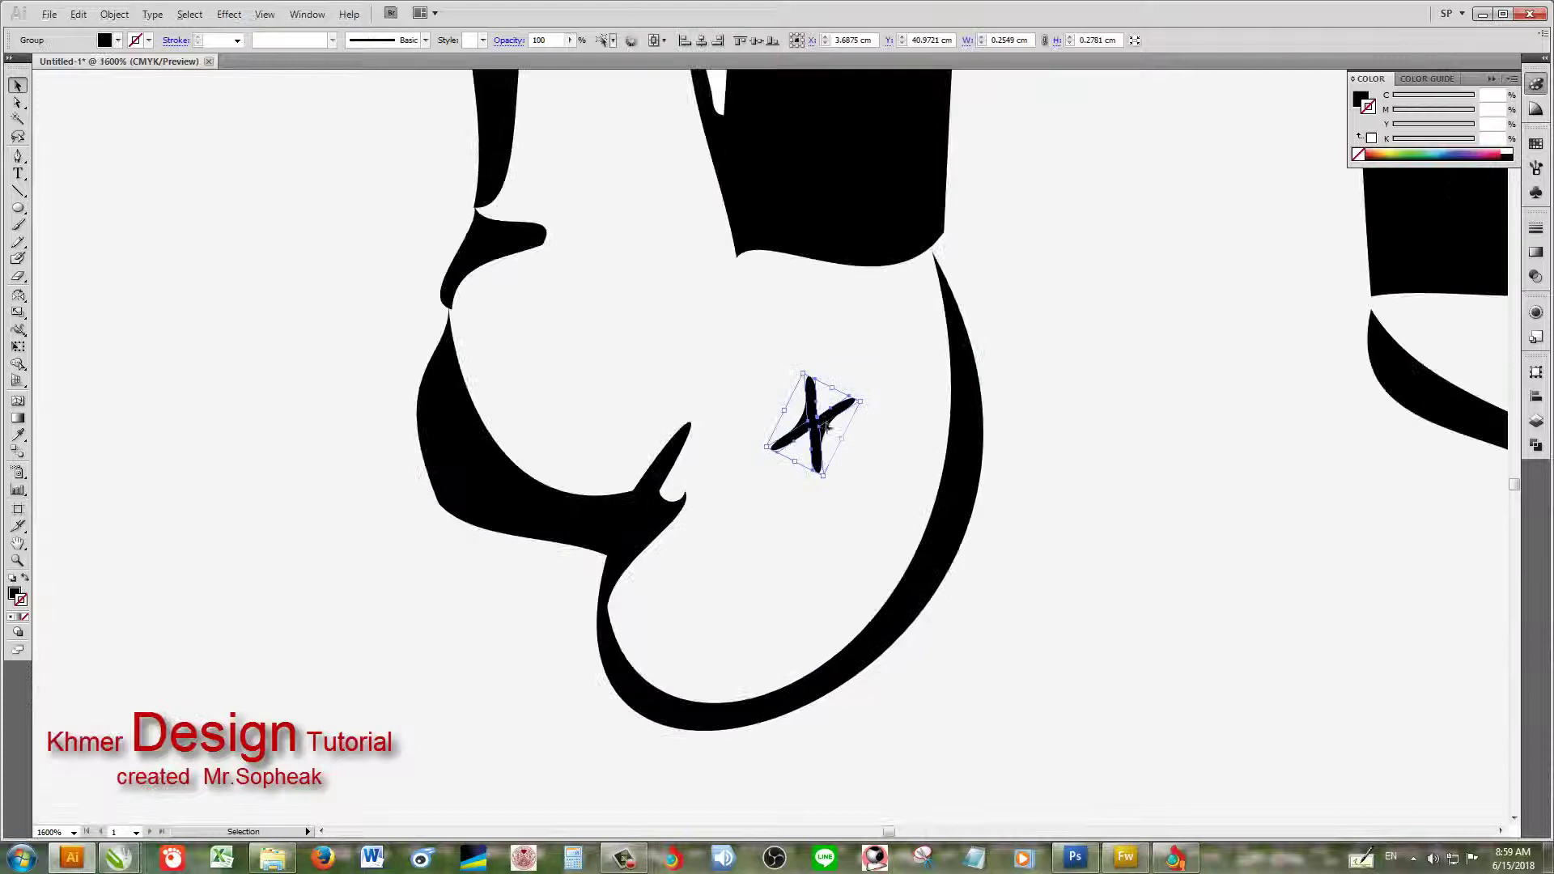
Step: Alt-drag a copy of the X stitch just below the original
drag(792, 496, 753, 453)
scroll(793, 490, up, 2)
scroll(809, 486, up, 1)
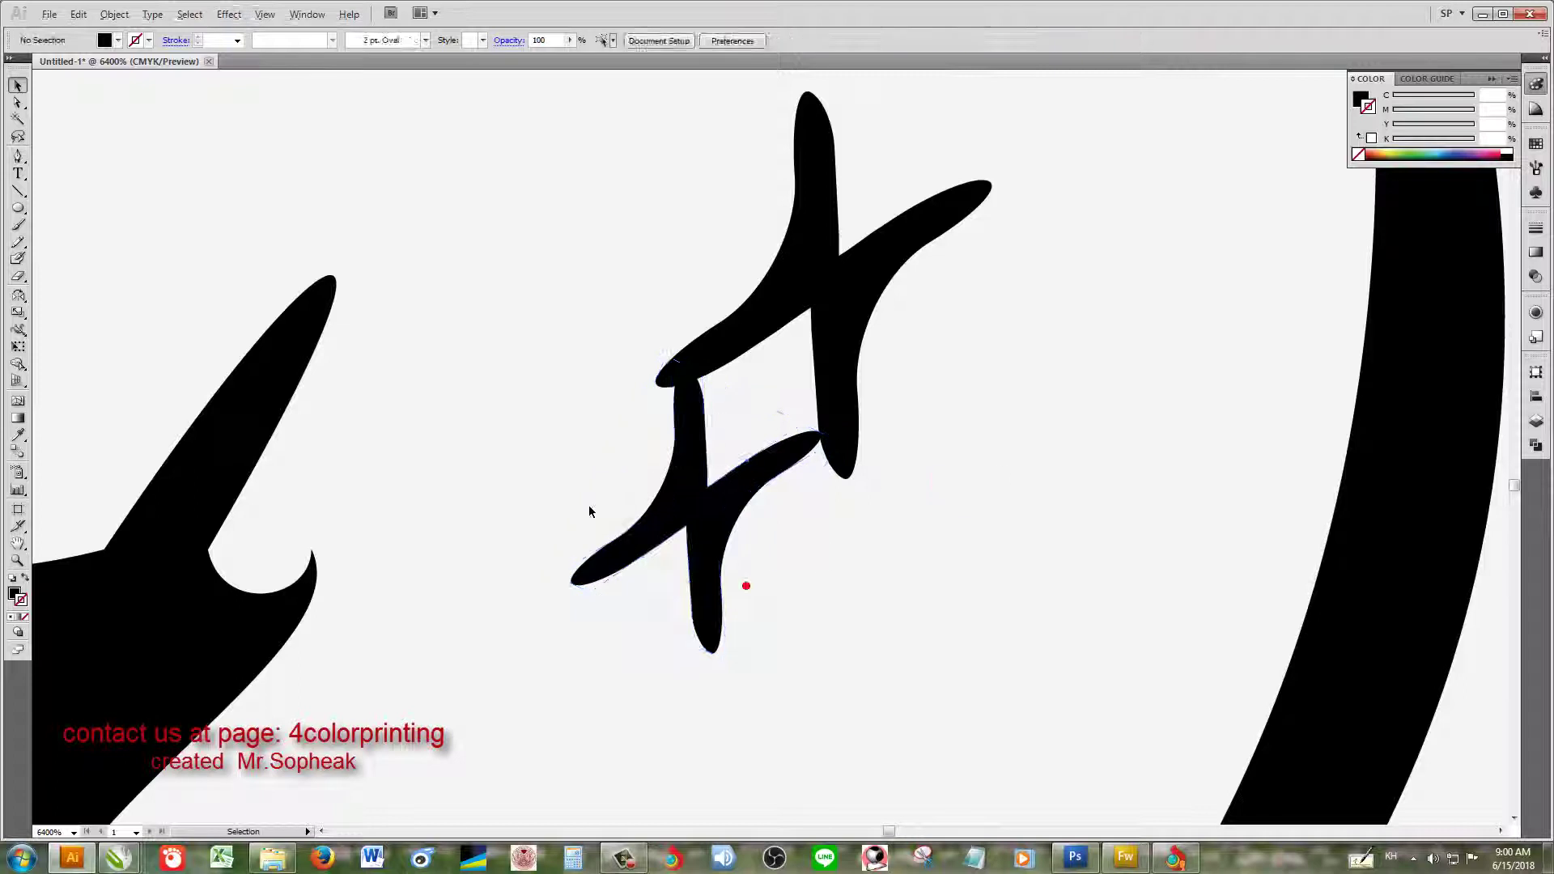
scroll(917, 445, down, 5)
Step: Paintbrush a curved strap line across the top of the groom's shoe
drag(885, 483, 884, 482)
click(1103, 479)
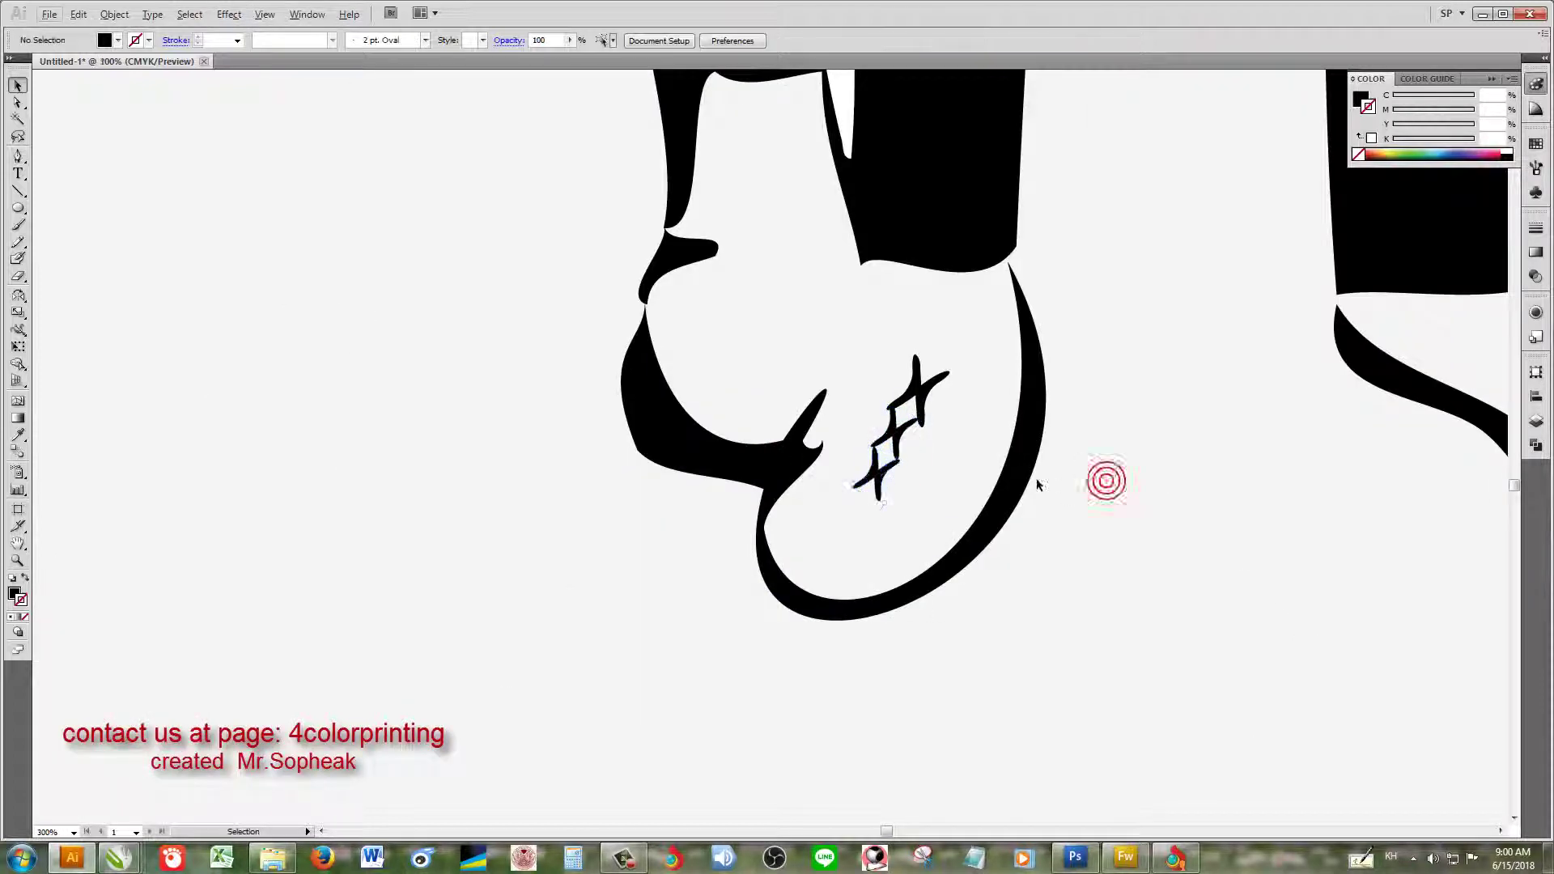
scroll(988, 470, down, 2)
scroll(779, 588, up, 2)
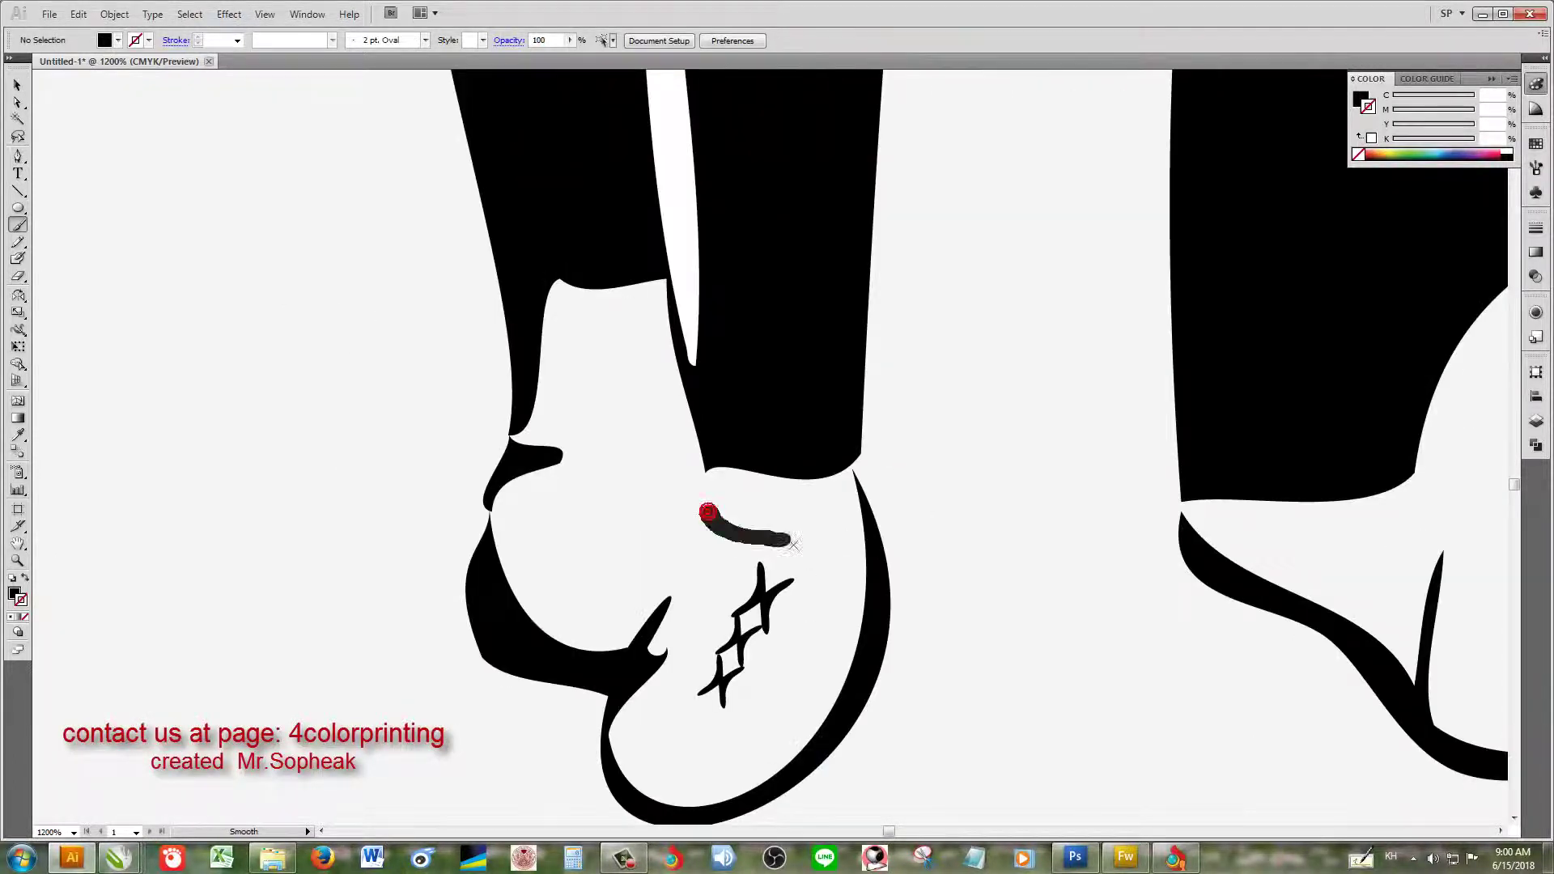
drag(793, 543, 870, 518)
scroll(793, 534, down, 1)
scroll(597, 521, up, 1)
key(a)
scroll(884, 424, up, 1)
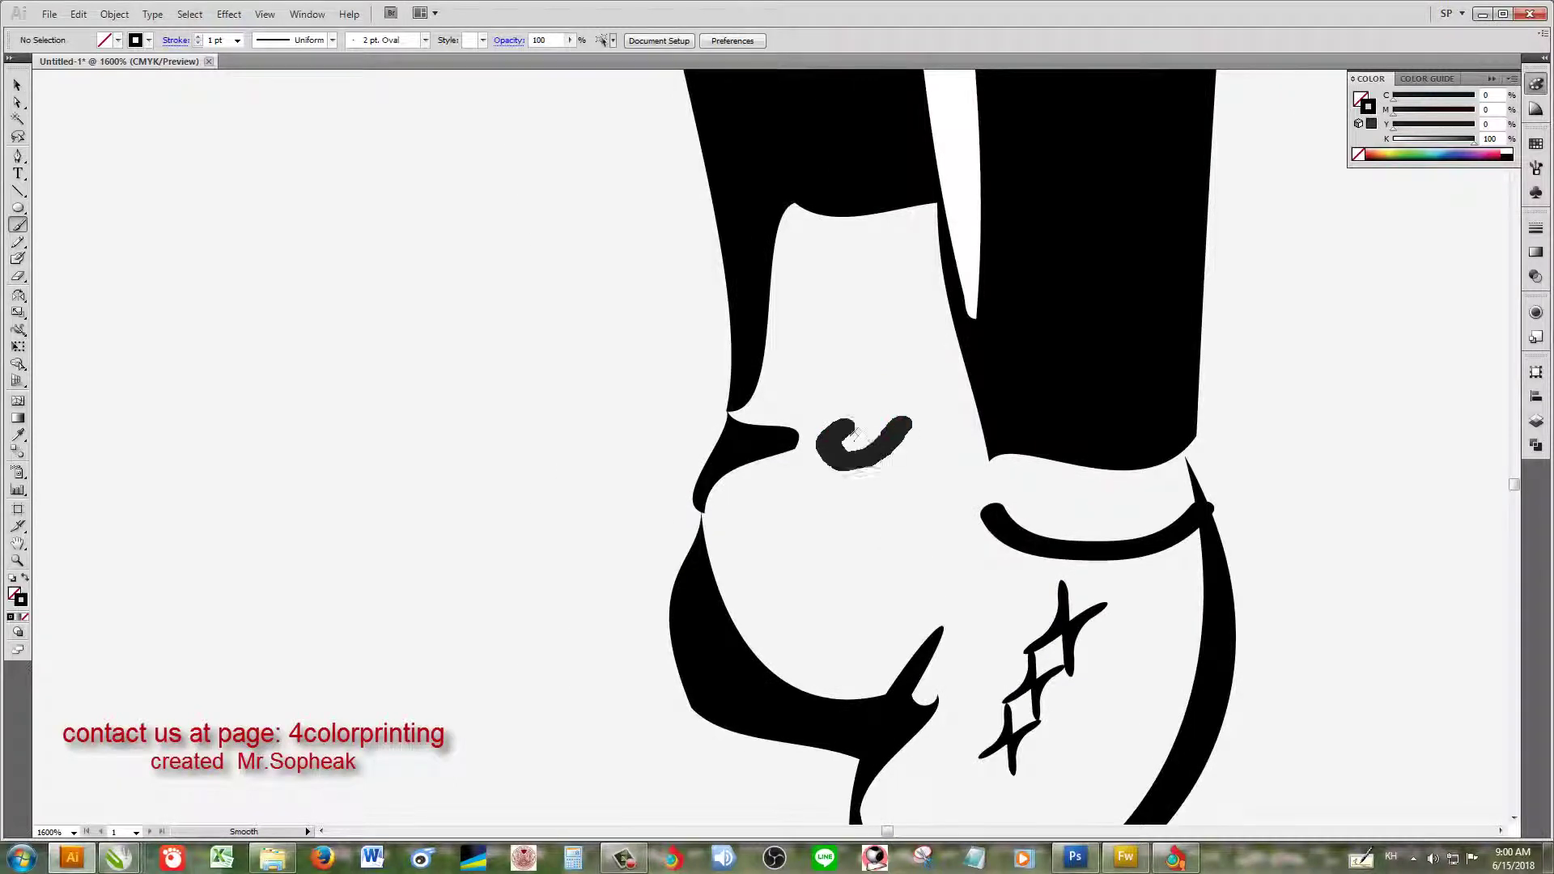
drag(854, 437, 809, 559)
scroll(862, 518, down, 5)
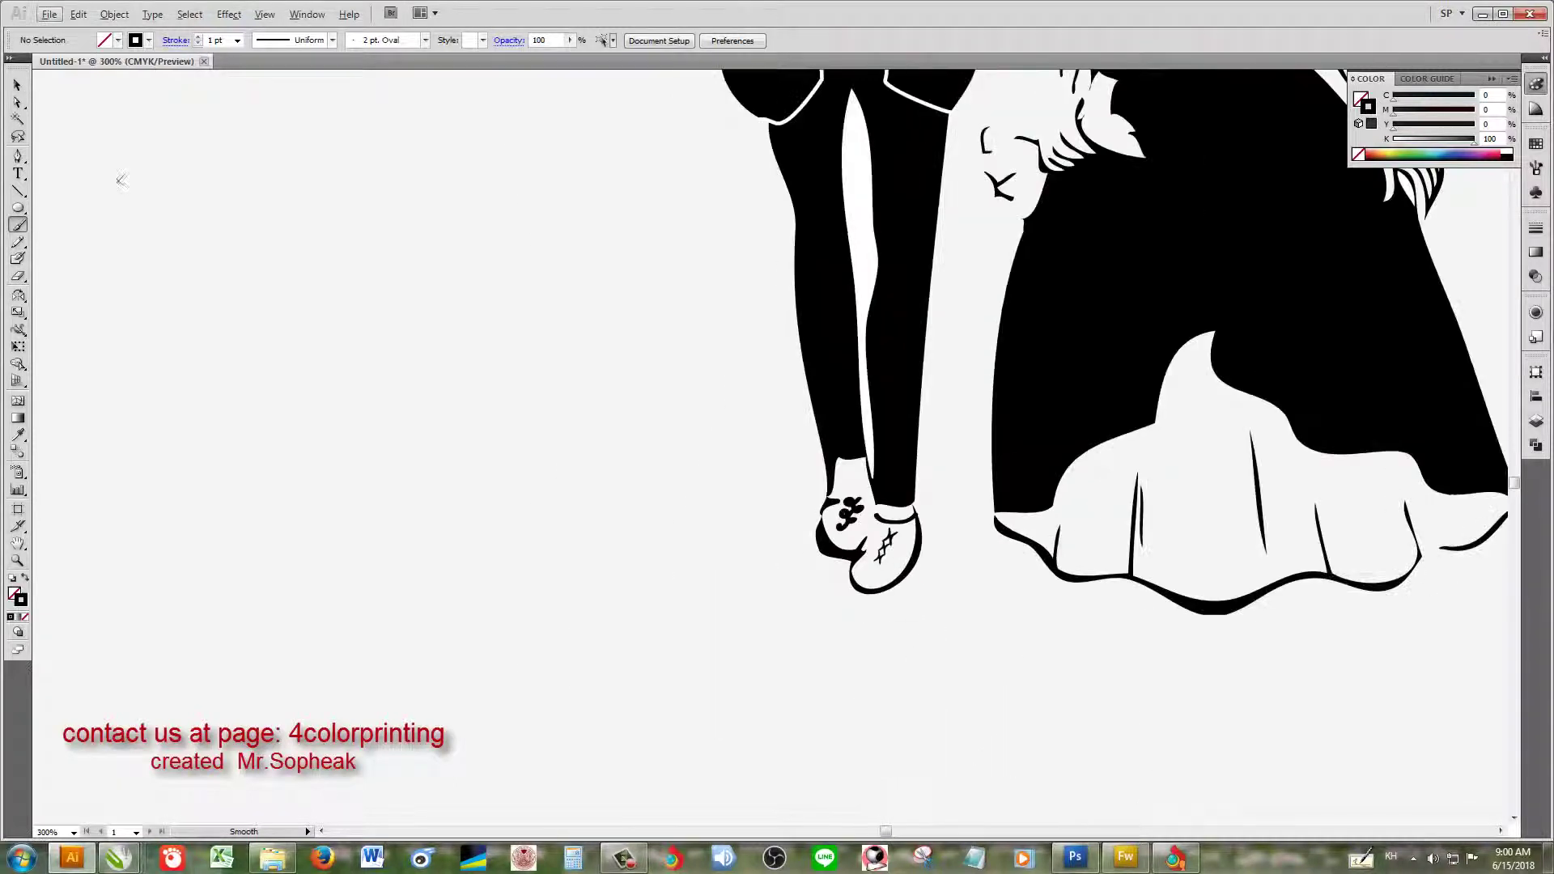
scroll(882, 542, up, 2)
scroll(882, 543, up, 2)
Step: Duplicate the X stitch group onto the left side of the shoe
key(v)
click(537, 513)
click(714, 607)
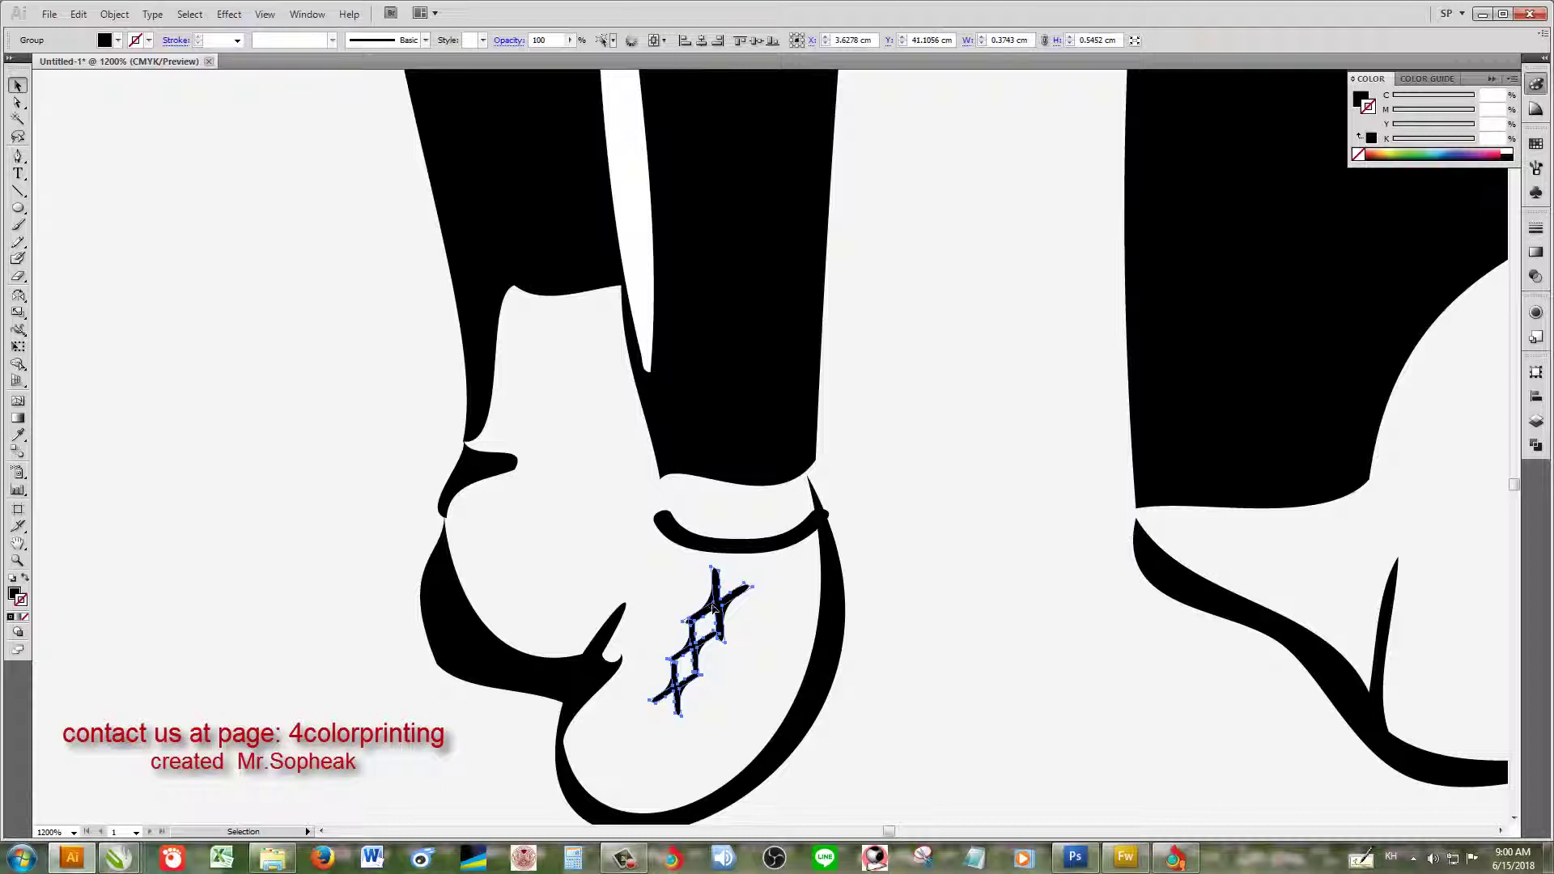
mouse_move(714, 607)
mouse_down()
mouse_move(577, 523)
mouse_move(590, 592)
mouse_up()
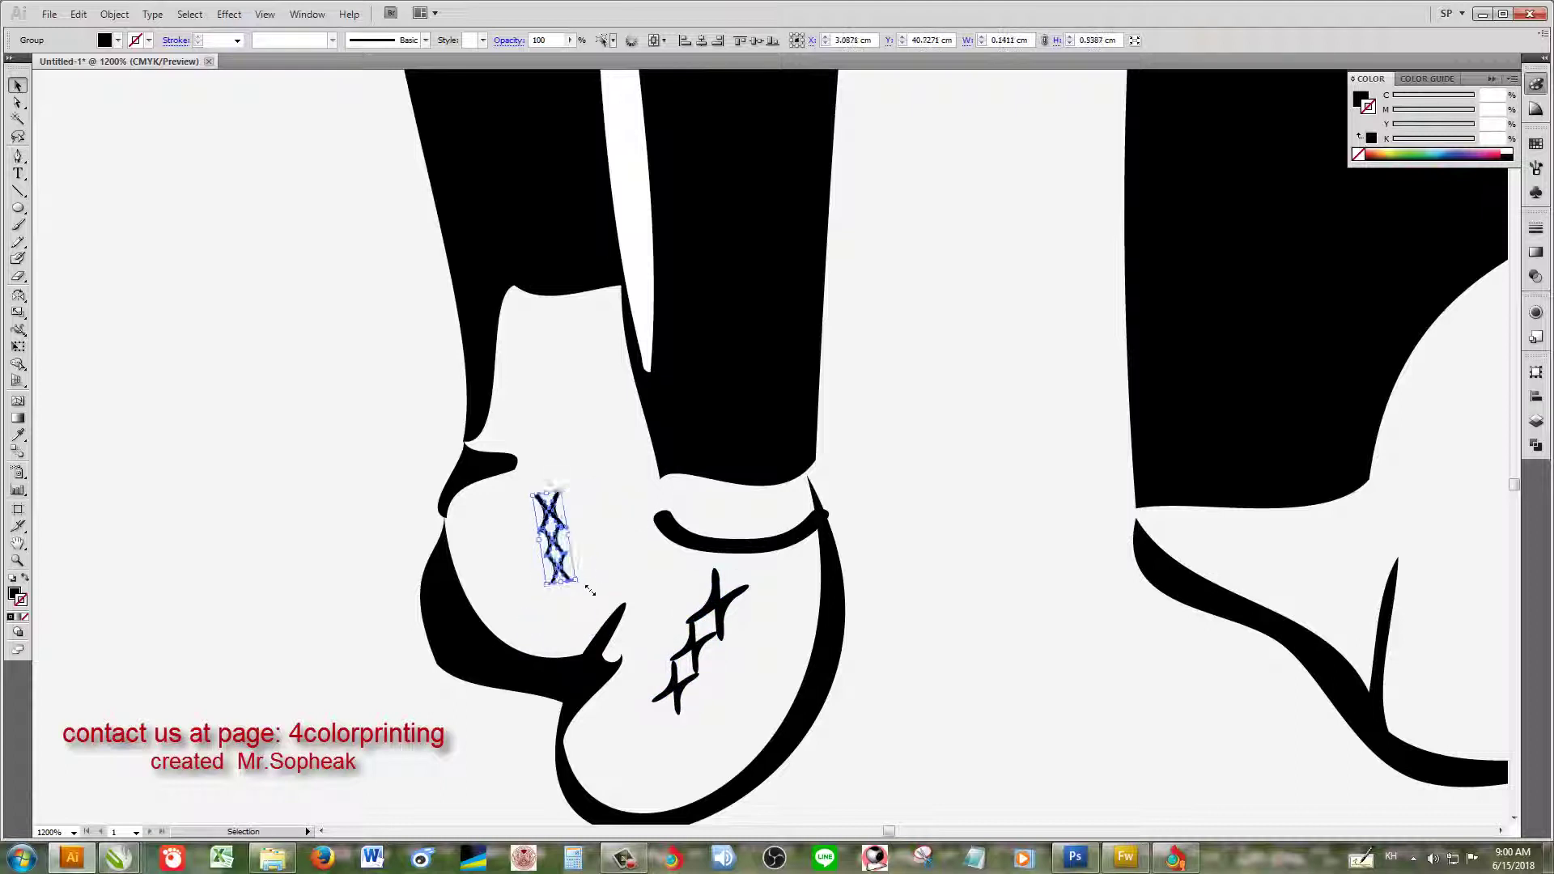
Step: Lengthen and extend the bride's finger strokes by dragging their anchors
scroll(569, 580, down, 3)
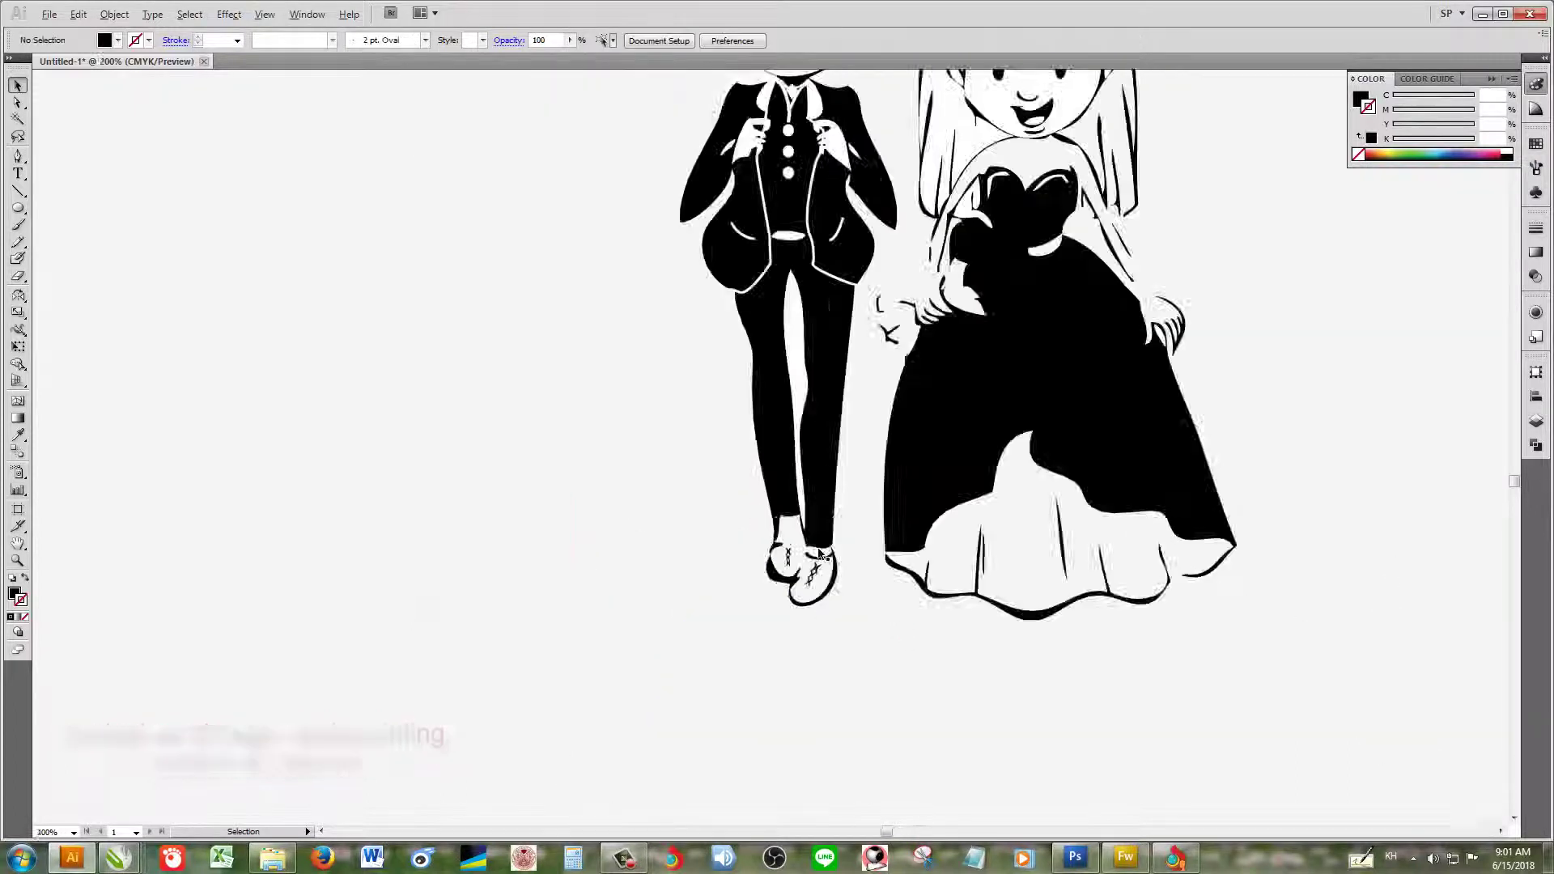
scroll(559, 558, down, 2)
click(495, 513)
scroll(550, 544, up, 2)
scroll(416, 524, up, 5)
key(a)
click(570, 518)
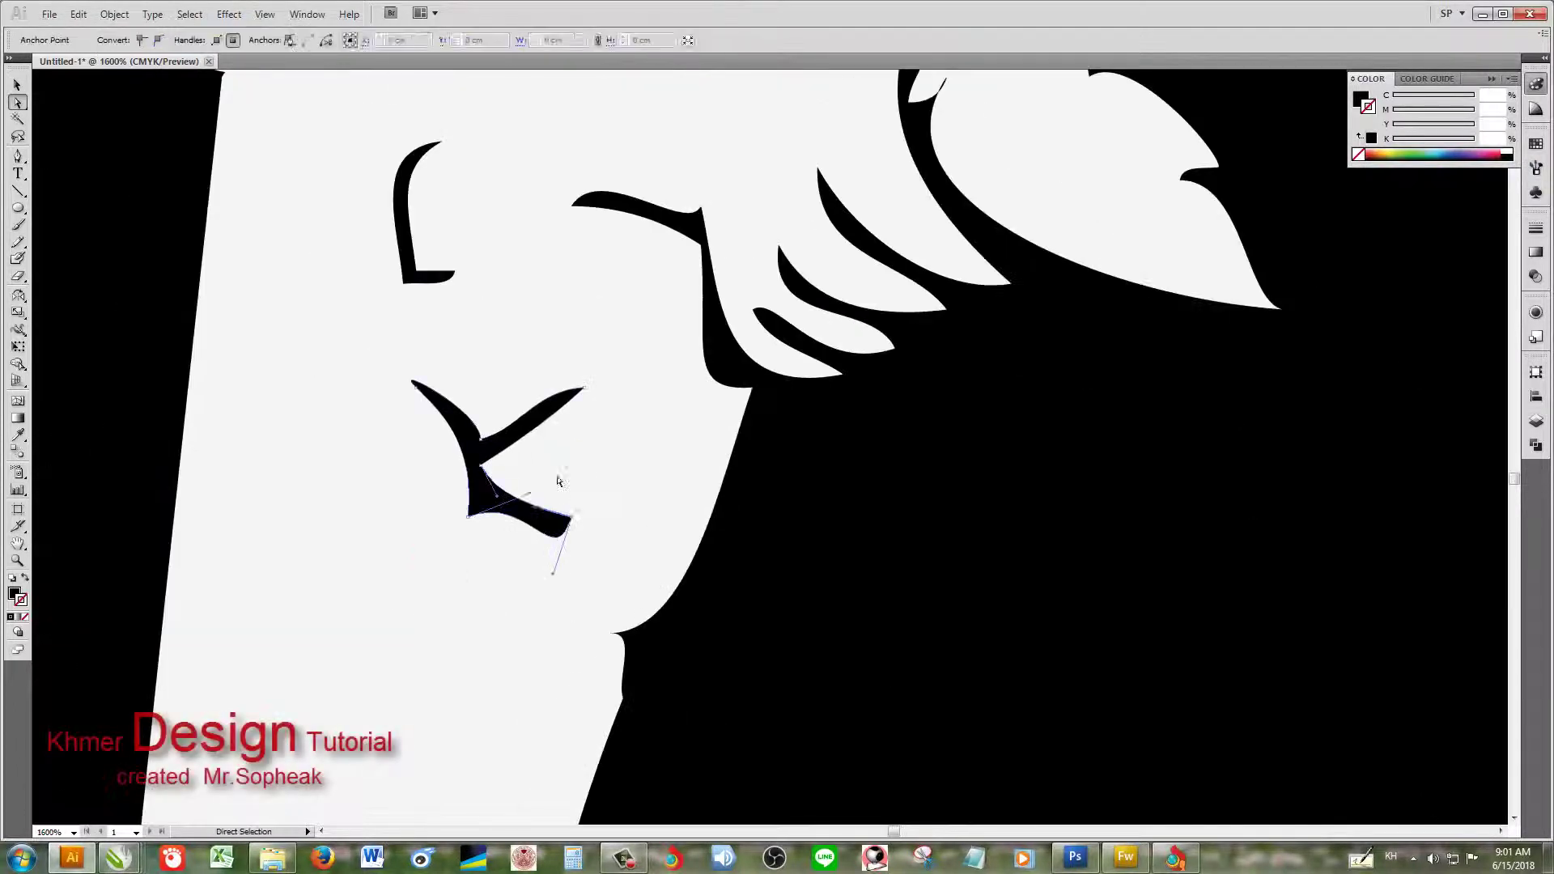
drag(700, 547, 712, 553)
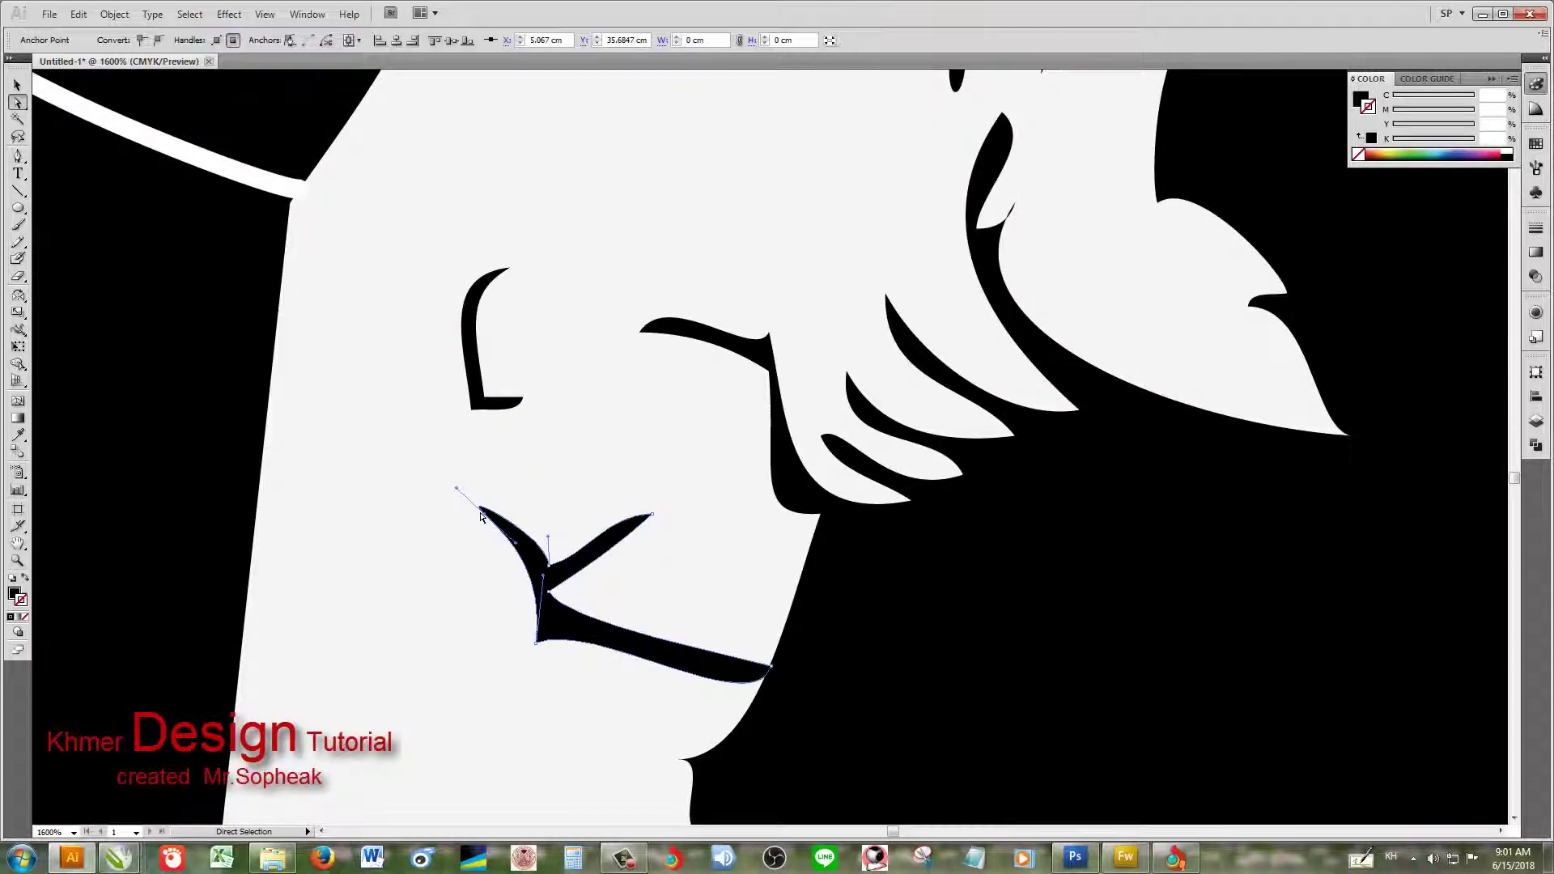
click(486, 409)
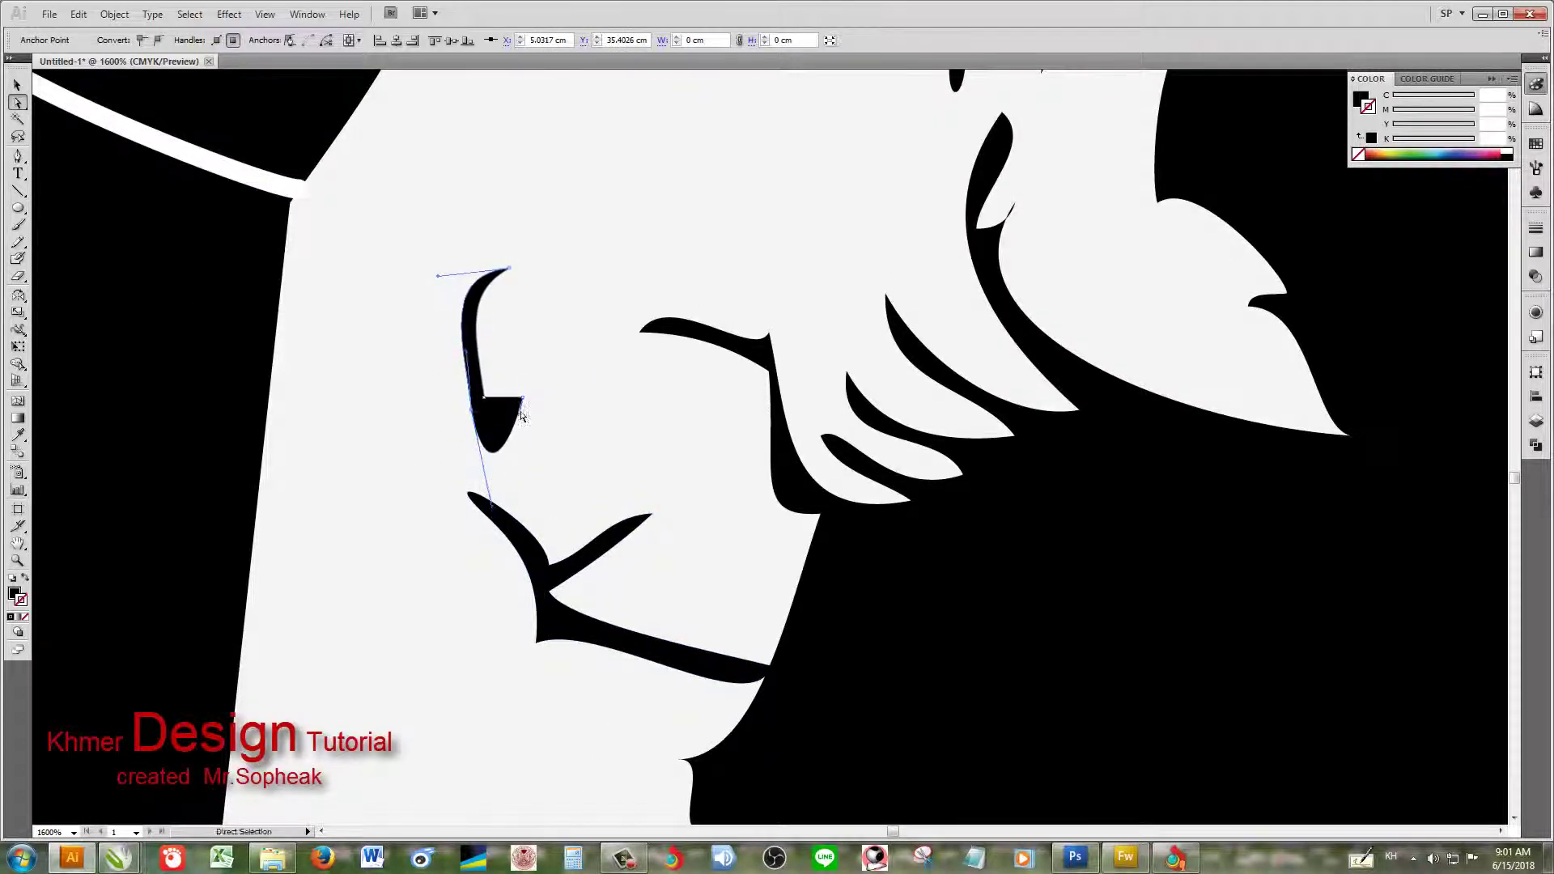
drag(527, 407, 545, 445)
scroll(582, 410, down, 5)
scroll(448, 407, up, 4)
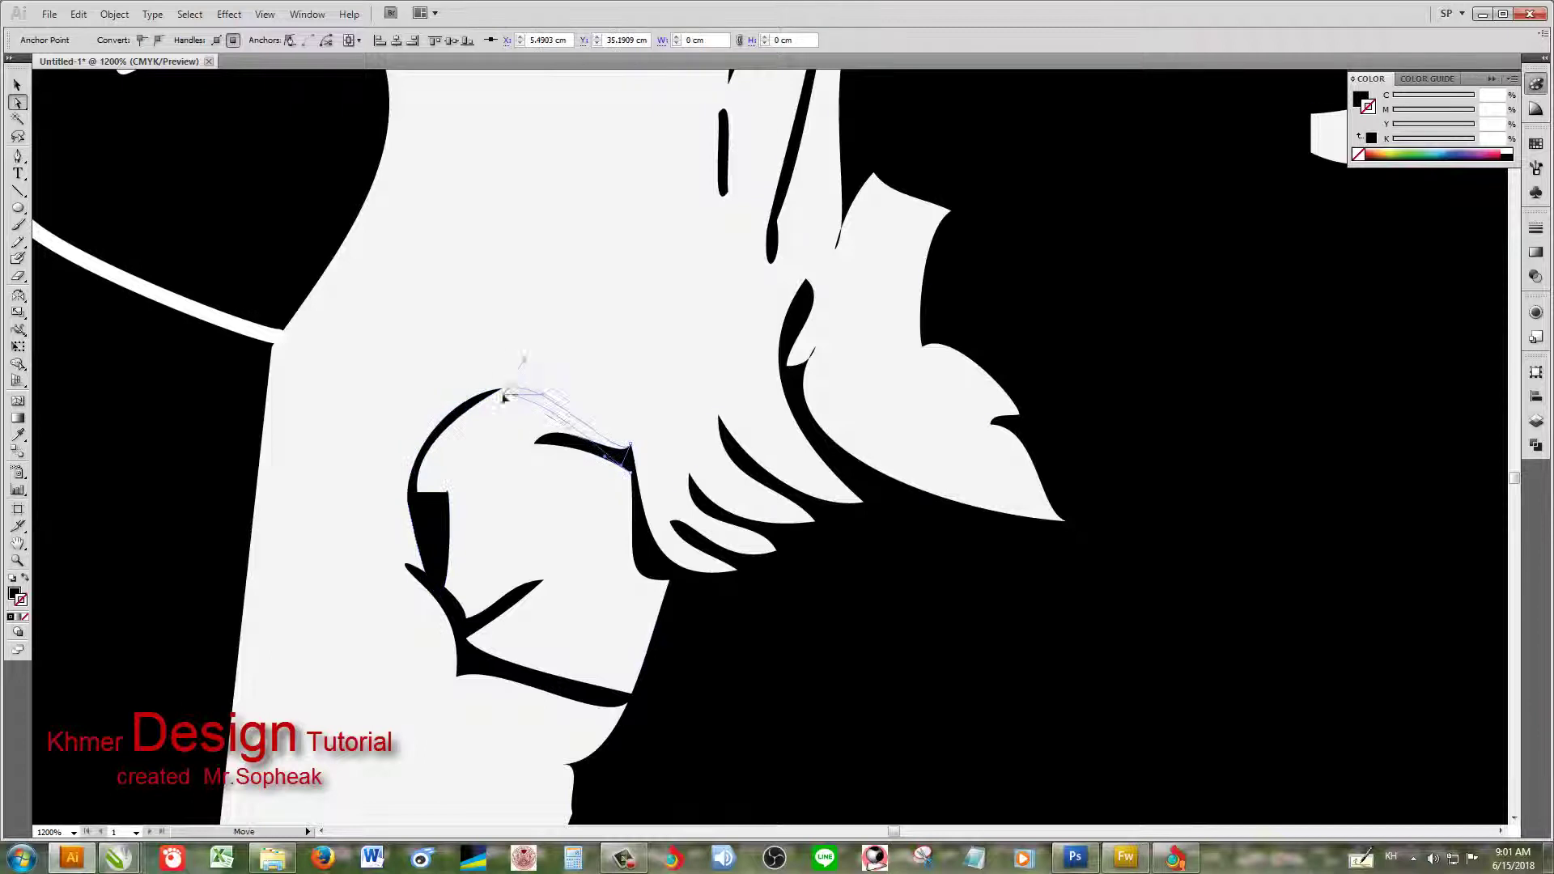
click(646, 389)
Step: Paintbrush a short stroke along the bride's arm
mouse_move(669, 243)
mouse_down()
mouse_move(707, 360)
mouse_move(716, 345)
mouse_up()
key(b)
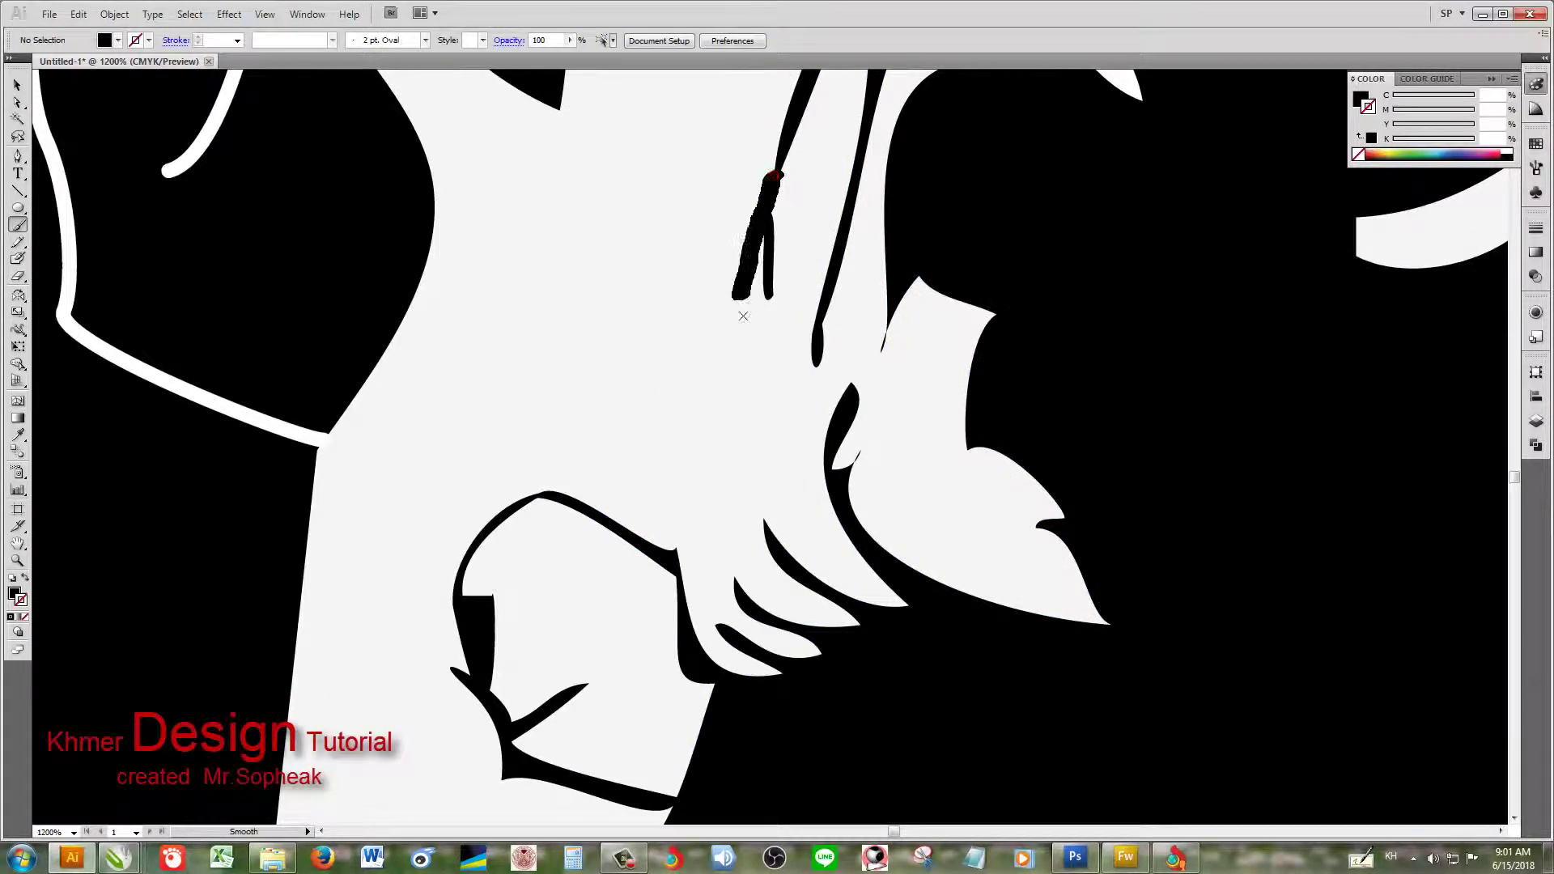
scroll(682, 561, down, 5)
scroll(847, 464, up, 3)
scroll(847, 465, up, 2)
drag(433, 206, 510, 340)
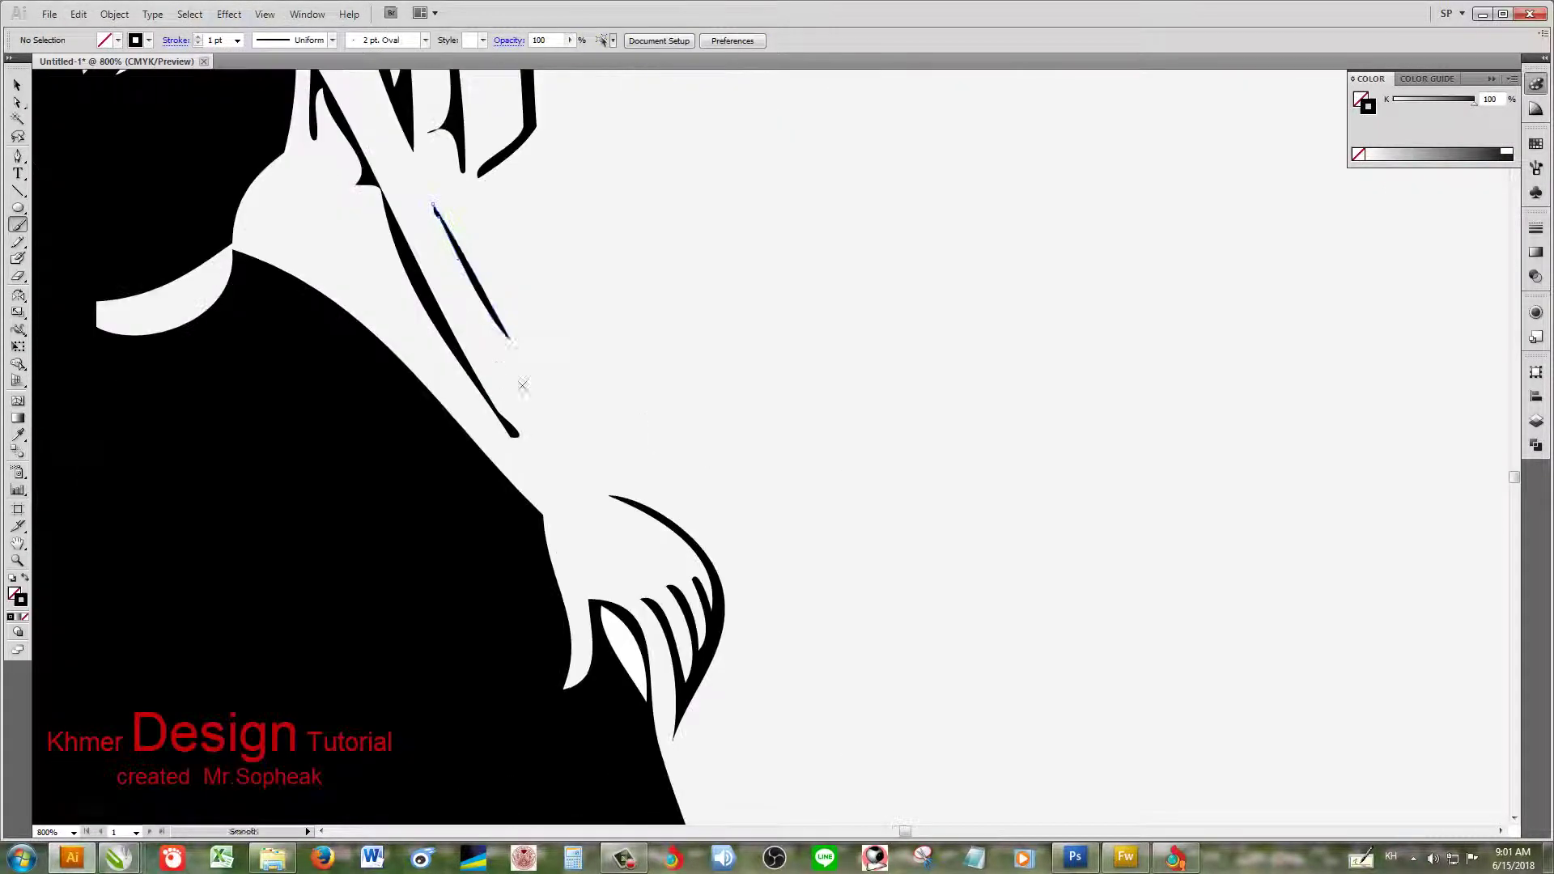
Step: Pull the arm stroke's anchor downward to reshape it
key(a)
click(511, 341)
scroll(611, 495, down, 3)
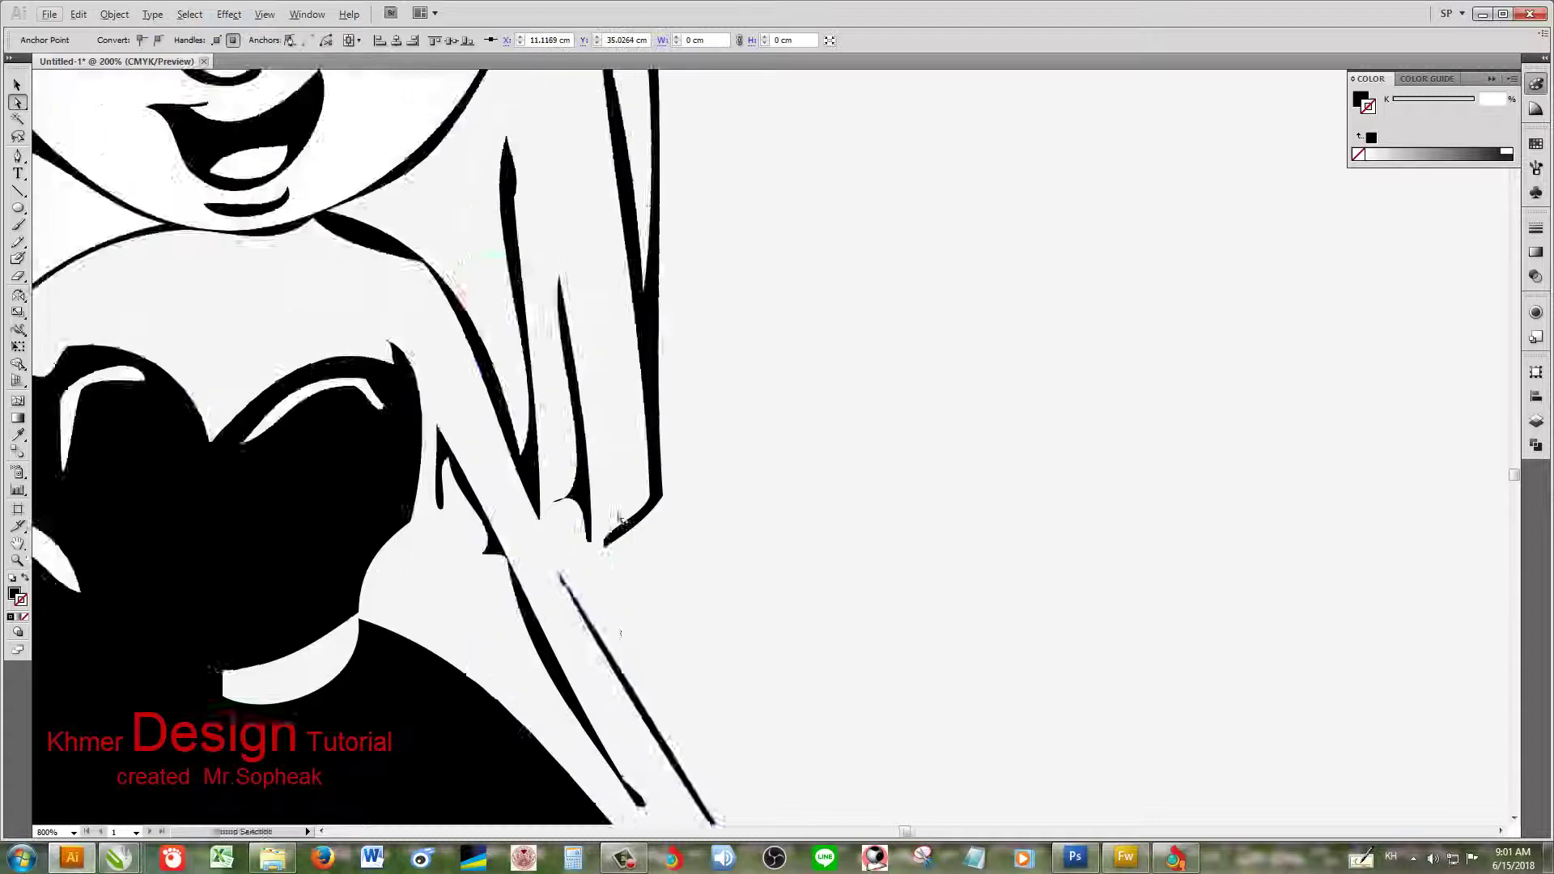
scroll(736, 451, down, 2)
scroll(736, 450, up, 5)
click(617, 583)
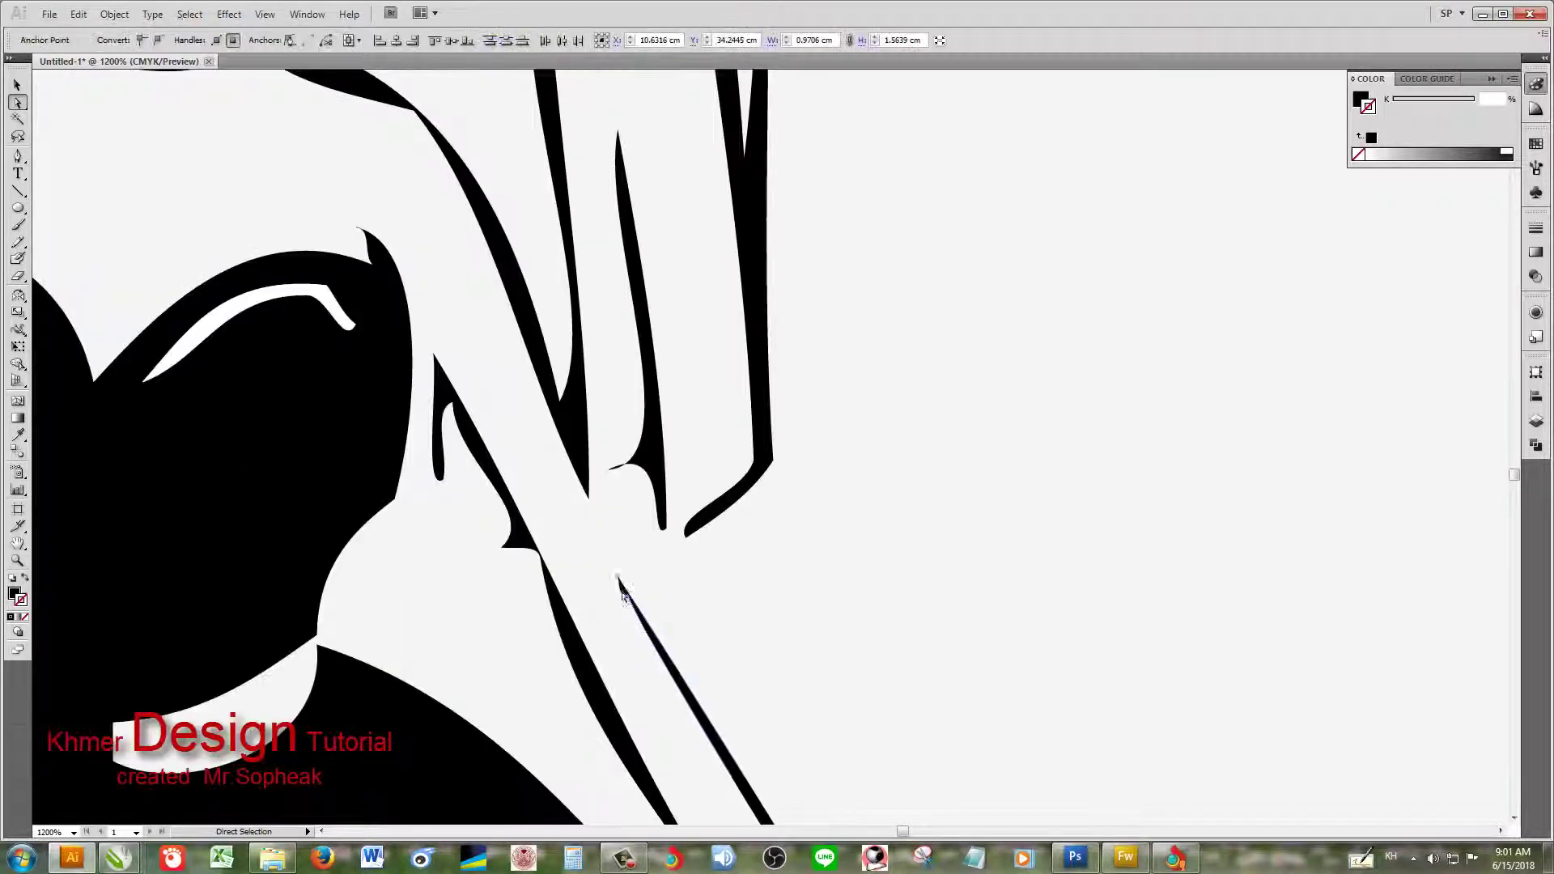
scroll(774, 510, down, 4)
scroll(1052, 434, up, 4)
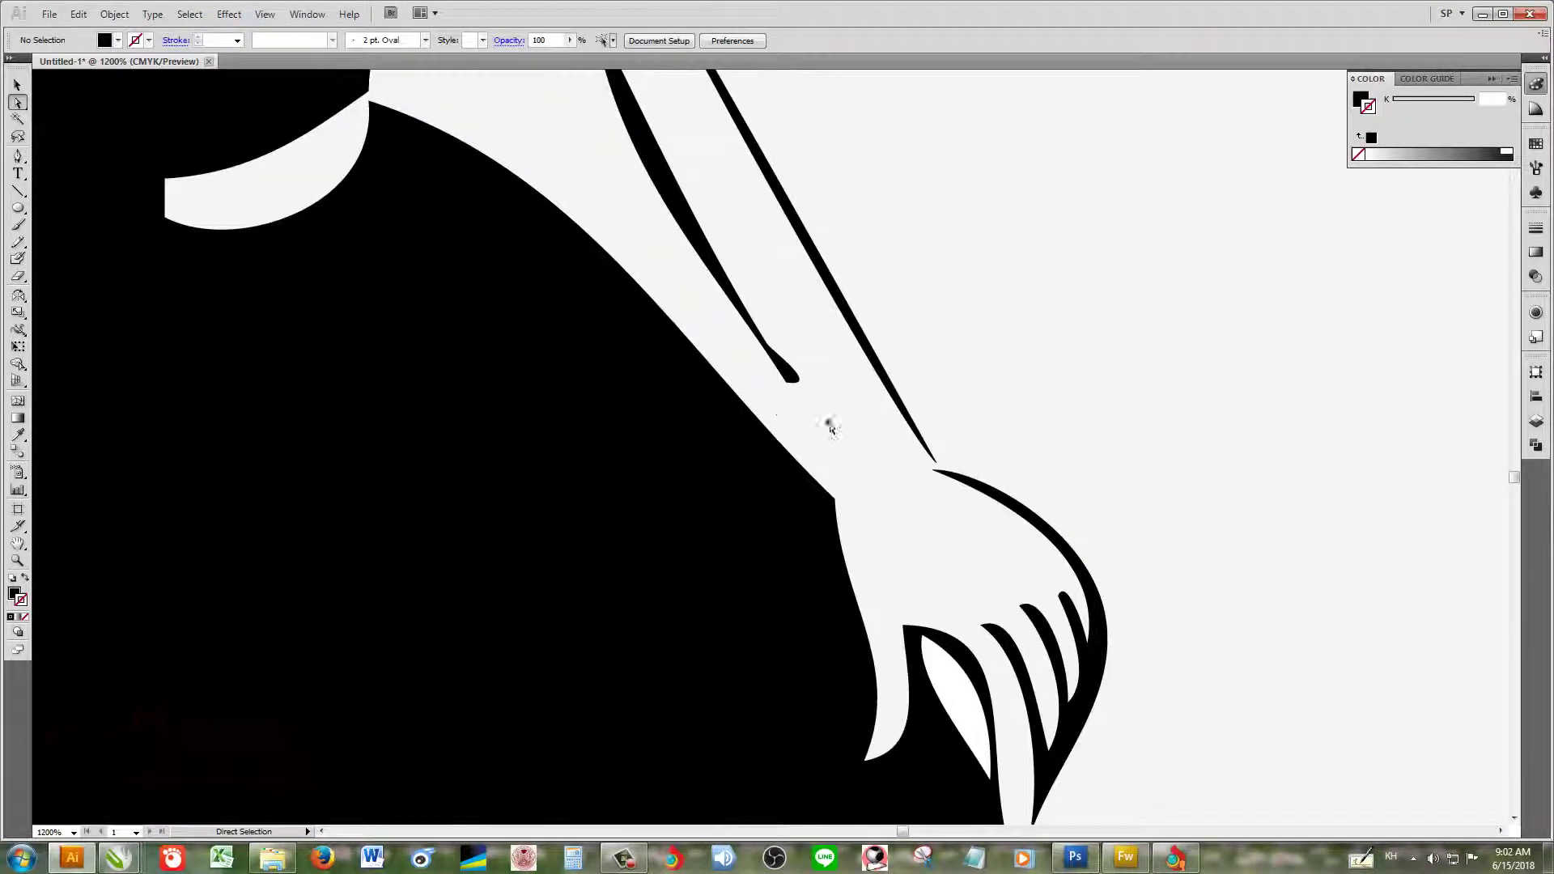
click(791, 386)
drag(792, 386, 780, 502)
scroll(566, 470, down, 4)
Step: Select the bride's left eye path to prepare for a highlight
scroll(567, 470, up, 1)
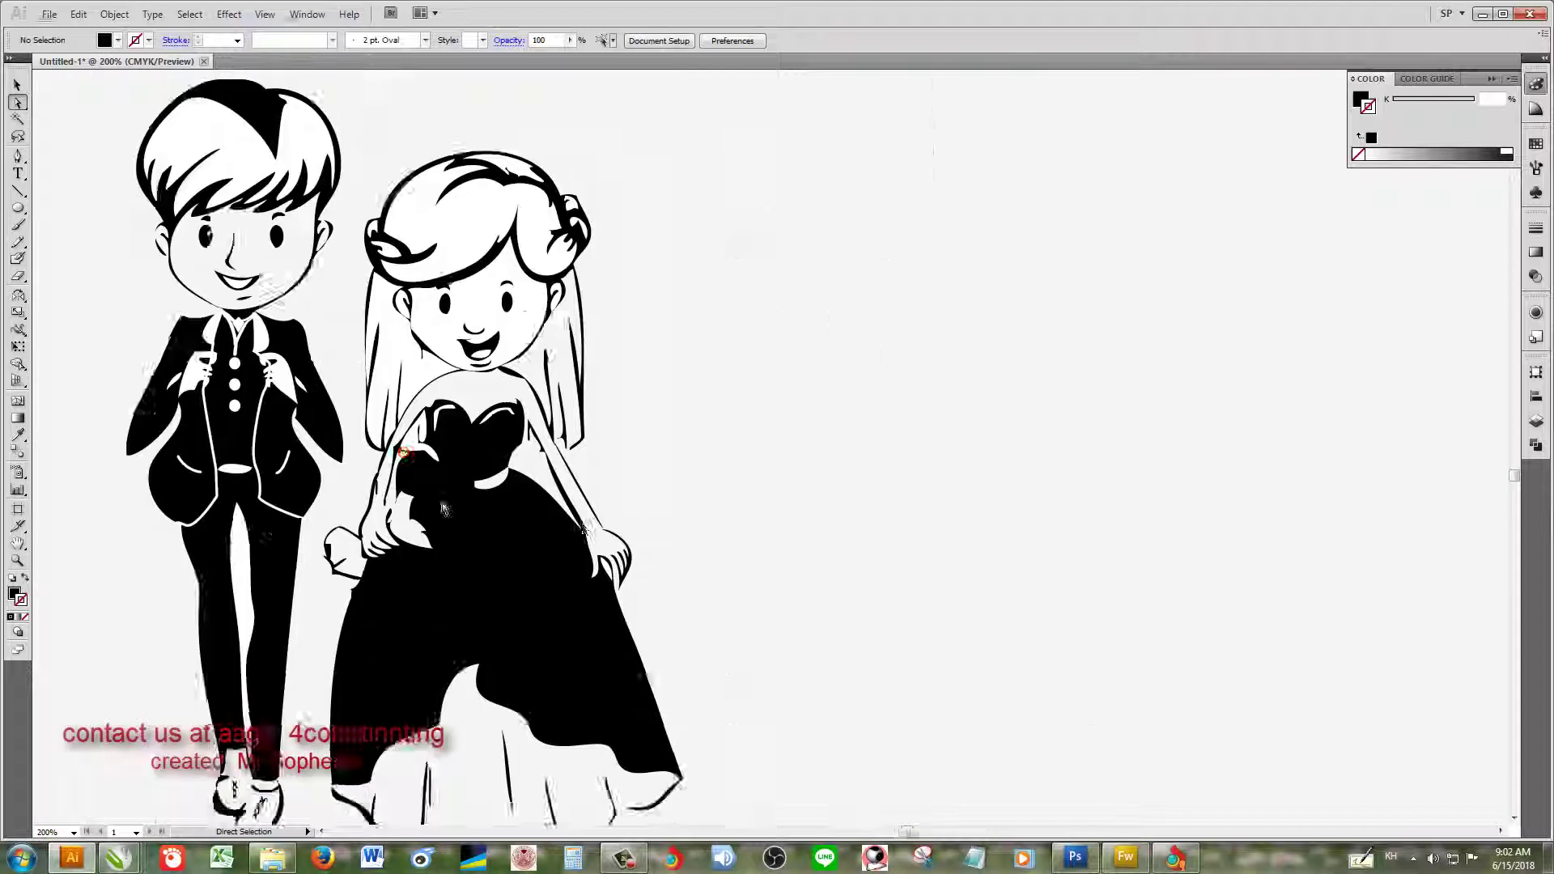
scroll(586, 518, up, 3)
scroll(579, 454, up, 3)
scroll(591, 611, up, 3)
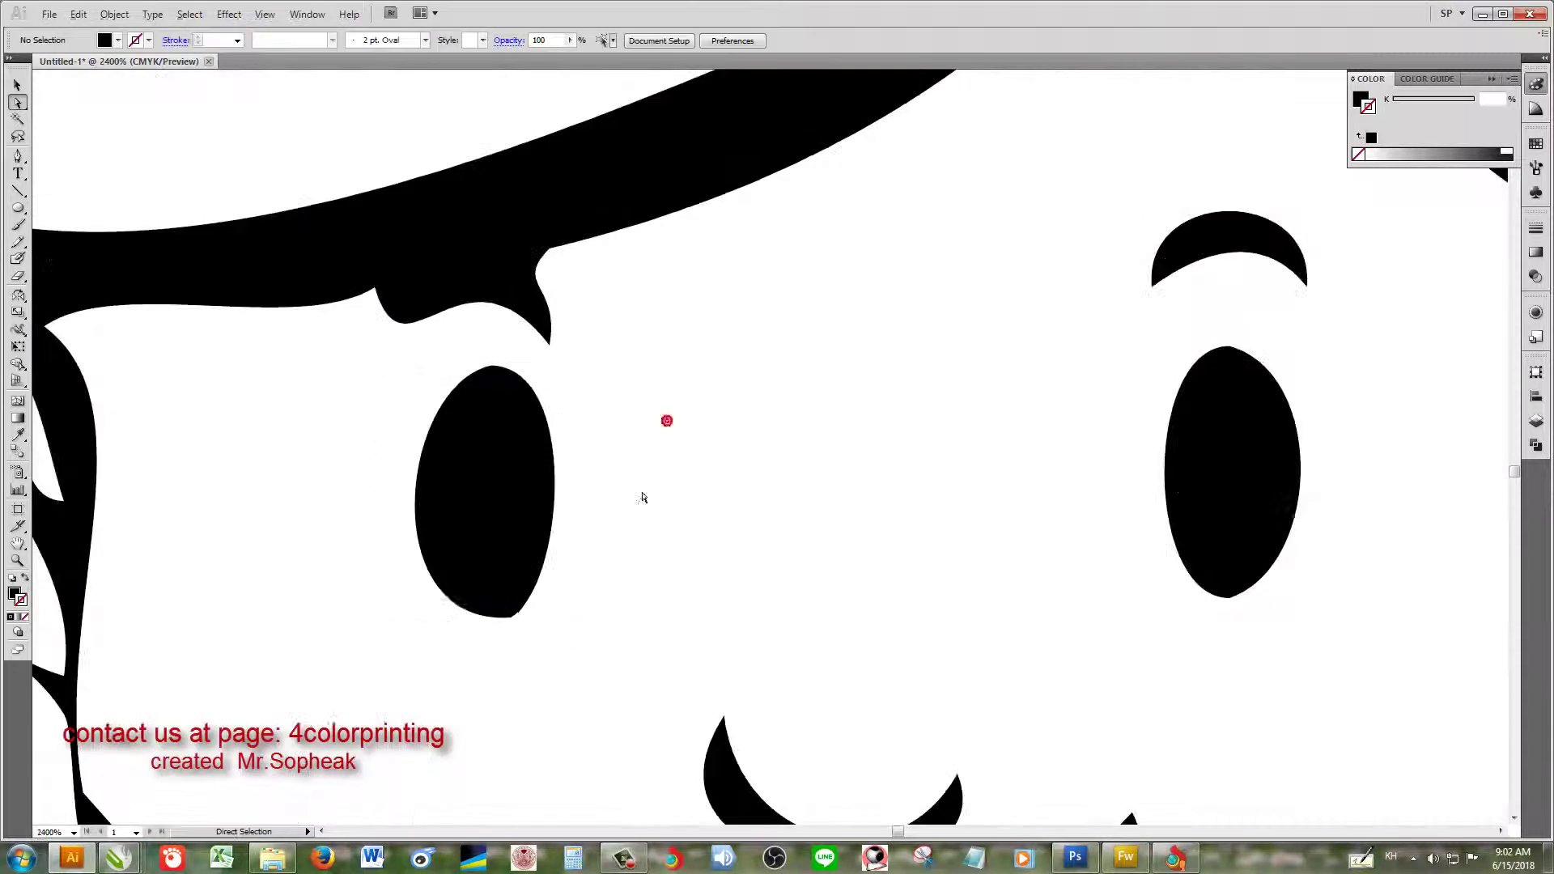
click(551, 535)
key(v)
key(ctrl+a)
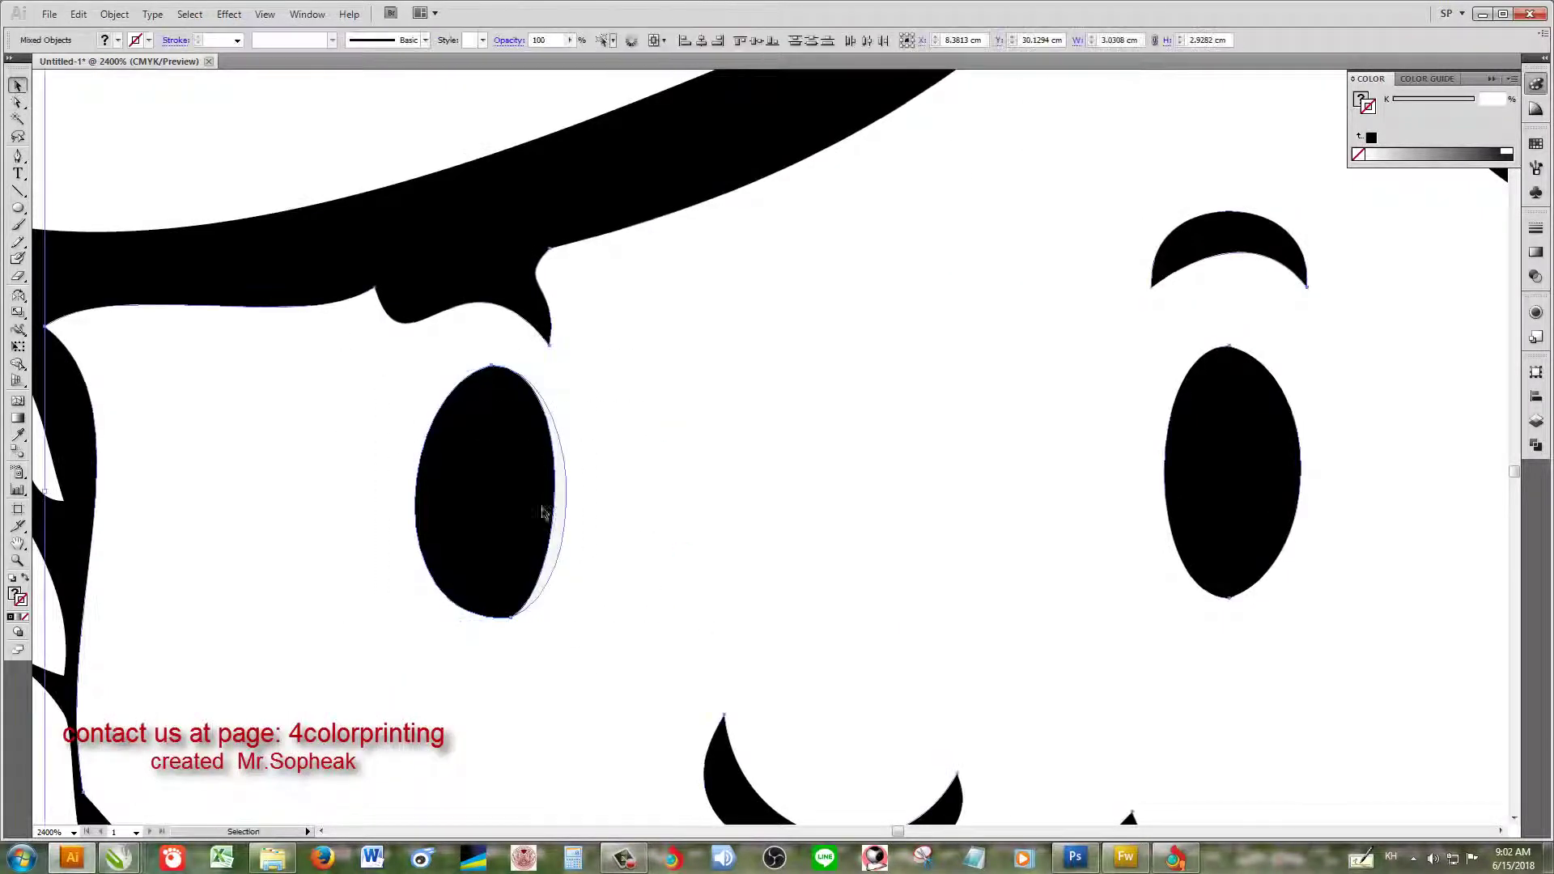
key(a)
click(563, 486)
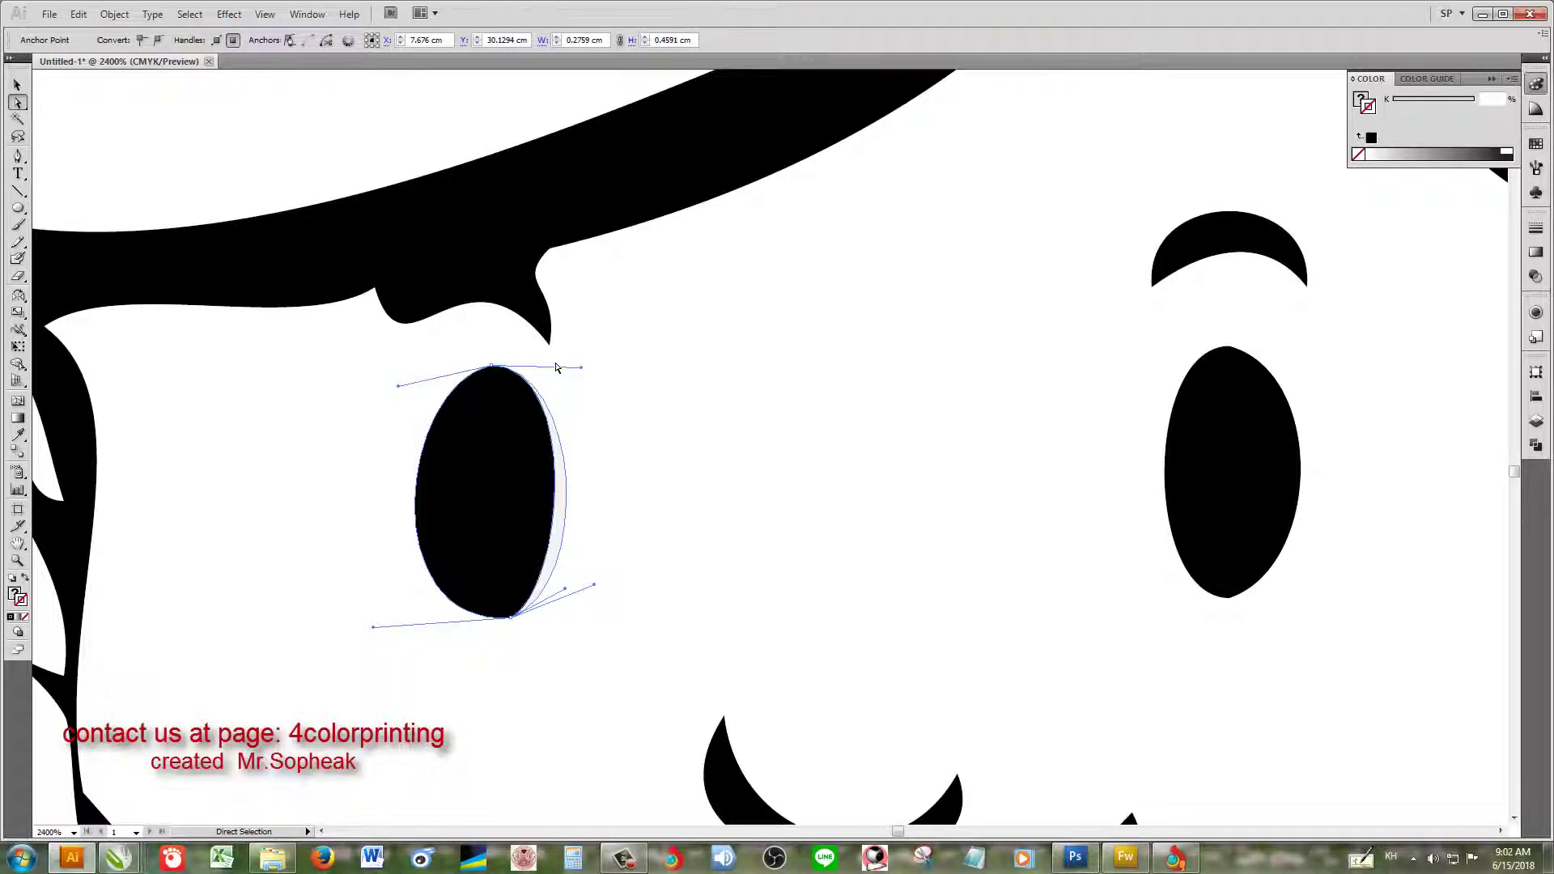
click(688, 368)
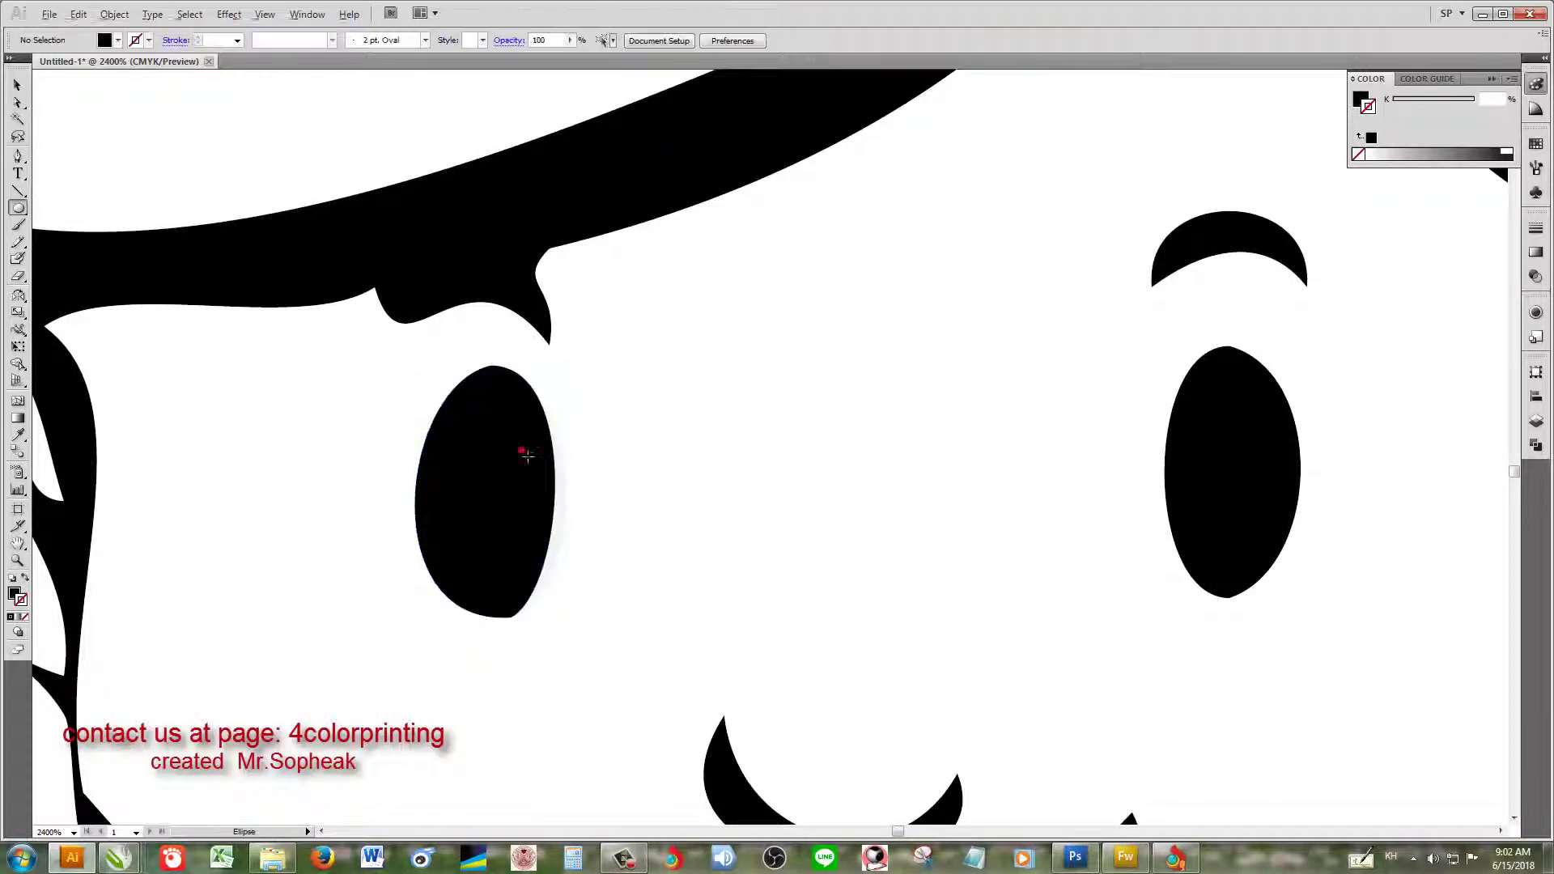
Step: Draw a small white-filled circle in the left eye and Alt-drag a copy into the right eye
drag(556, 491, 557, 491)
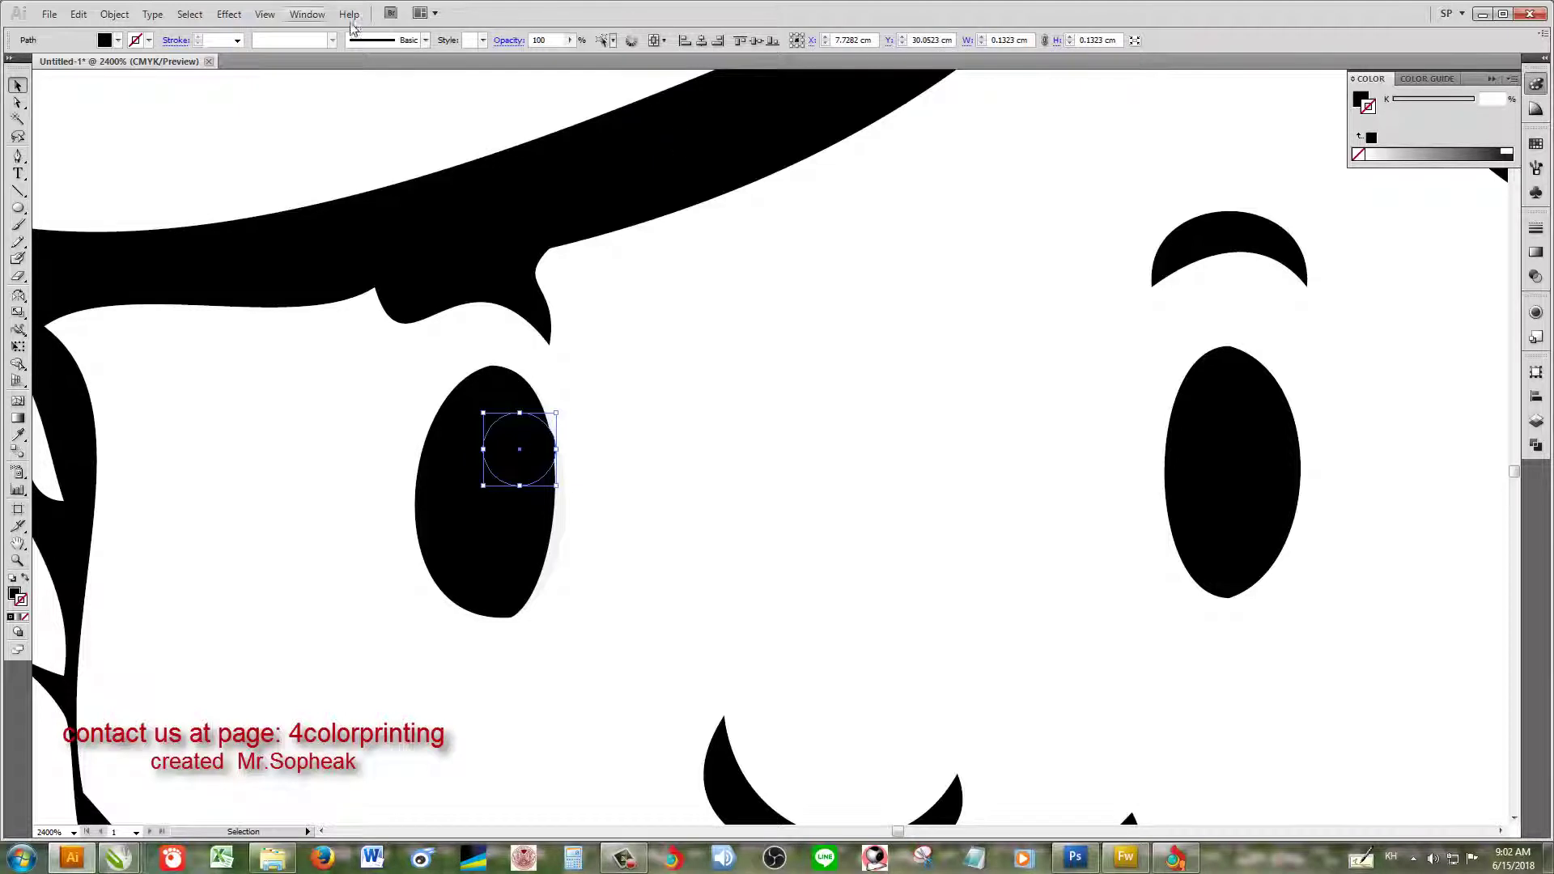
click(105, 40)
click(28, 56)
click(566, 448)
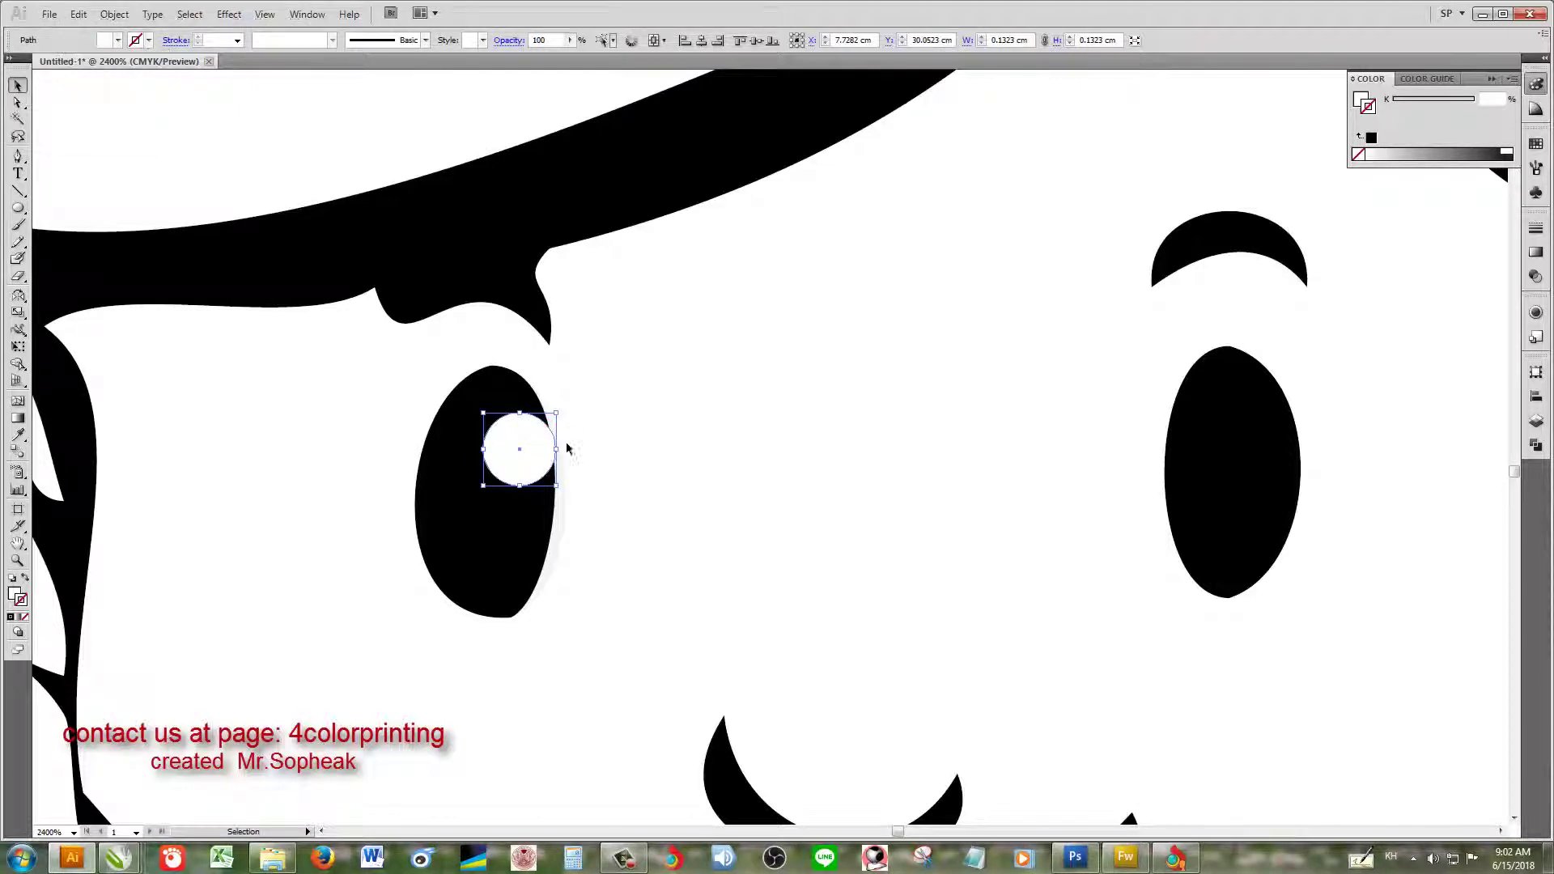
drag(534, 453, 1267, 434)
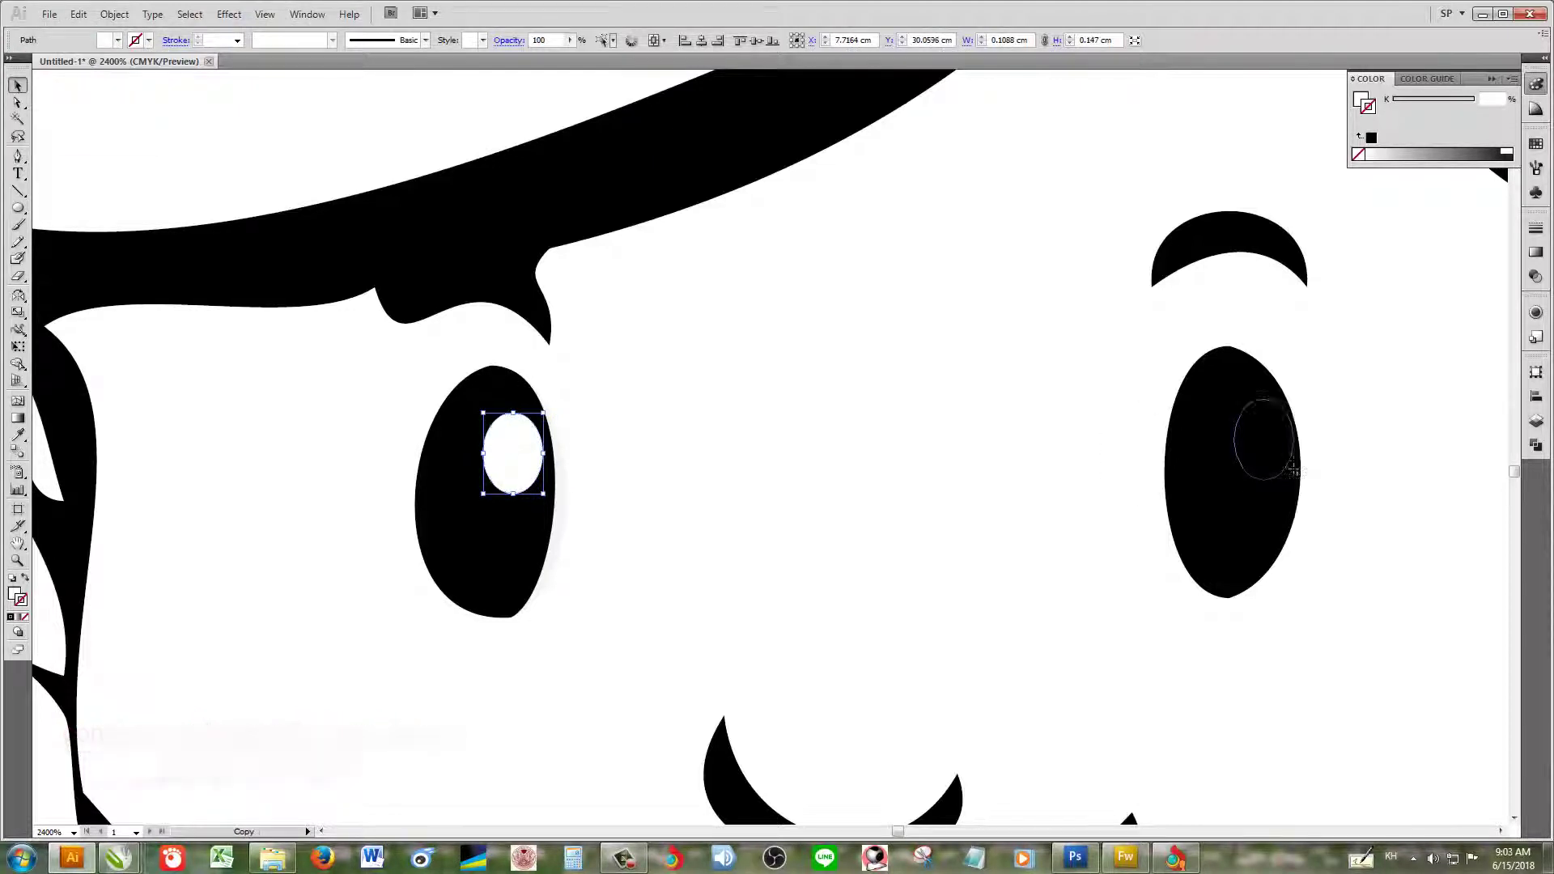
Step: Select and then deselect an anchor on the bride's hair while zooming in
scroll(1249, 439, down, 2)
scroll(1249, 439, down, 5)
scroll(839, 555, up, 2)
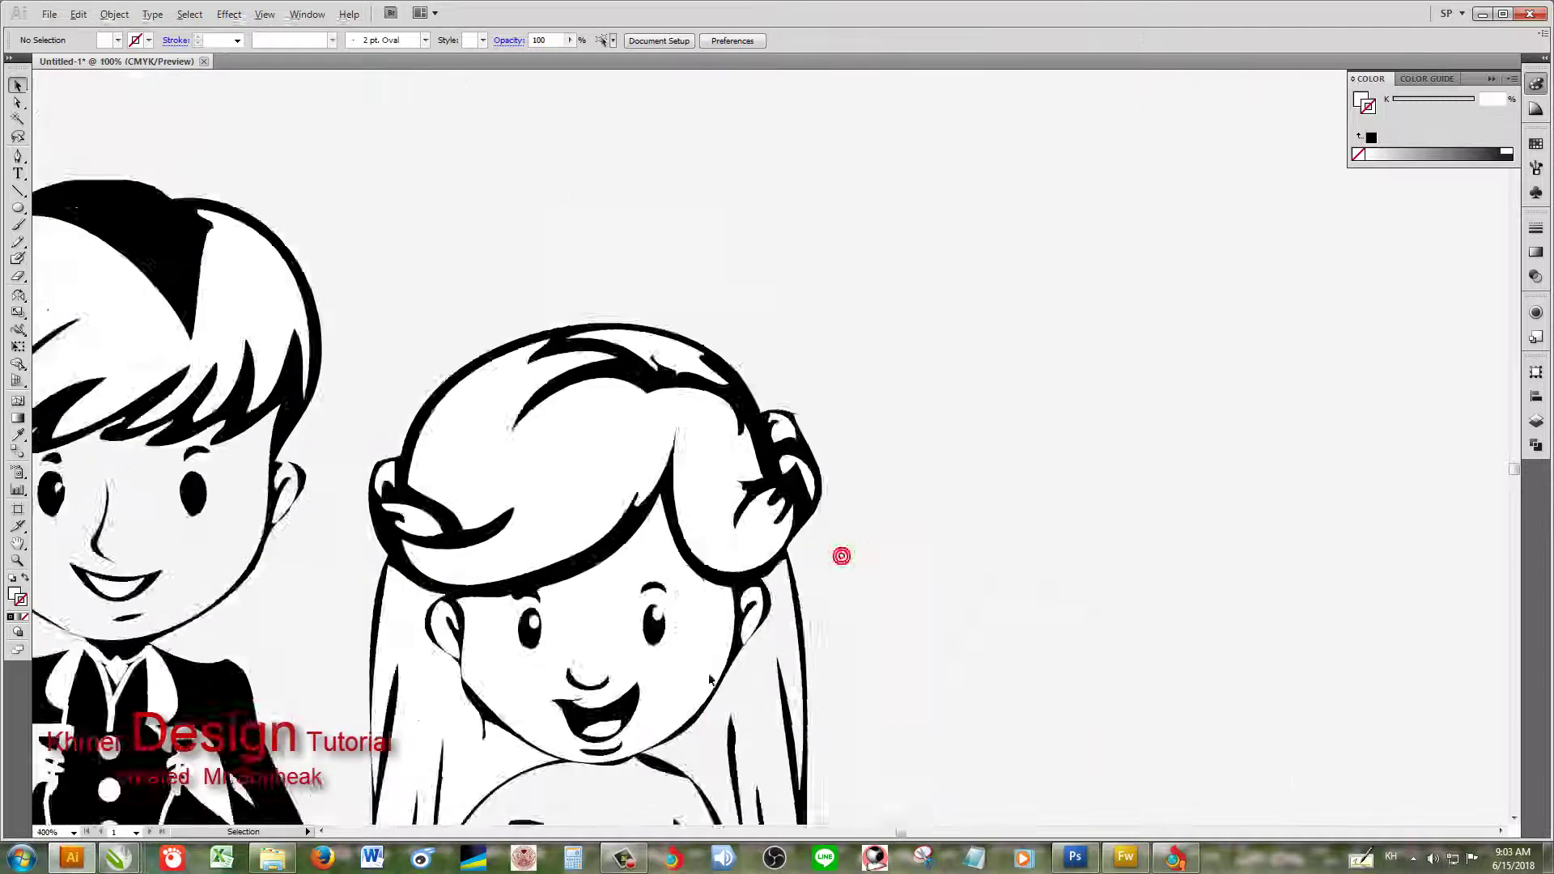
scroll(840, 555, up, 4)
key(a)
drag(583, 430, 784, 510)
click(798, 479)
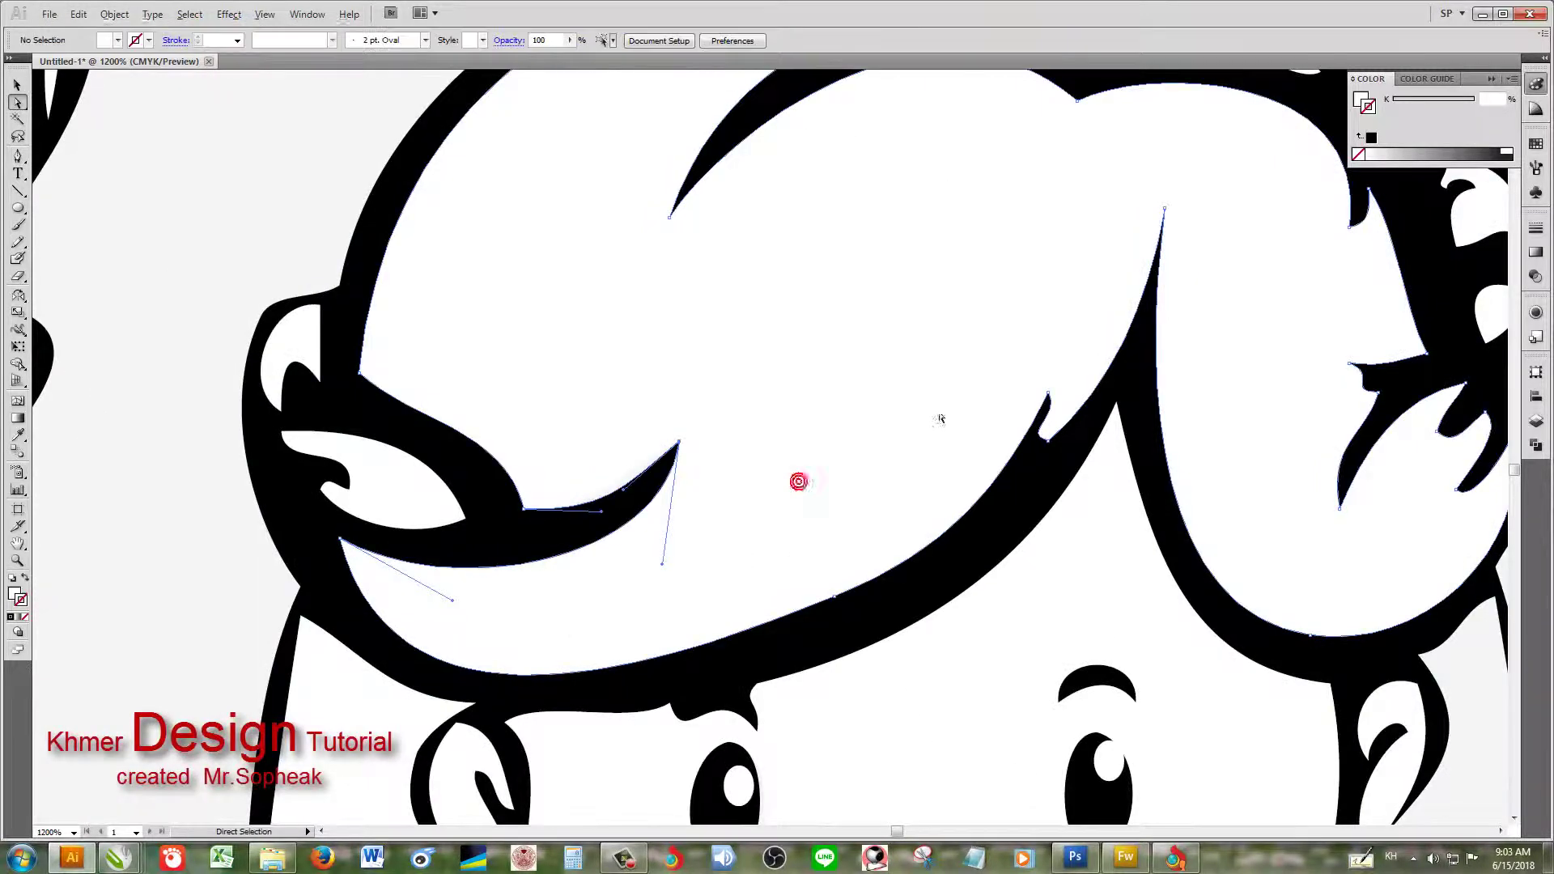
scroll(909, 598, down, 3)
scroll(490, 615, down, 2)
scroll(622, 645, up, 5)
scroll(621, 645, down, 4)
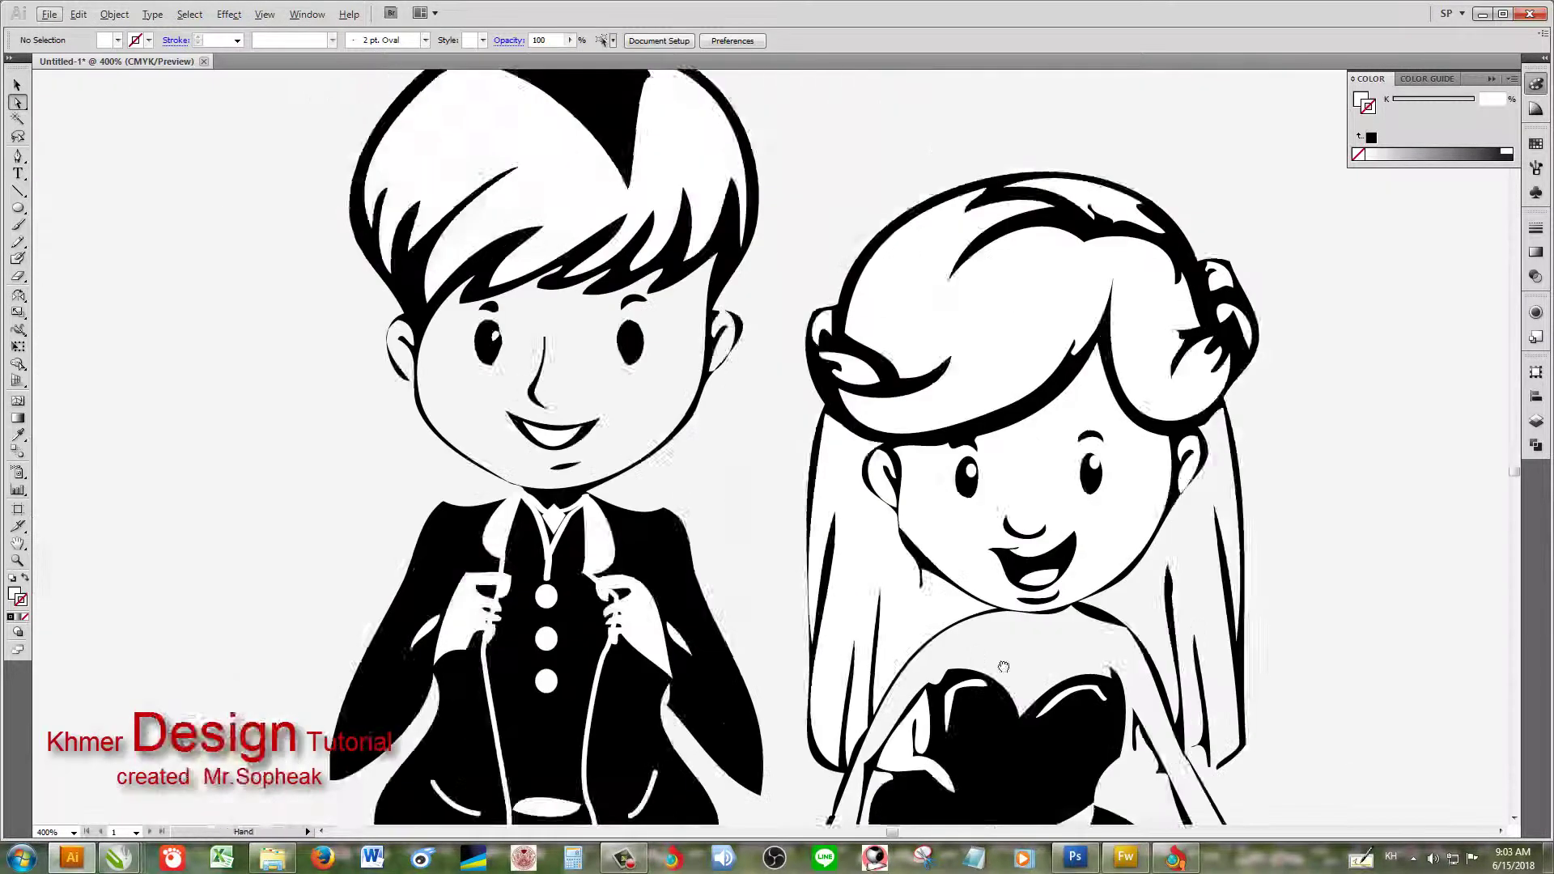
scroll(622, 645, up, 1)
scroll(697, 536, down, 2)
scroll(698, 536, up, 6)
Step: Raise the top anchor and adjust the curve of a thin underskirt fold line
click(698, 538)
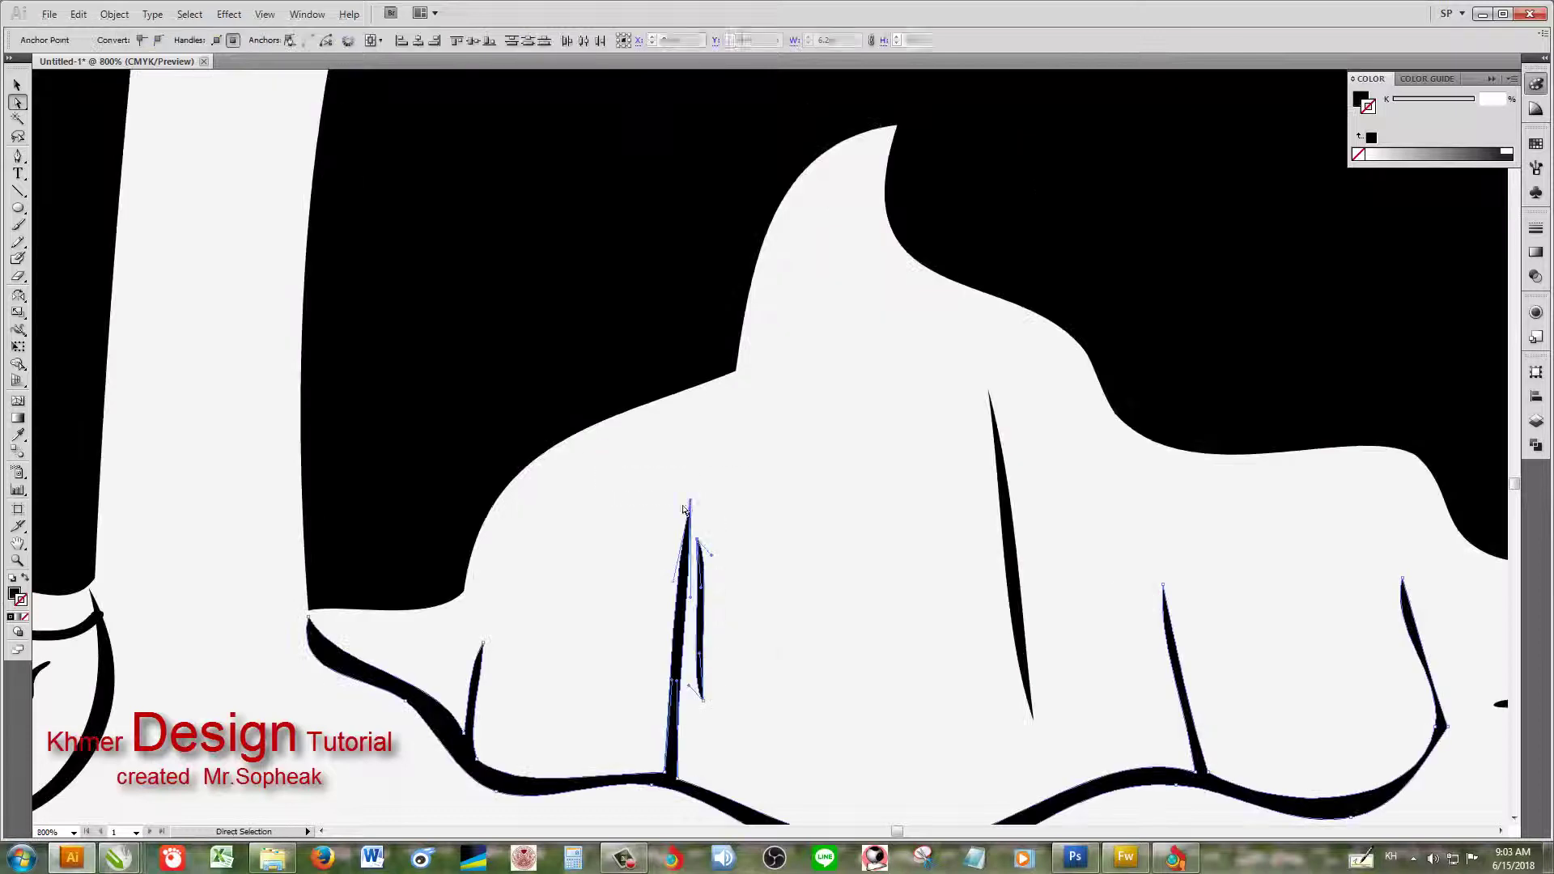
drag(690, 500, 709, 436)
drag(704, 697, 753, 726)
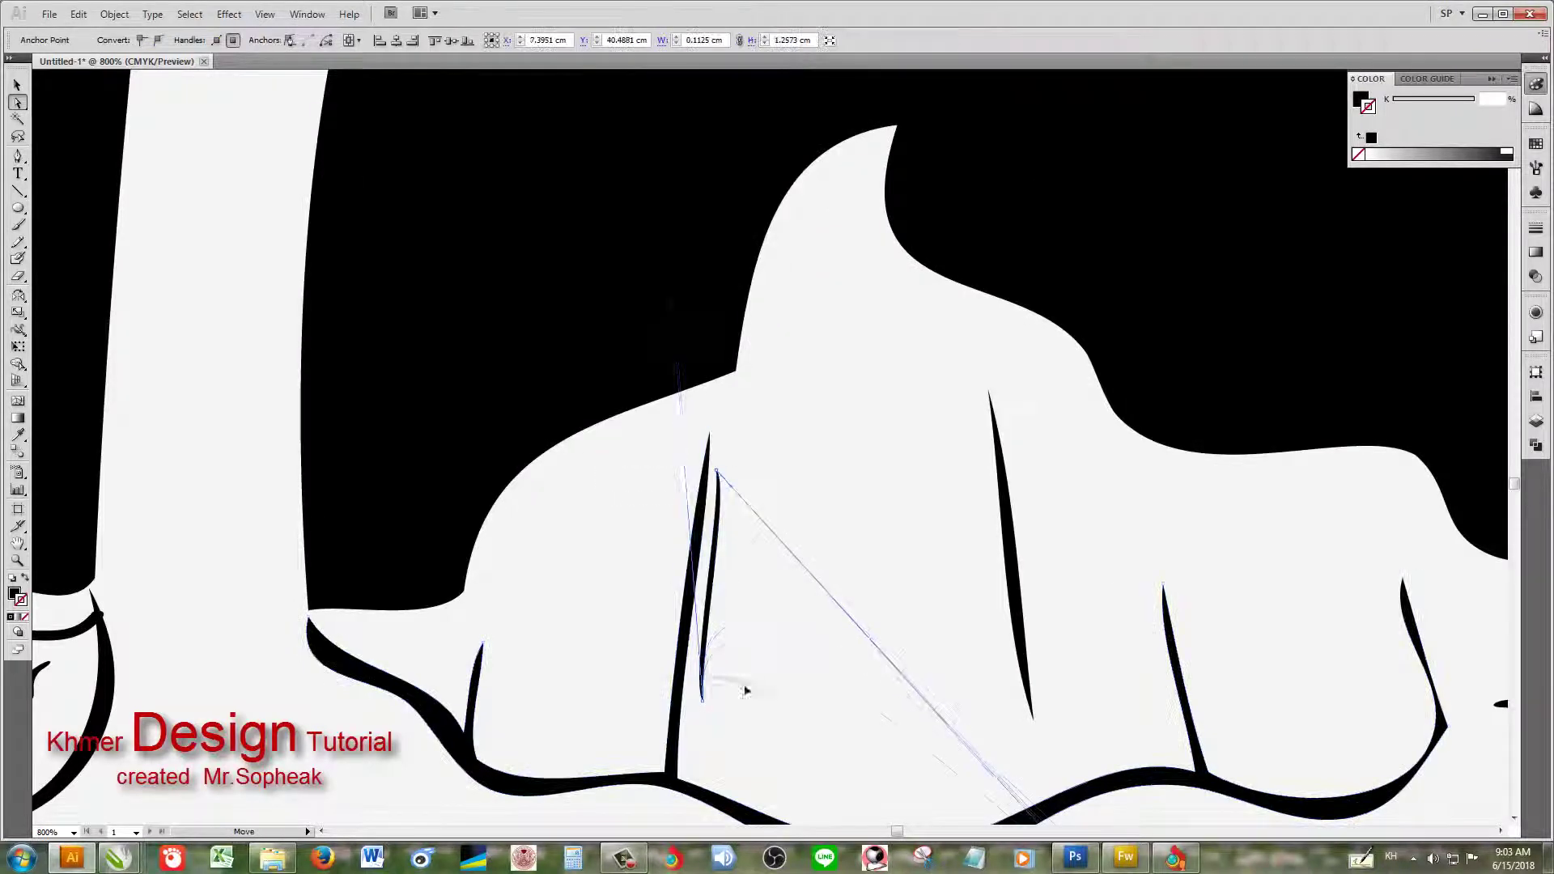
scroll(1006, 712, down, 3)
scroll(1016, 628, down, 1)
scroll(825, 324, up, 3)
scroll(802, 349, up, 1)
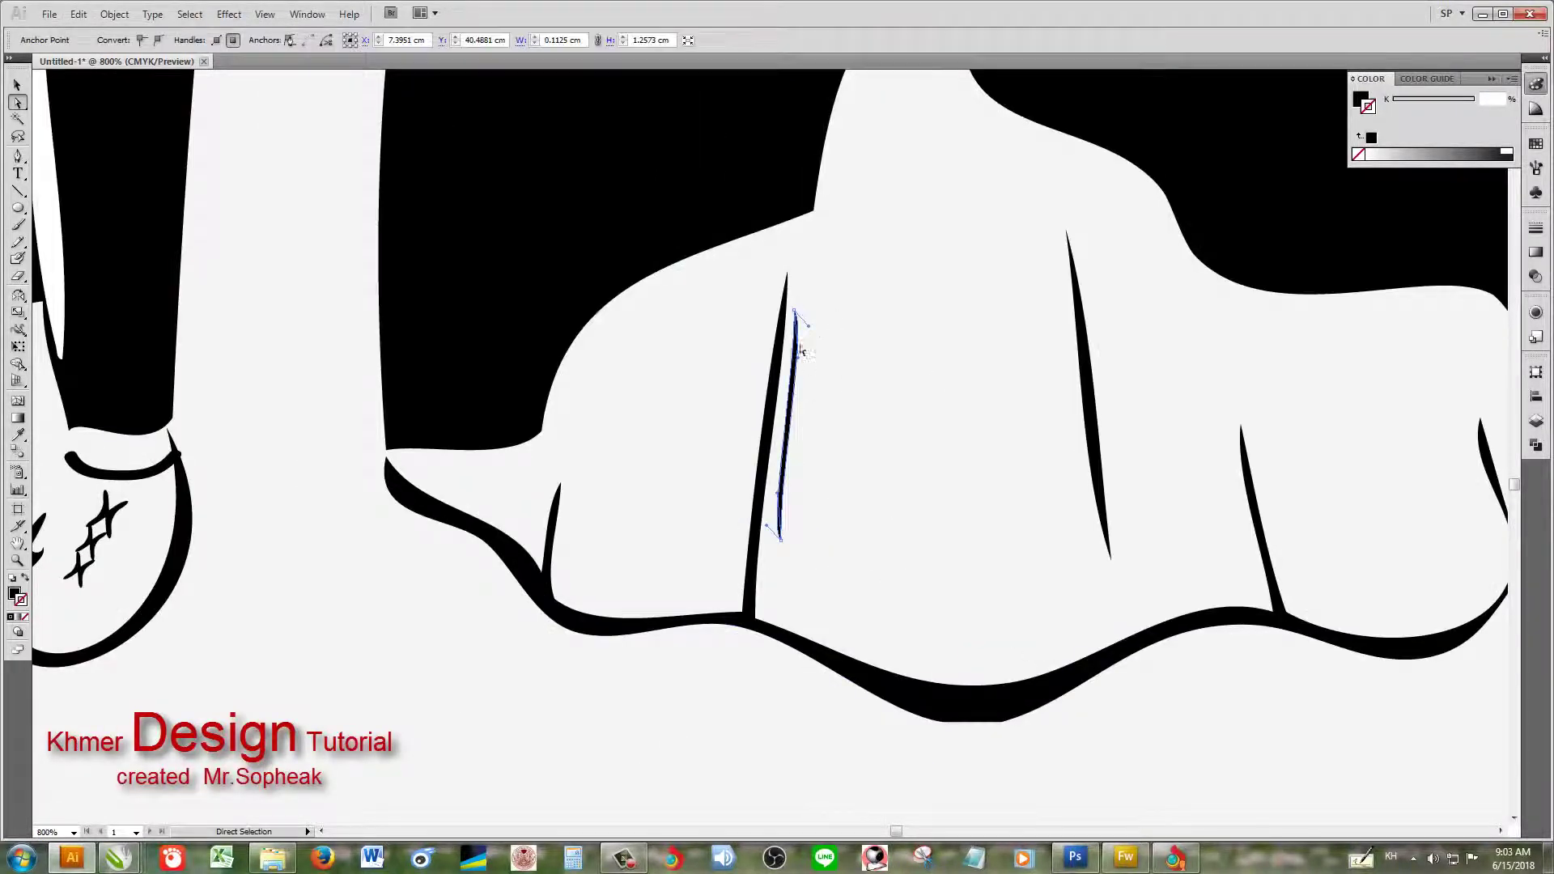
scroll(891, 382, down, 2)
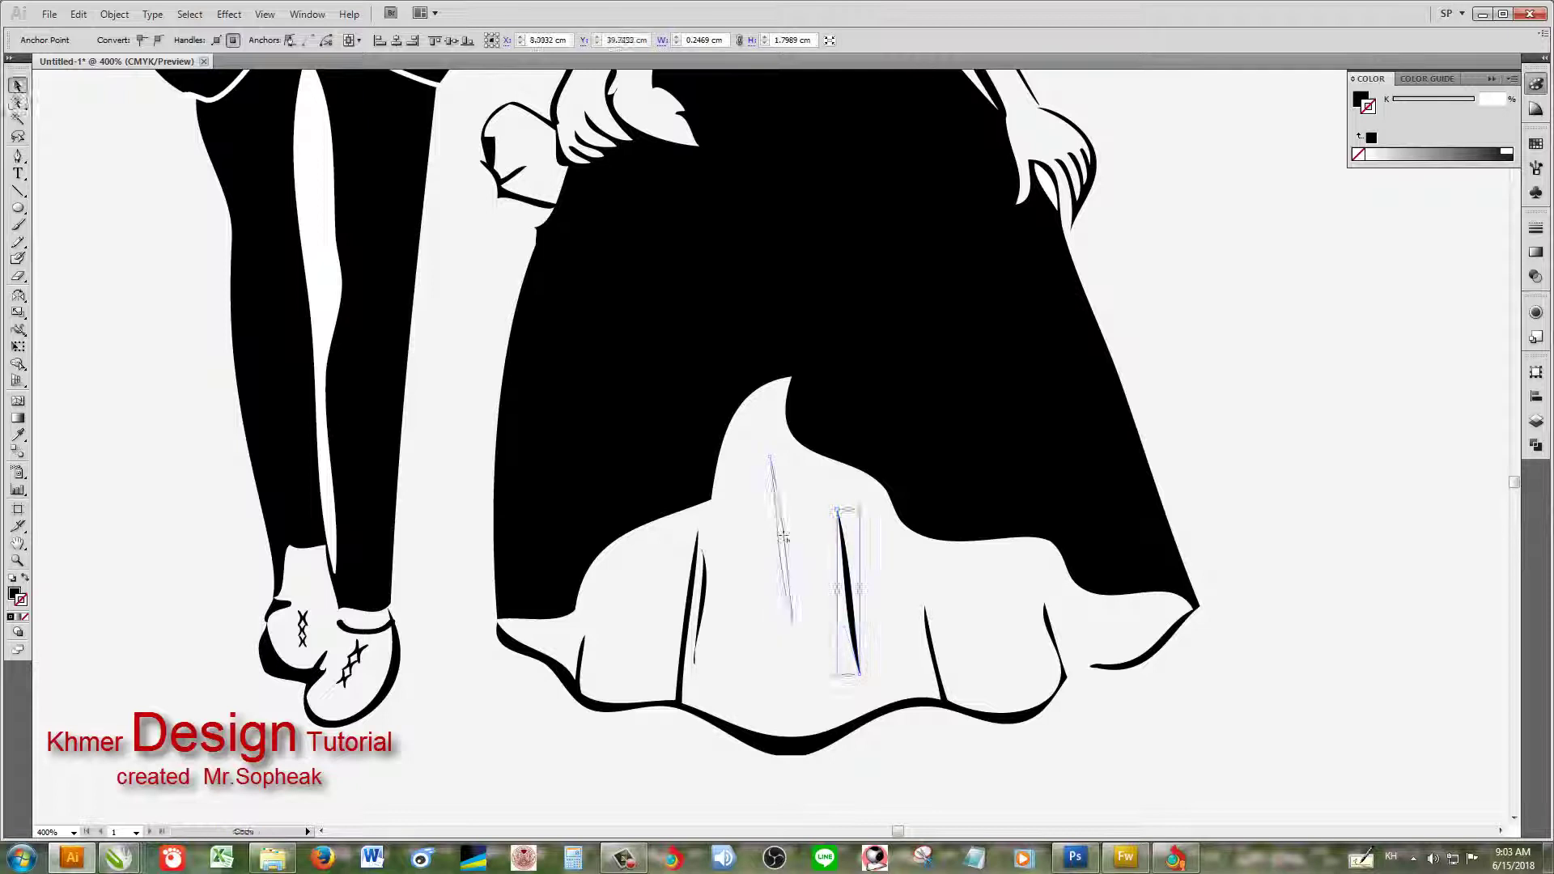
drag(790, 637, 769, 605)
click(818, 687)
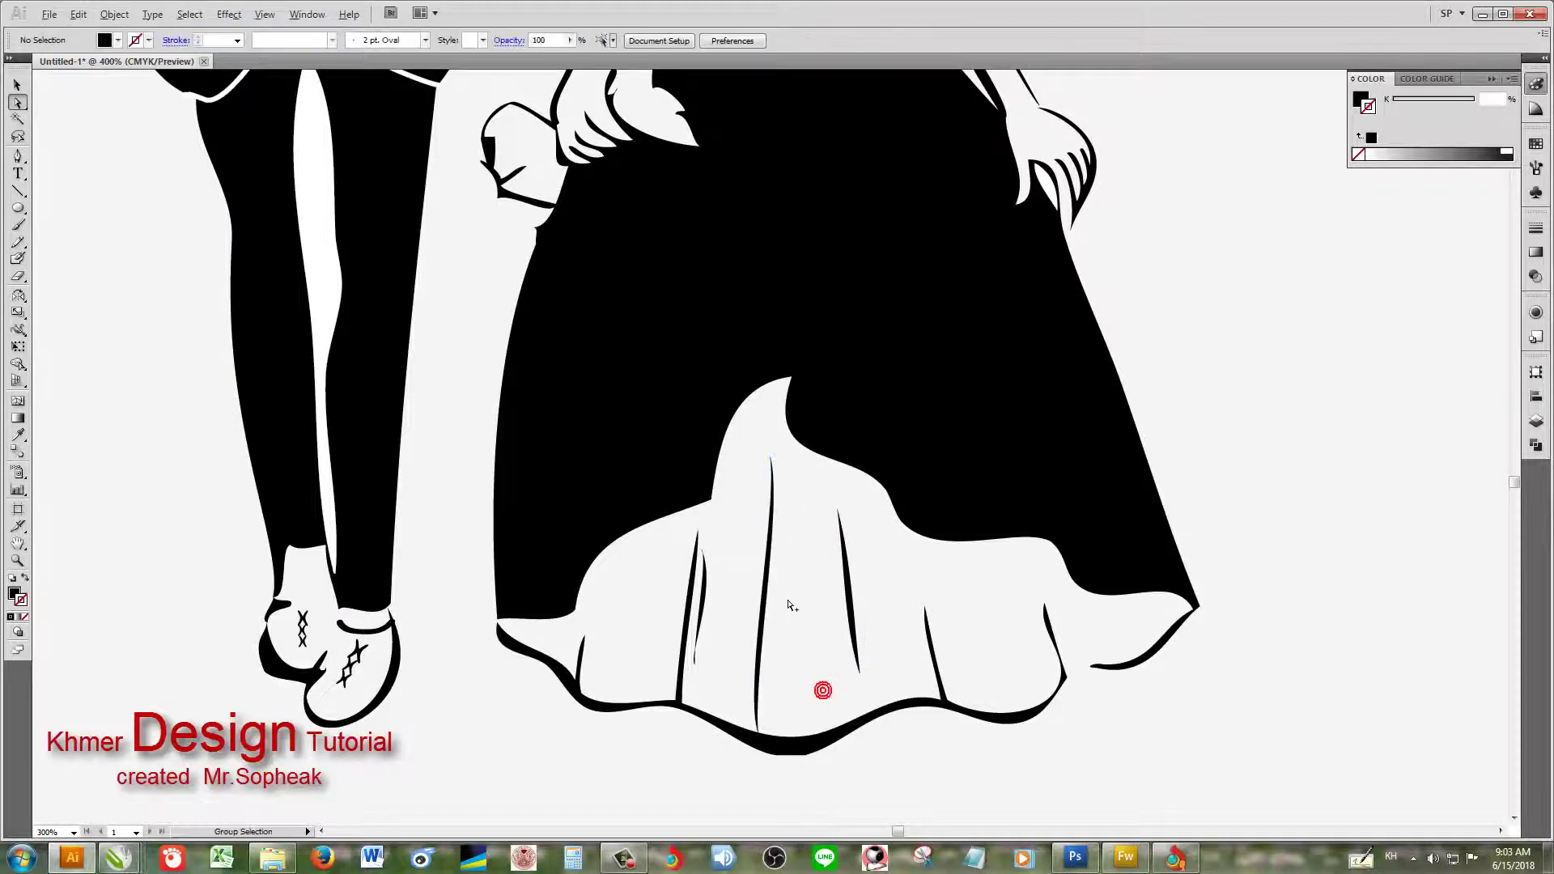
scroll(819, 687, down, 4)
Step: Move the couple group onto the left side of the artboard
scroll(807, 379, down, 1)
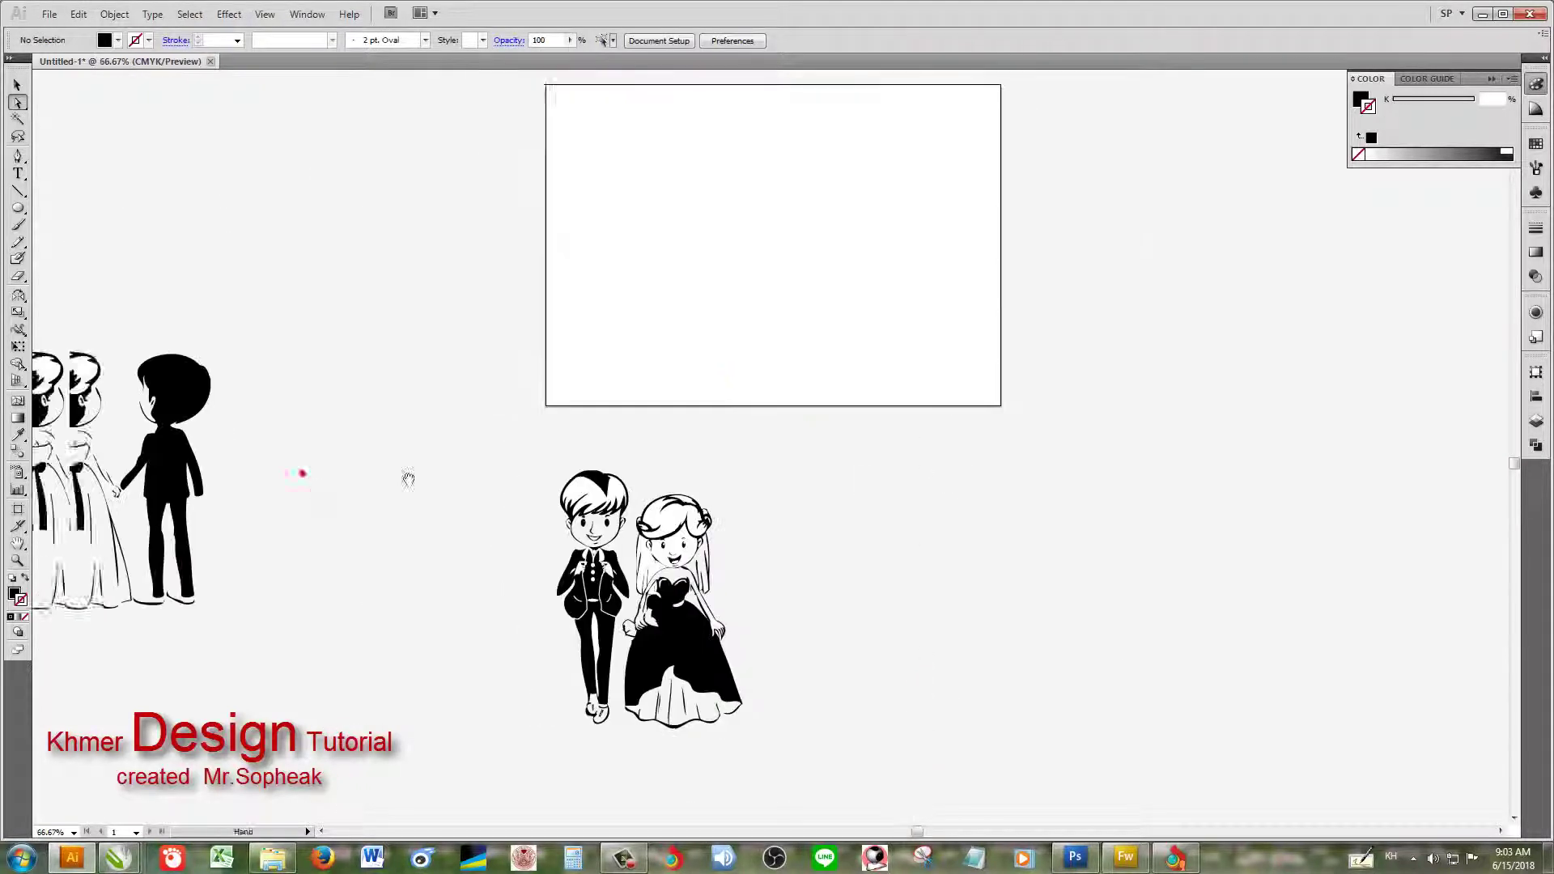
scroll(590, 464, up, 2)
scroll(589, 464, up, 4)
drag(451, 362, 589, 464)
scroll(589, 464, down, 3)
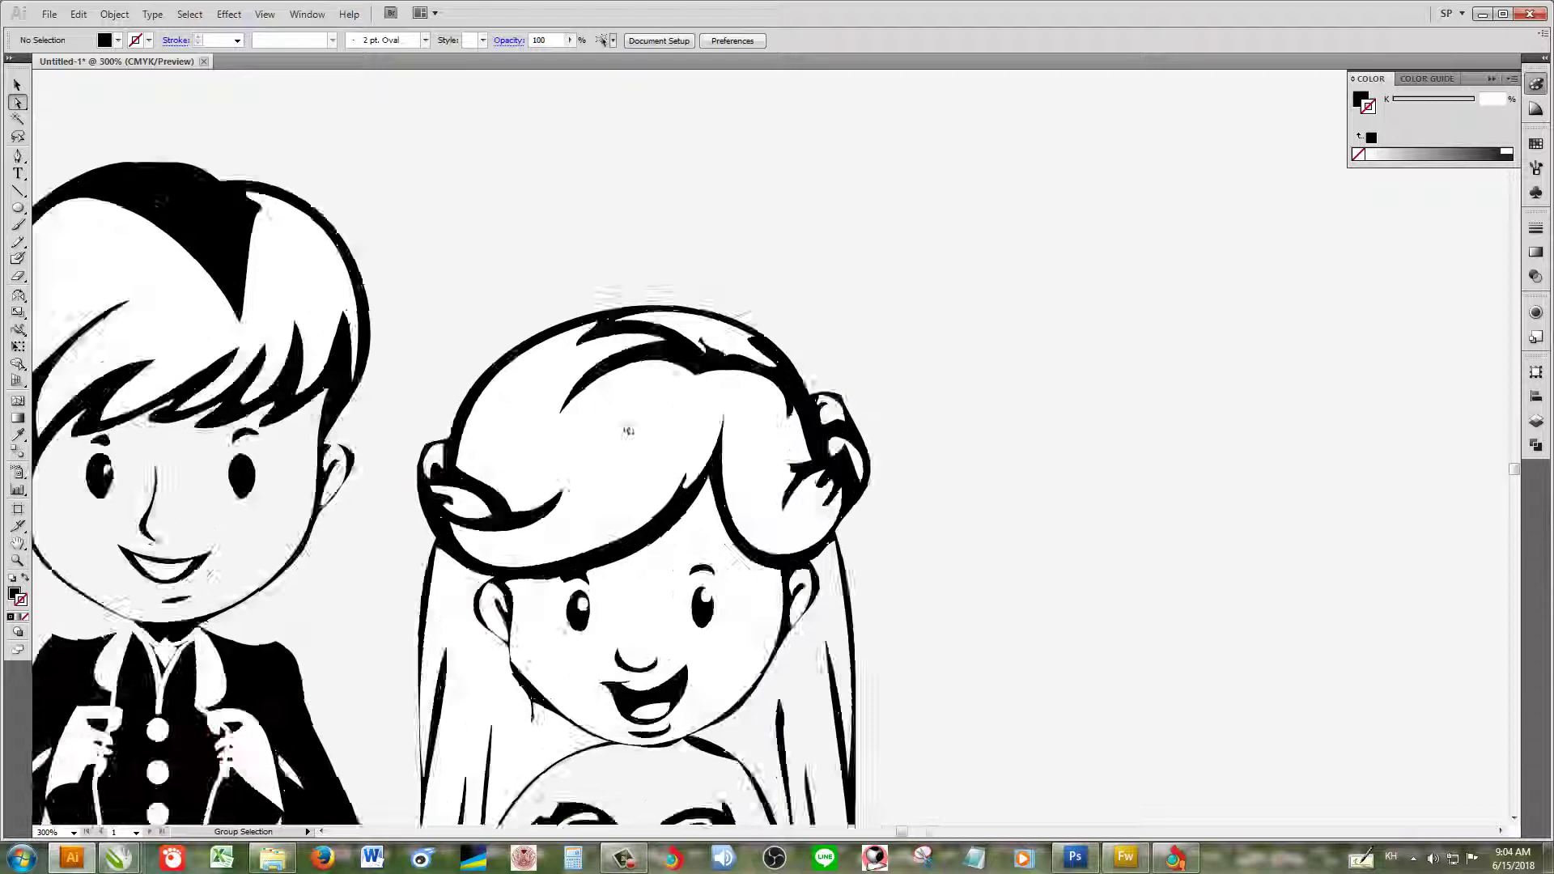
scroll(624, 426, down, 2)
scroll(642, 769, down, 2)
click(562, 609)
drag(562, 609, 556, 328)
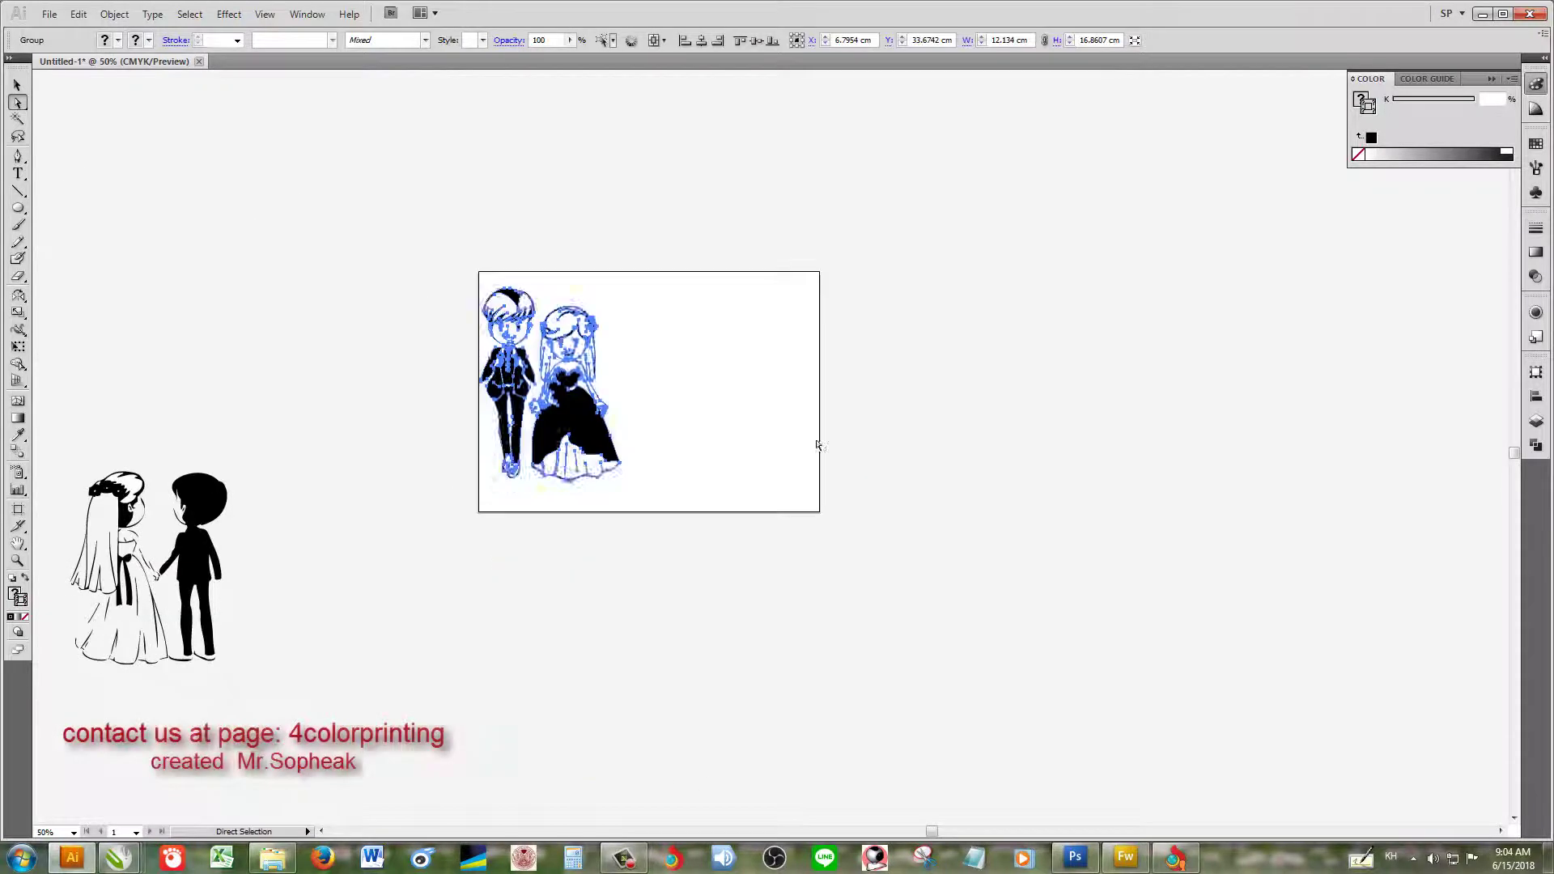
Step: Alt-drag a duplicate couple to the right and ungroup it
scroll(386, 340, up, 4)
scroll(250, 469, down, 3)
scroll(578, 602, down, 1)
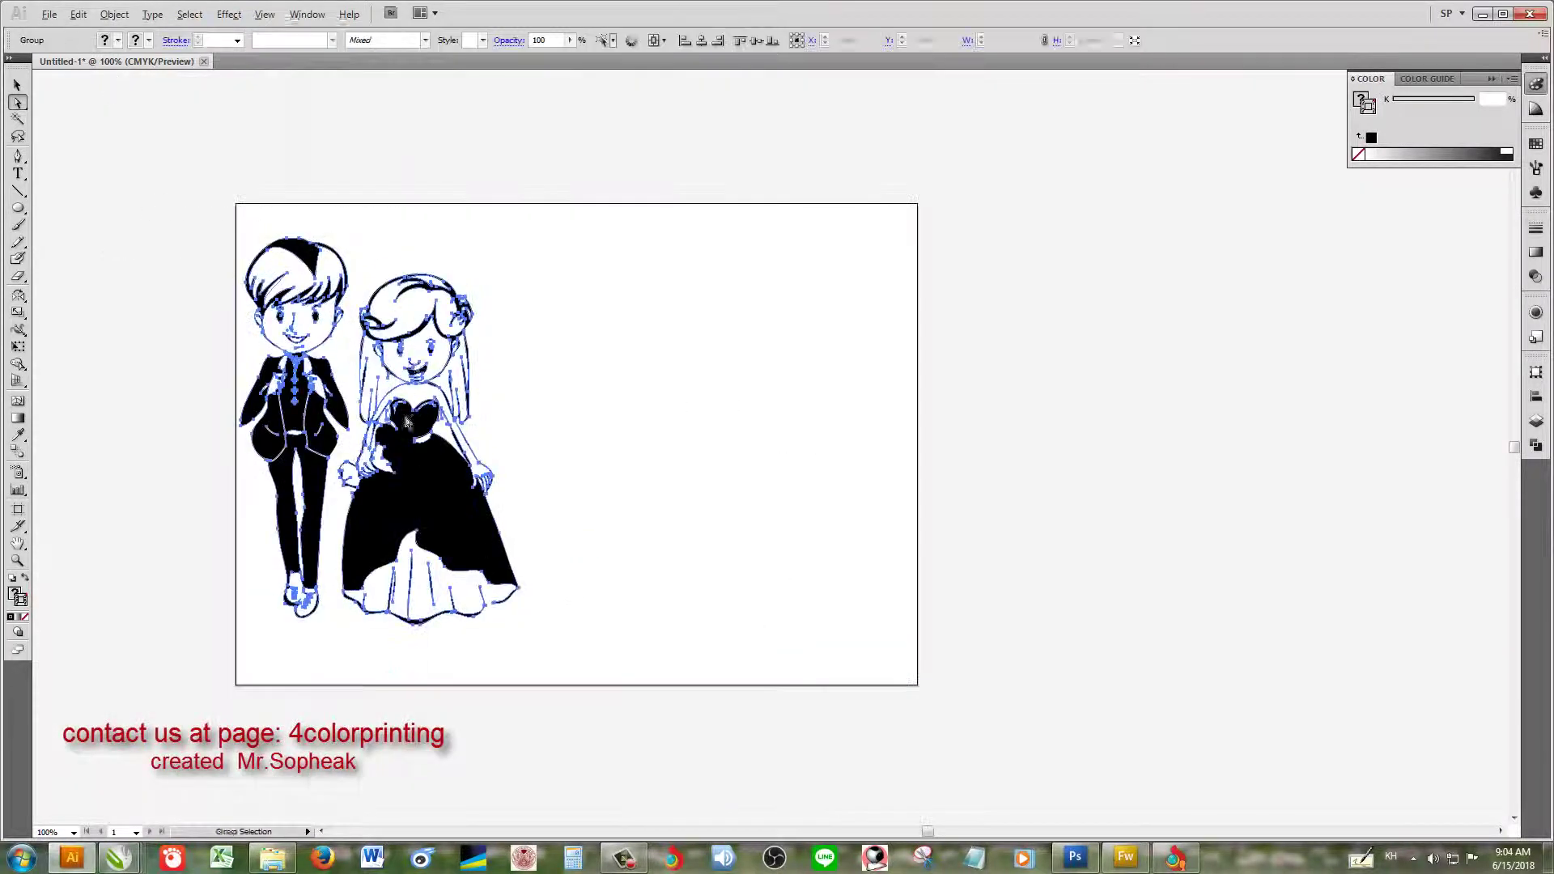
drag(433, 604, 767, 612)
click(671, 698)
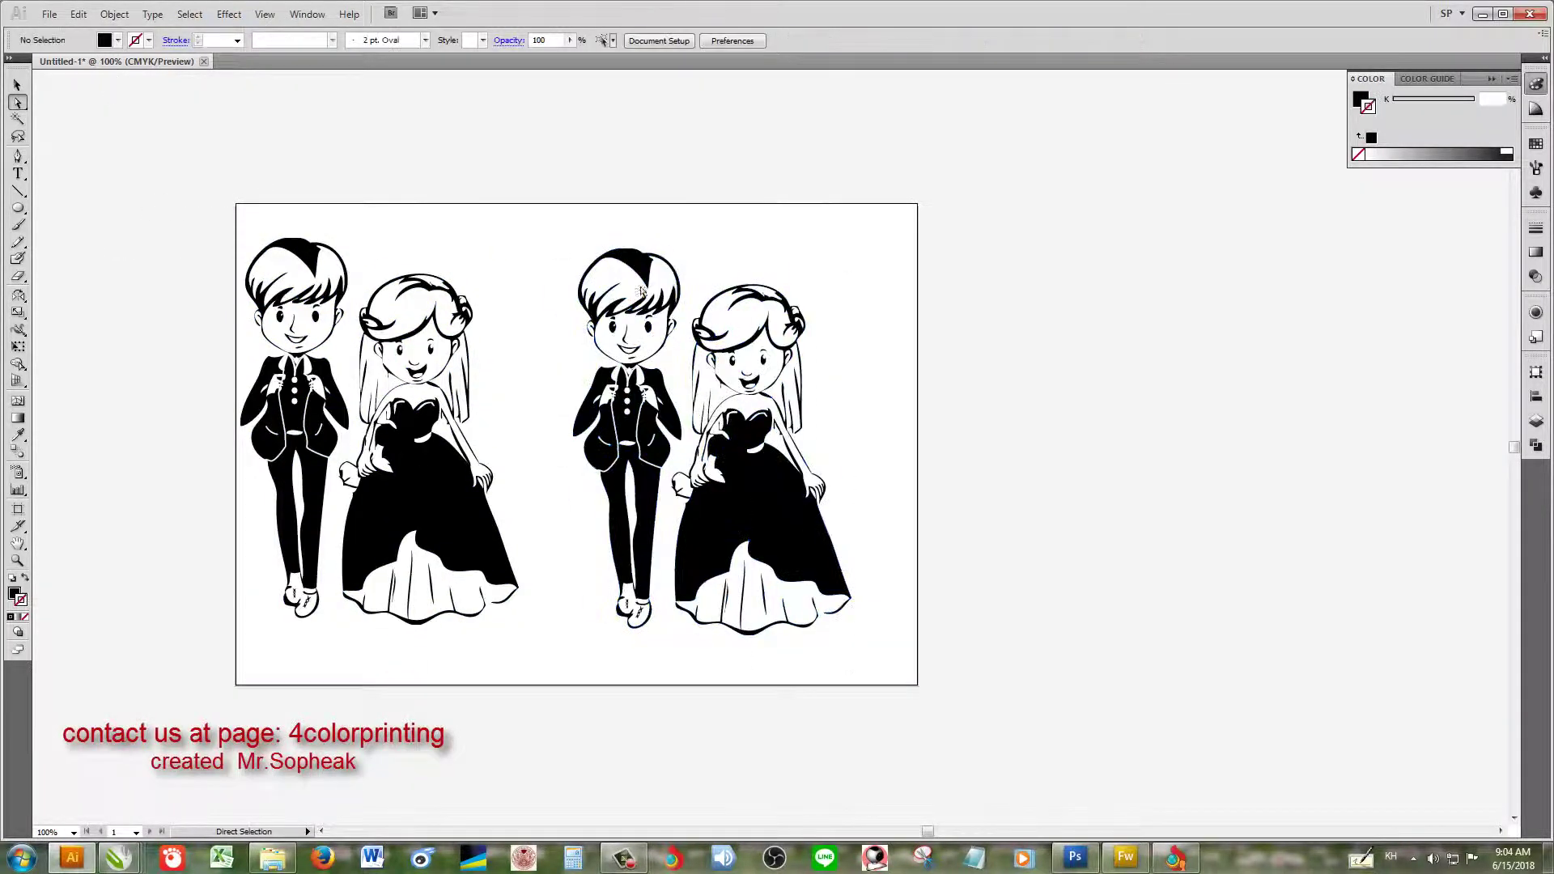
right_click(681, 317)
click(741, 420)
Step: Lasso the duplicate groom on his own, test-move him, and undo the move
drag(531, 208, 685, 685)
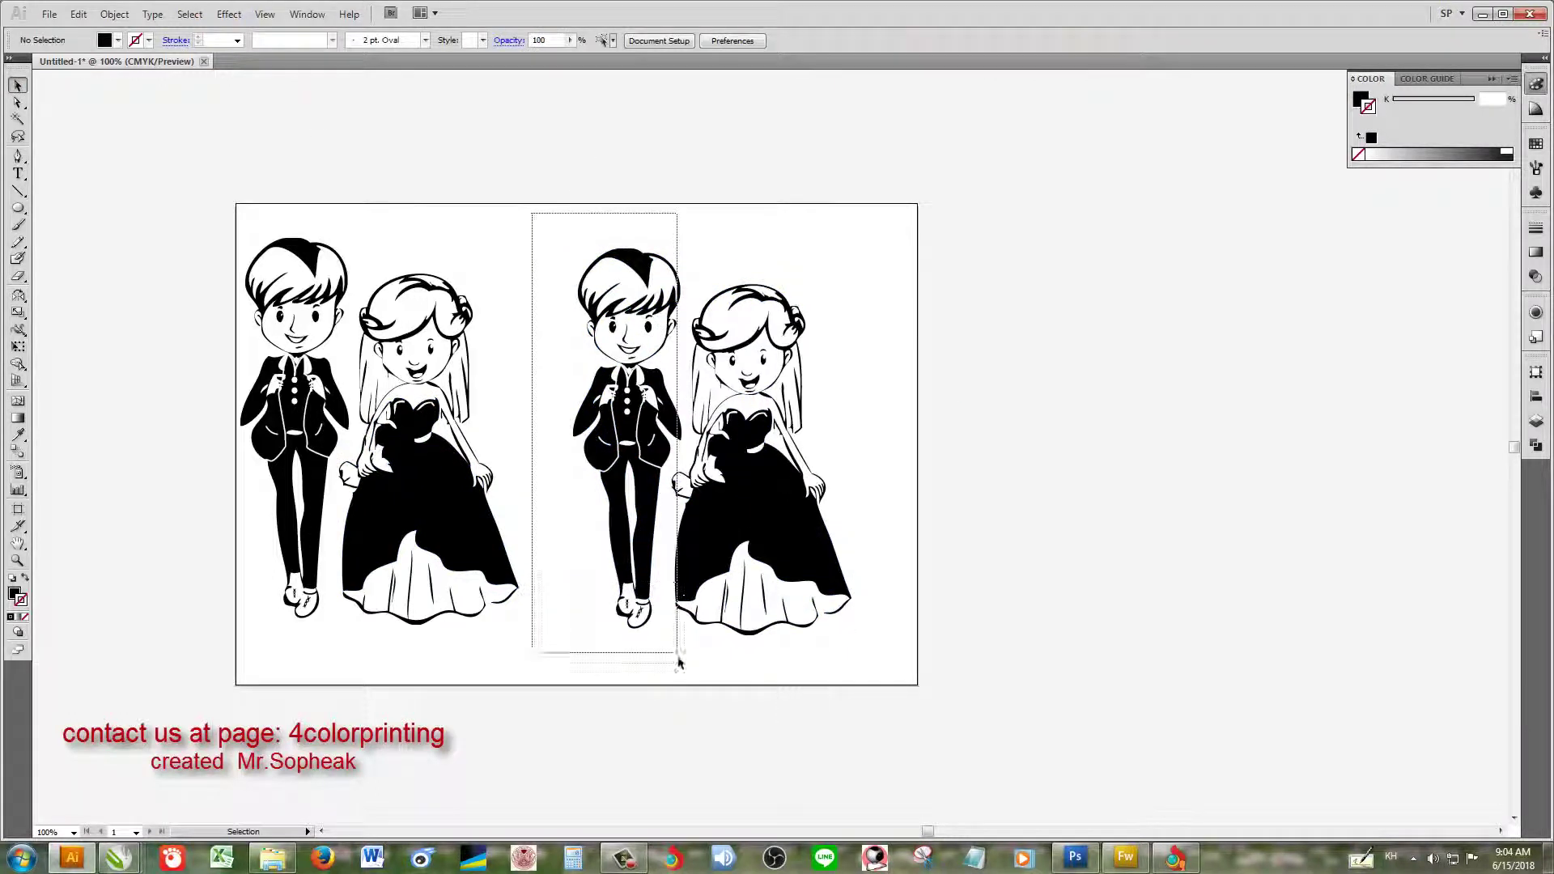
mouse_move(544, 308)
mouse_down()
mouse_move(597, 658)
mouse_move(662, 627)
mouse_up()
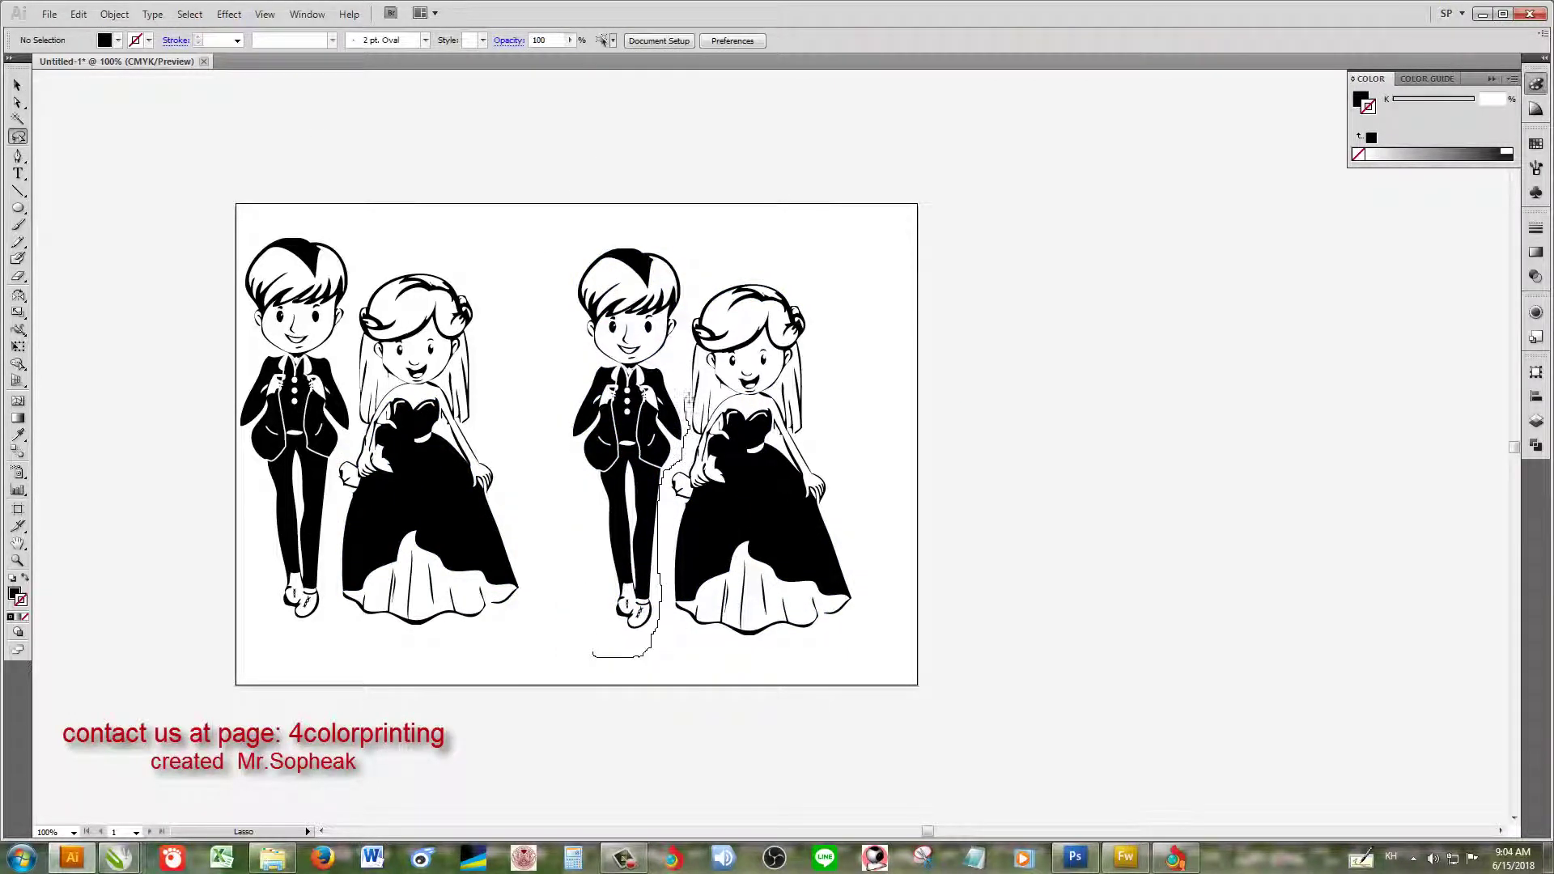
drag(609, 641, 598, 654)
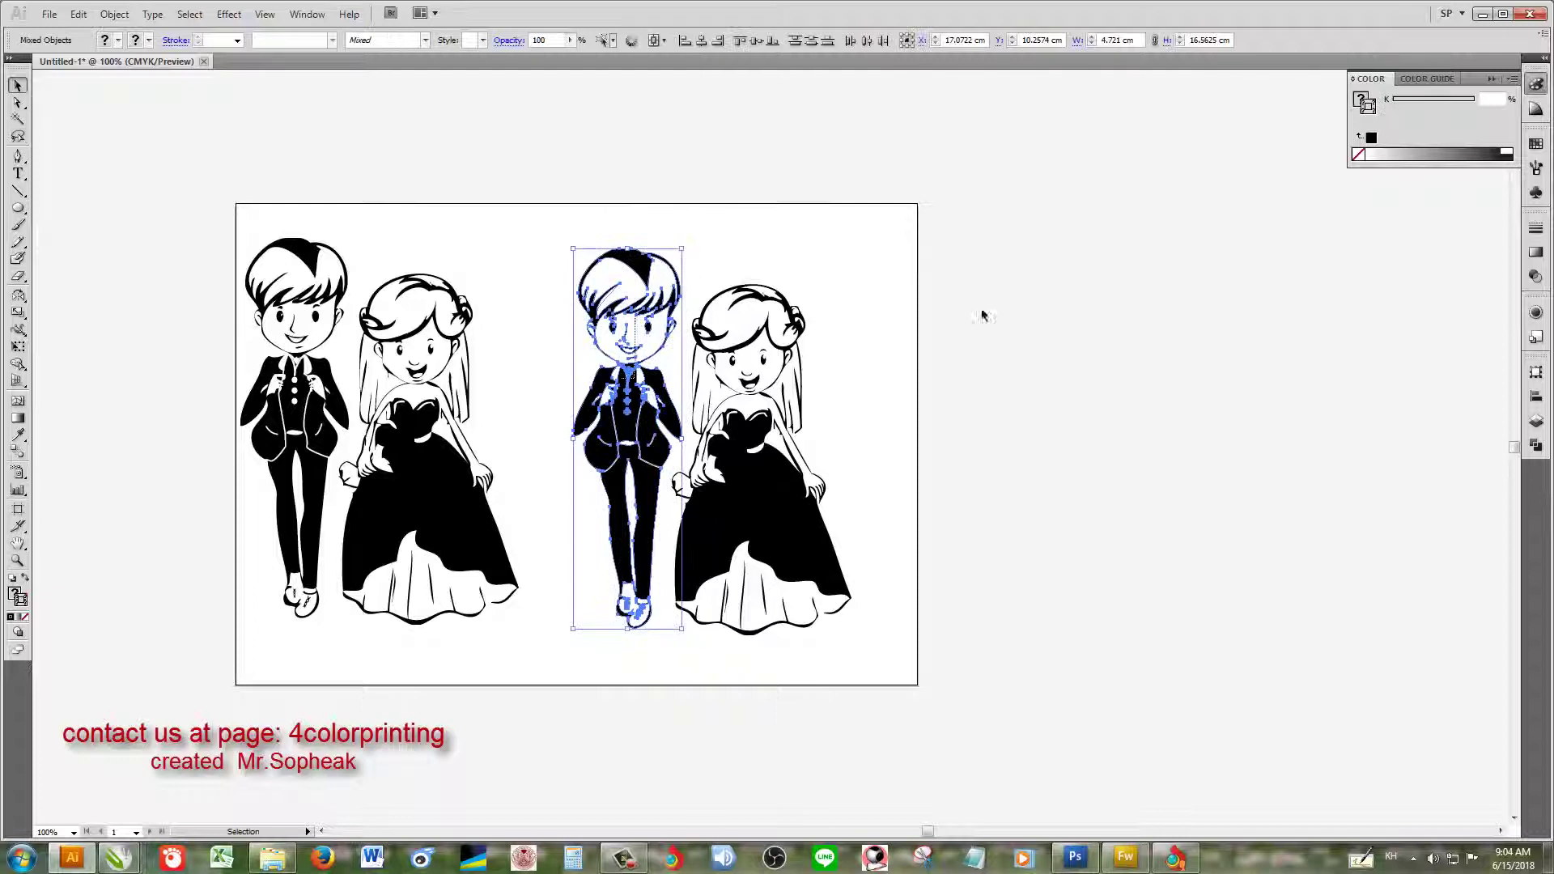
drag(617, 328, 1117, 253)
key(ctrl+z)
shift+click(822, 340)
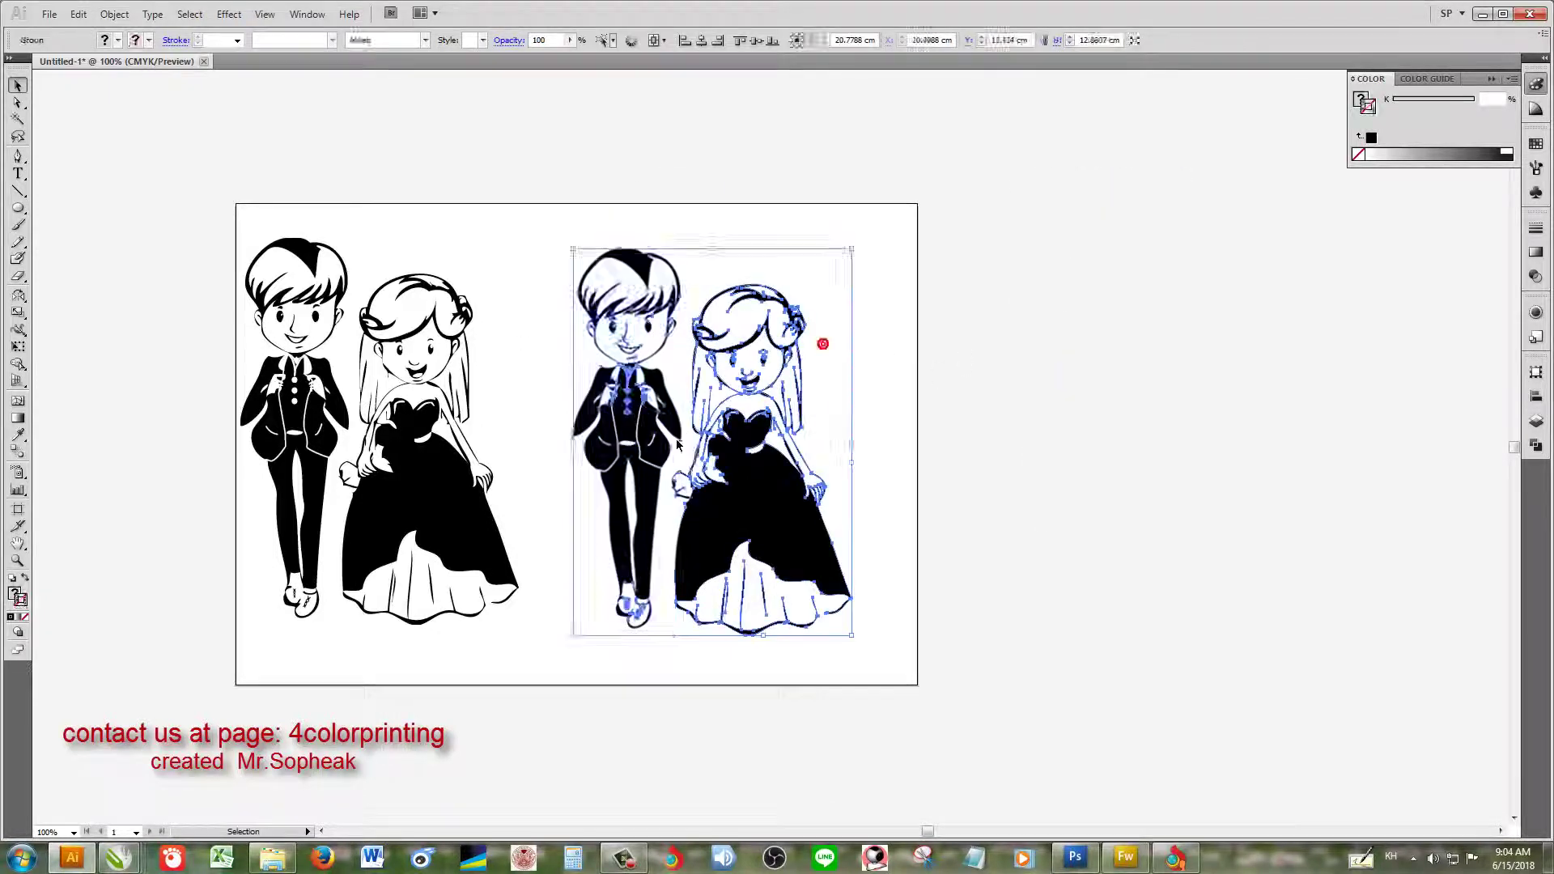
click(953, 506)
Step: Draw a closed wavy white bouquet outline with the Pencil over the right-hand bride's hands
drag(952, 637, 930, 648)
scroll(728, 485, up, 5)
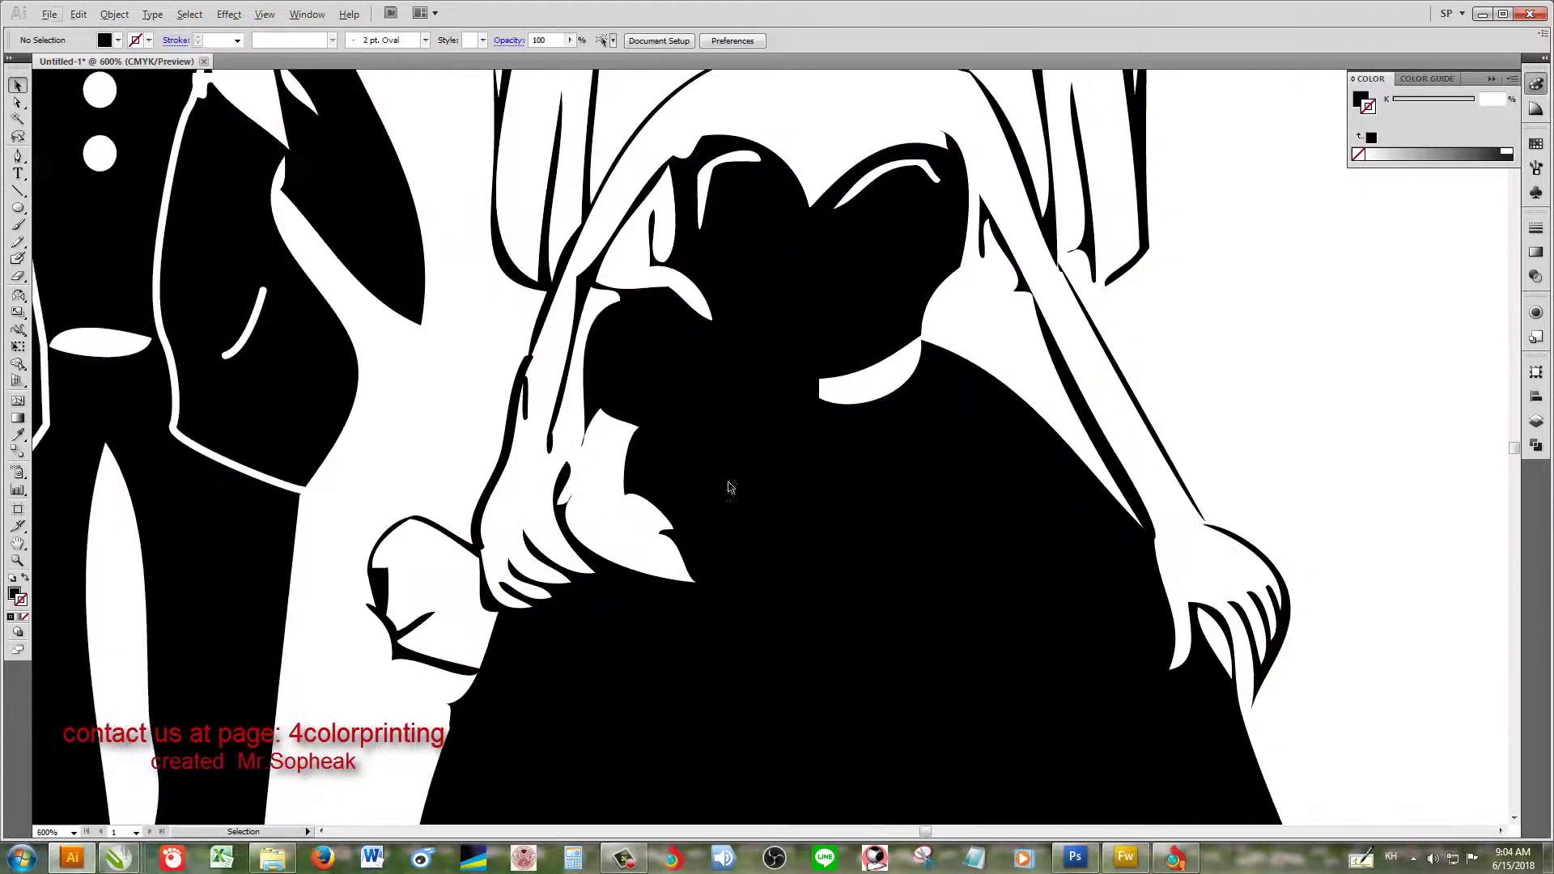
scroll(647, 413, up, 2)
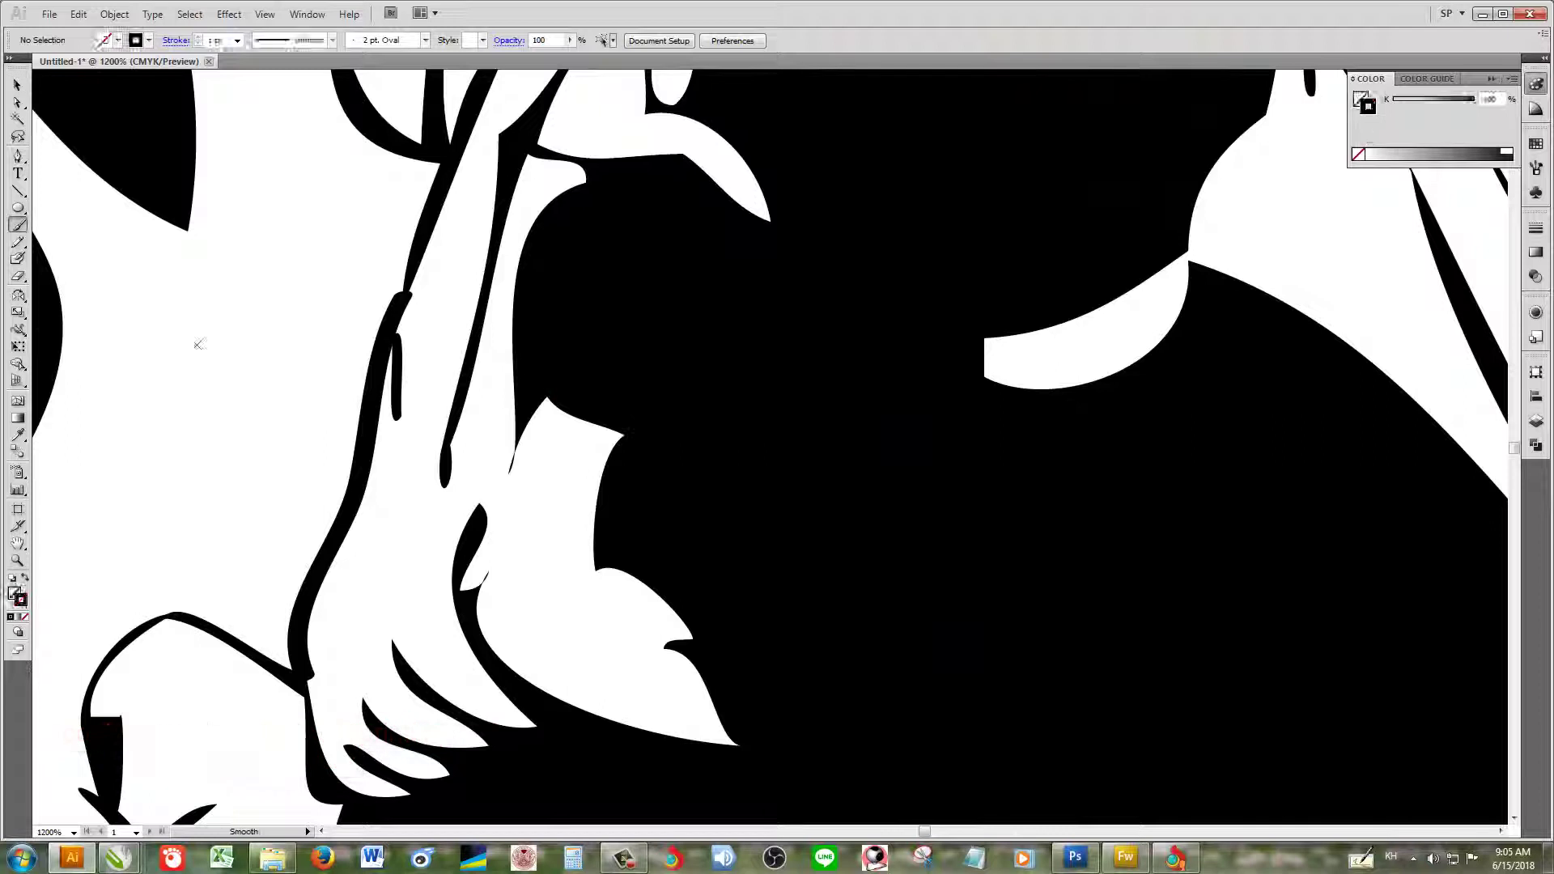
click(118, 40)
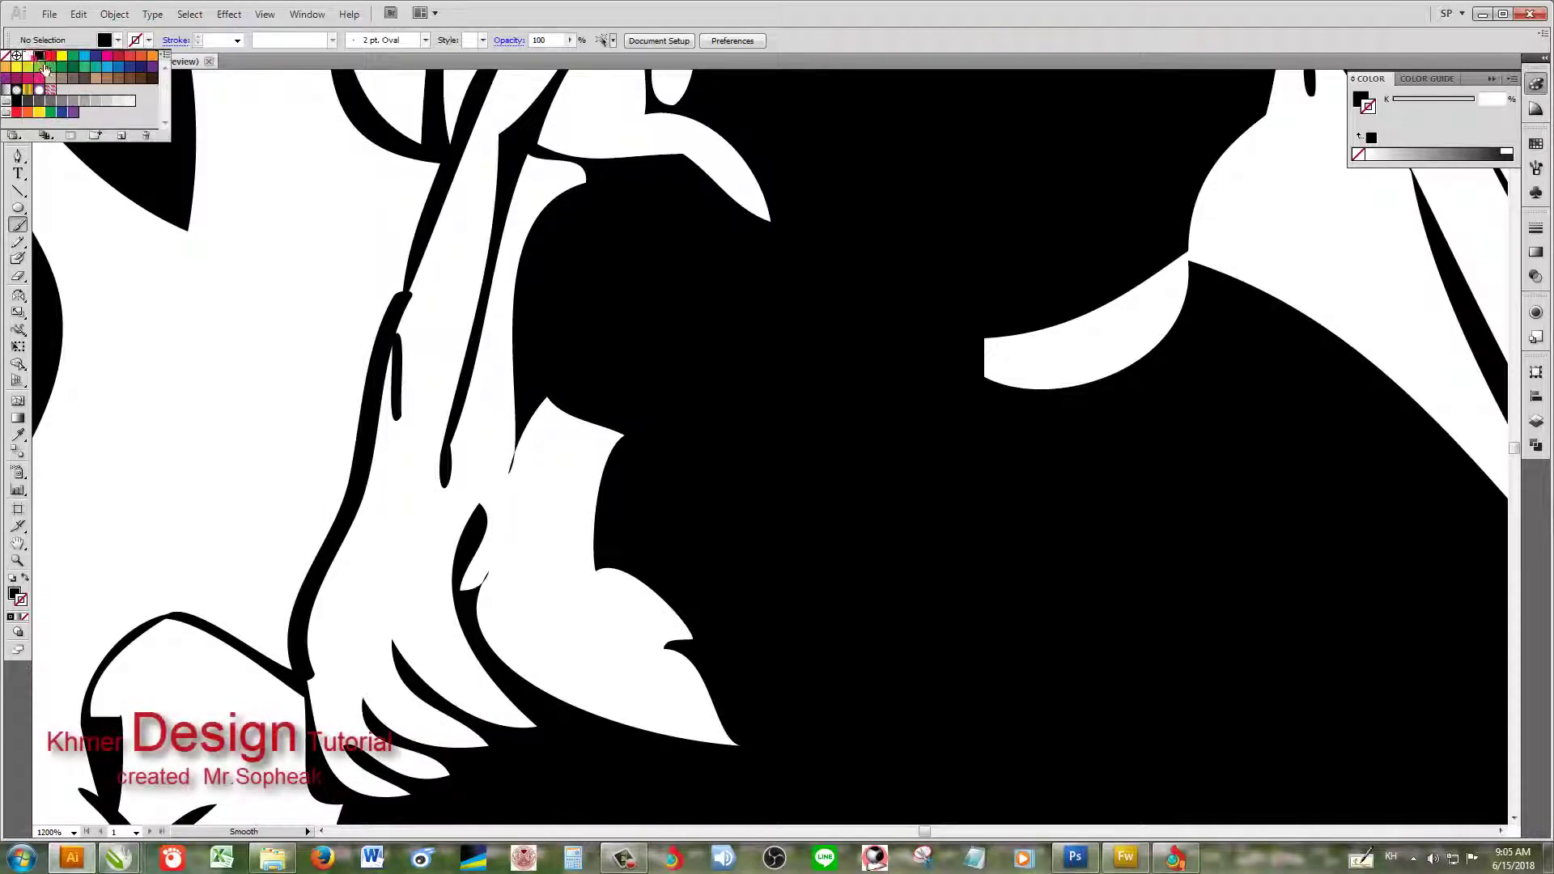
drag(555, 398, 637, 339)
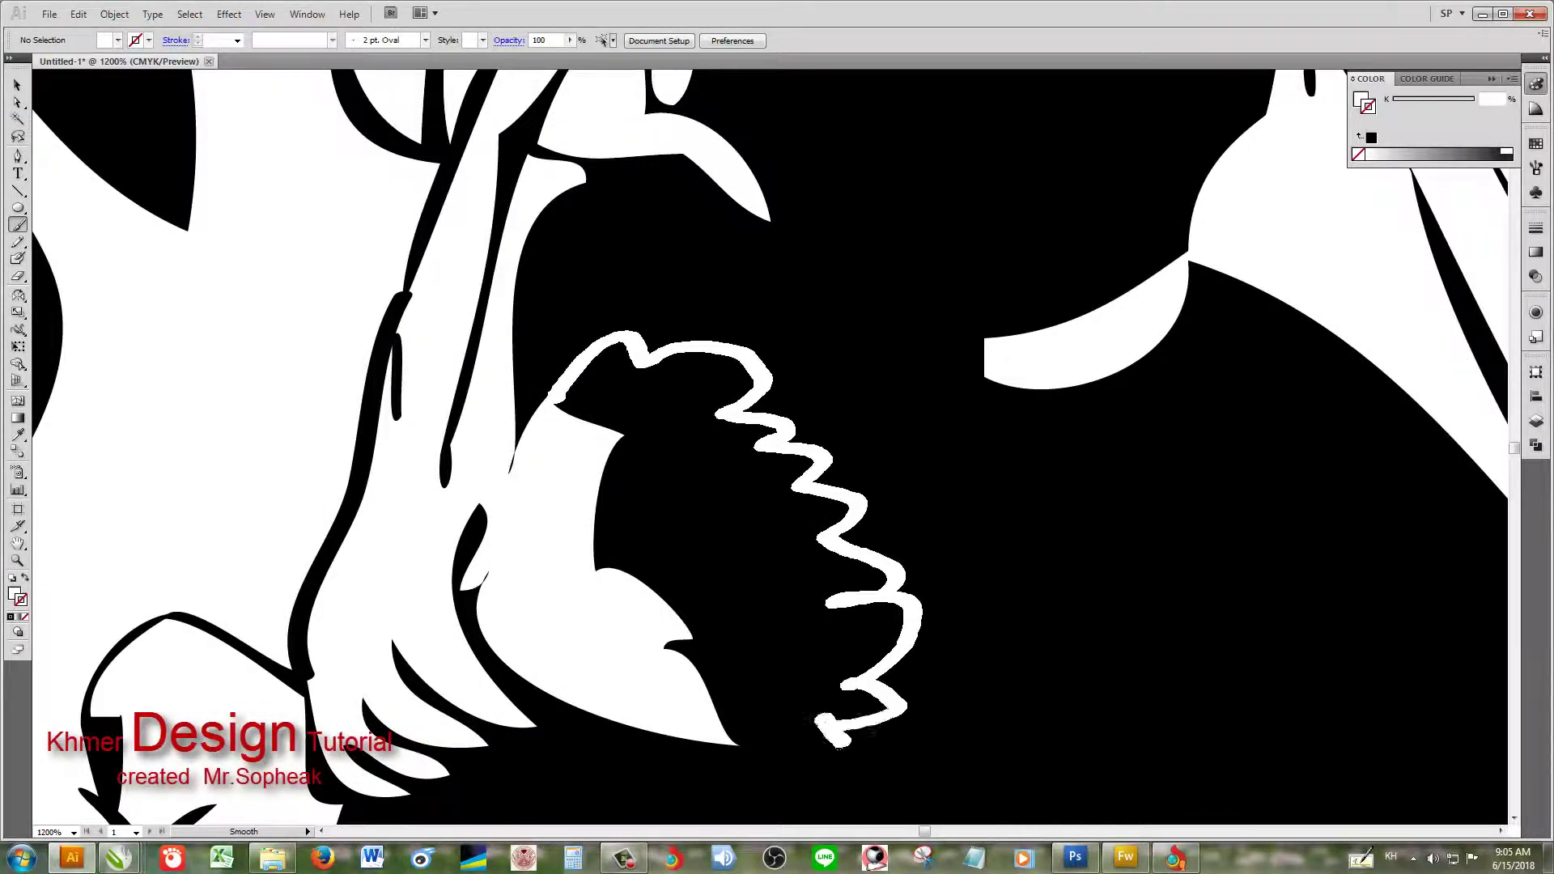
drag(809, 486, 583, 518)
scroll(775, 450, down, 1)
scroll(775, 450, up, 1)
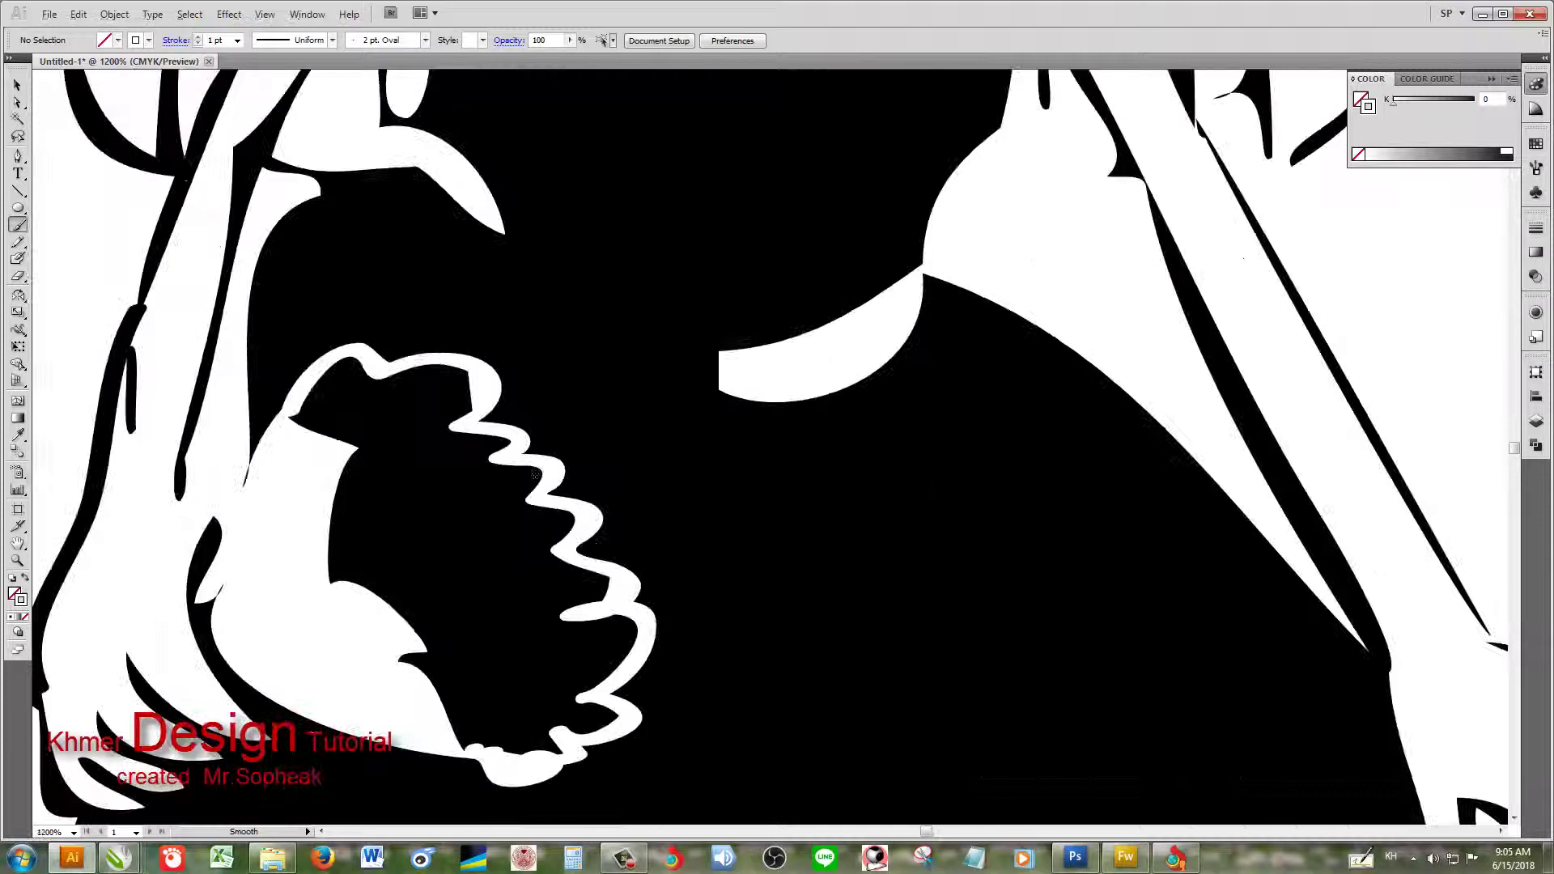
scroll(1060, 548, down, 2)
Step: Lasso the bouquet bride and move her off the artboard to the right
scroll(772, 538, down, 2)
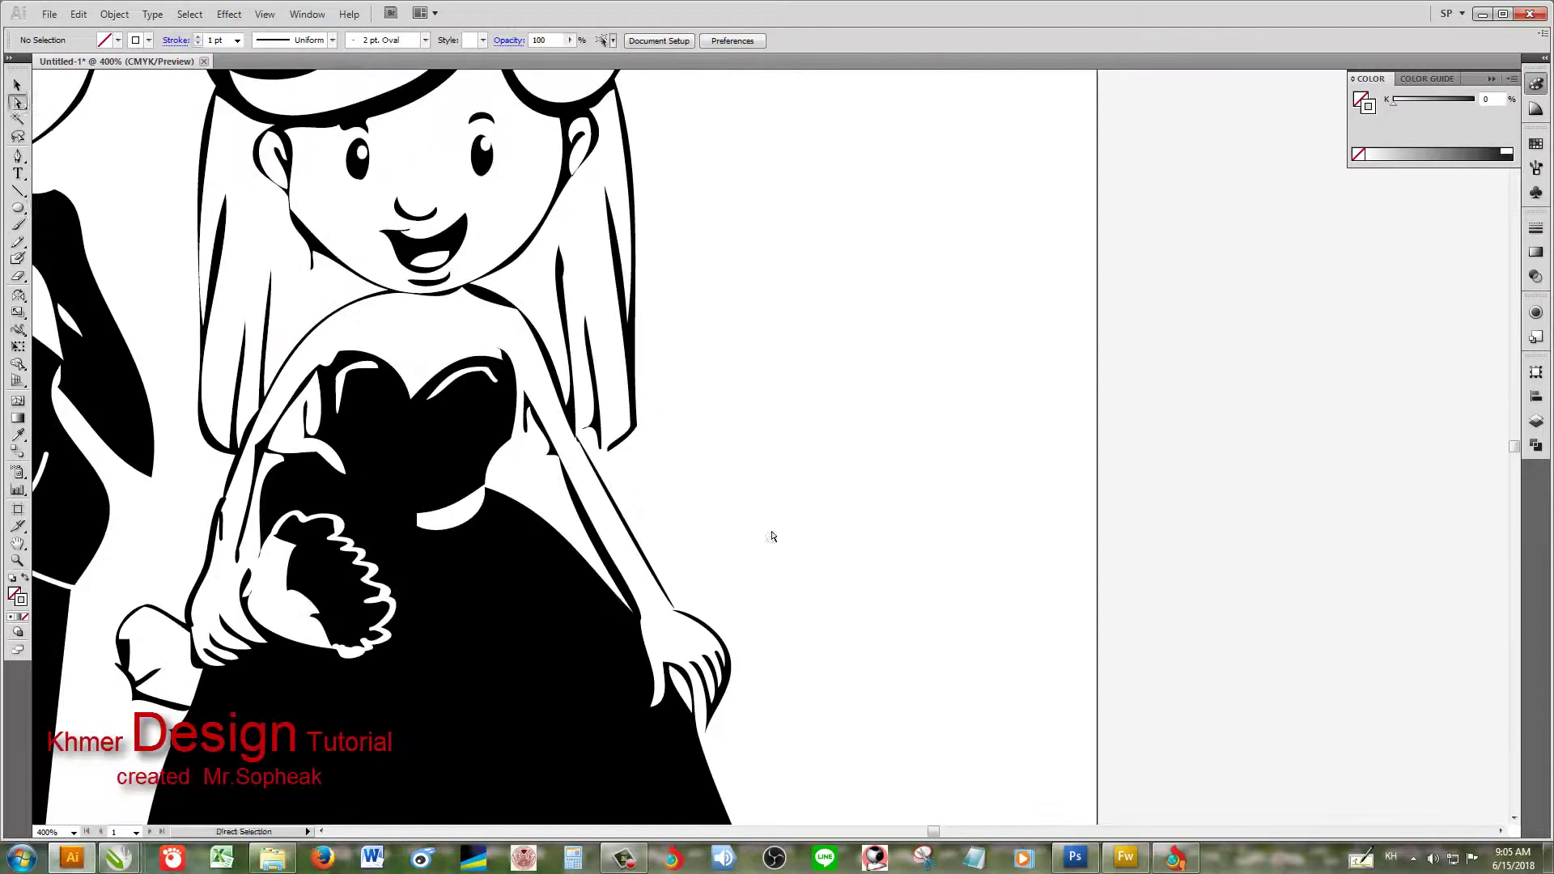
key(m)
key(ctrl+1)
click(17, 85)
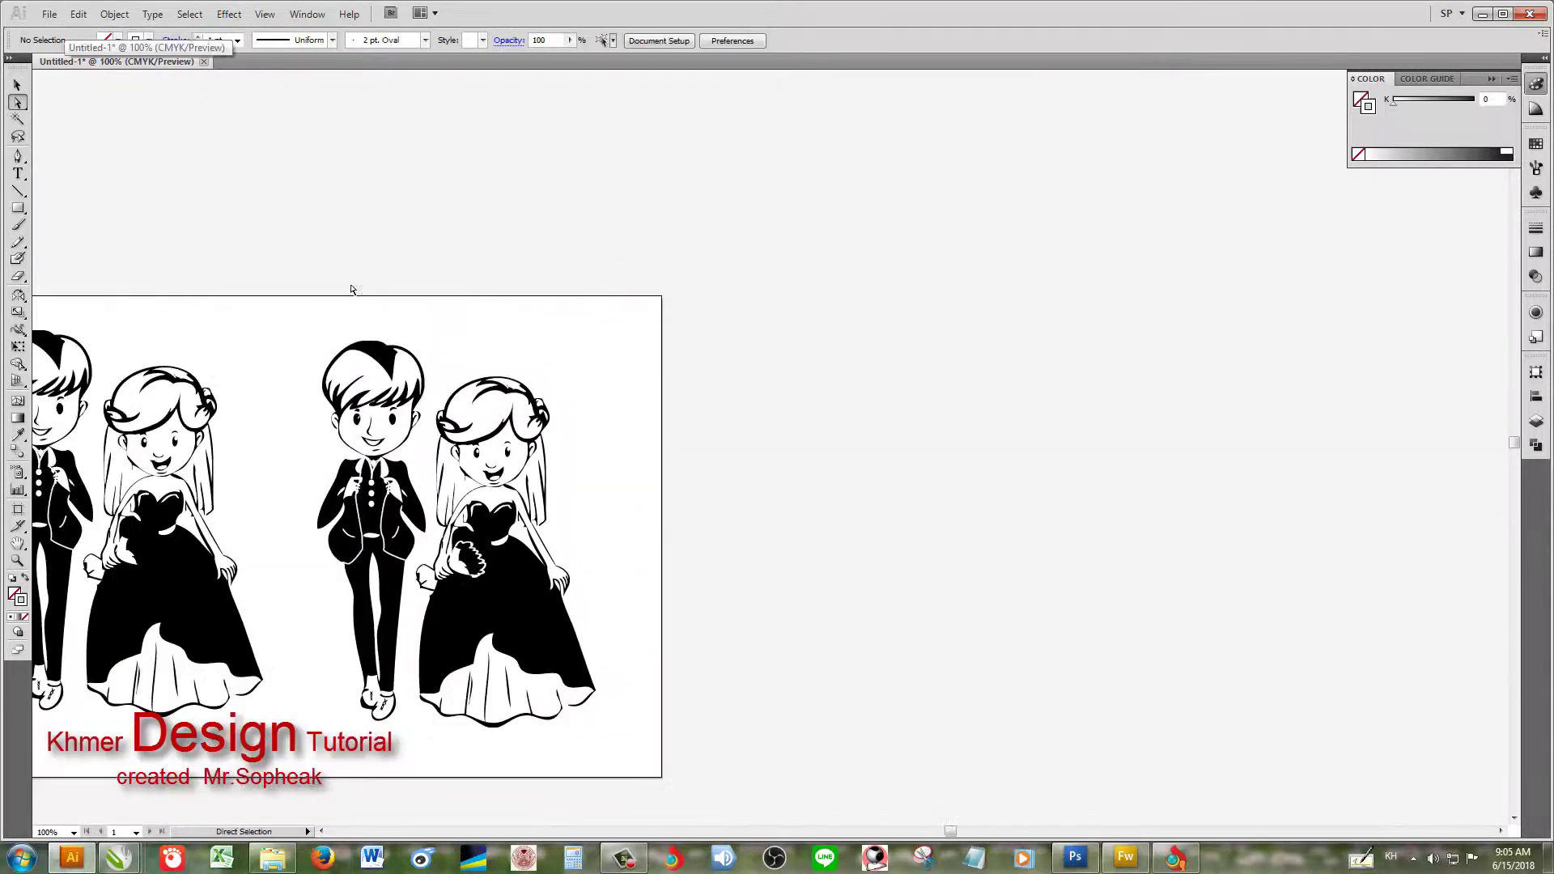
drag(351, 289, 583, 582)
click(831, 599)
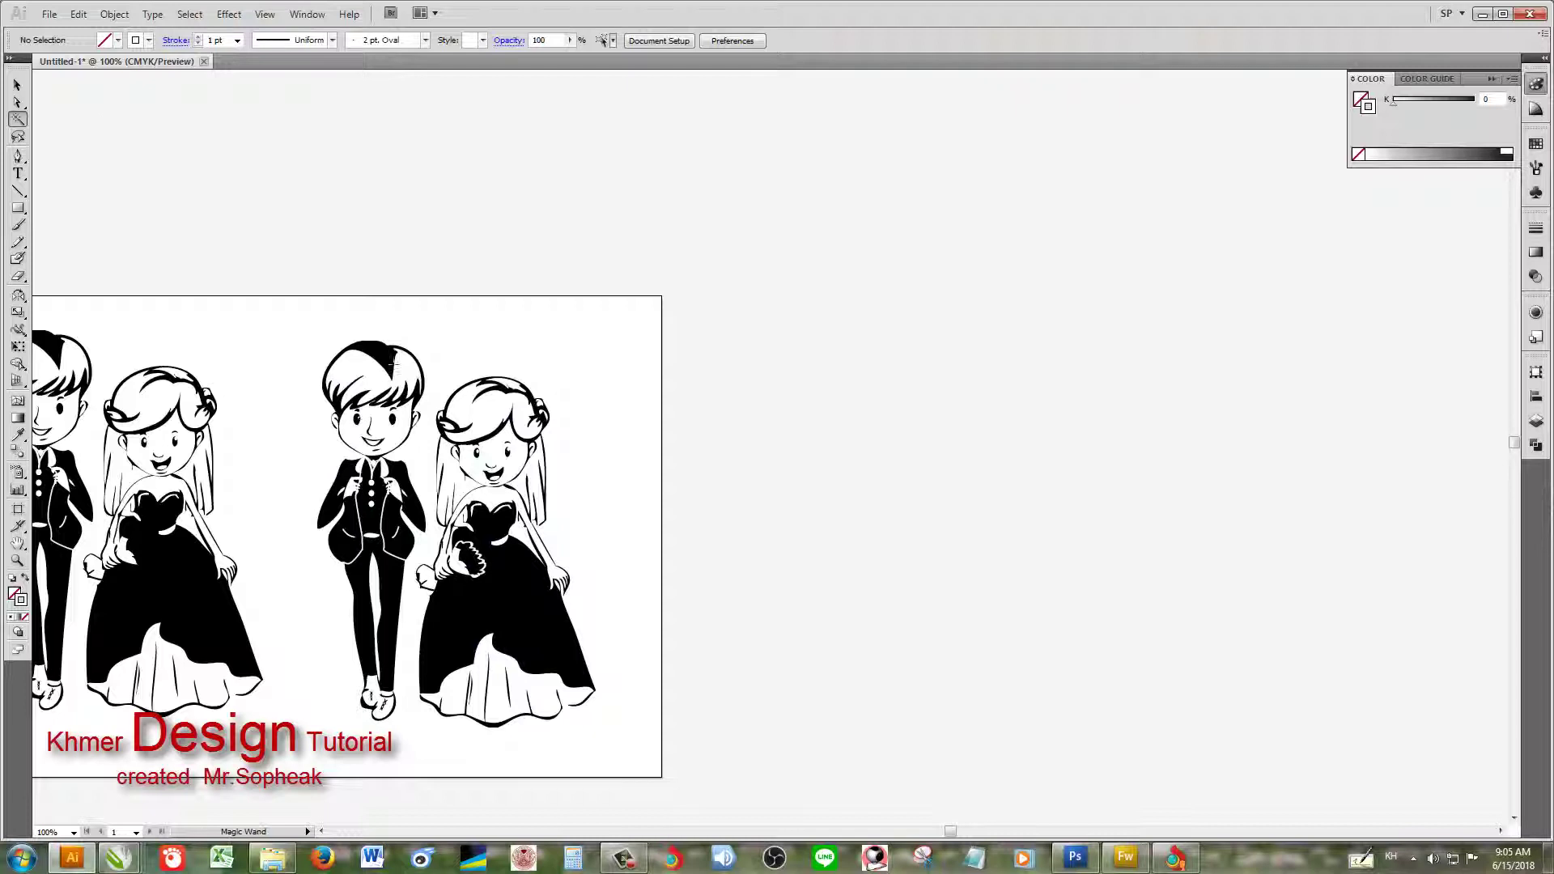
key(ctrl+equal)
drag(516, 422, 474, 489)
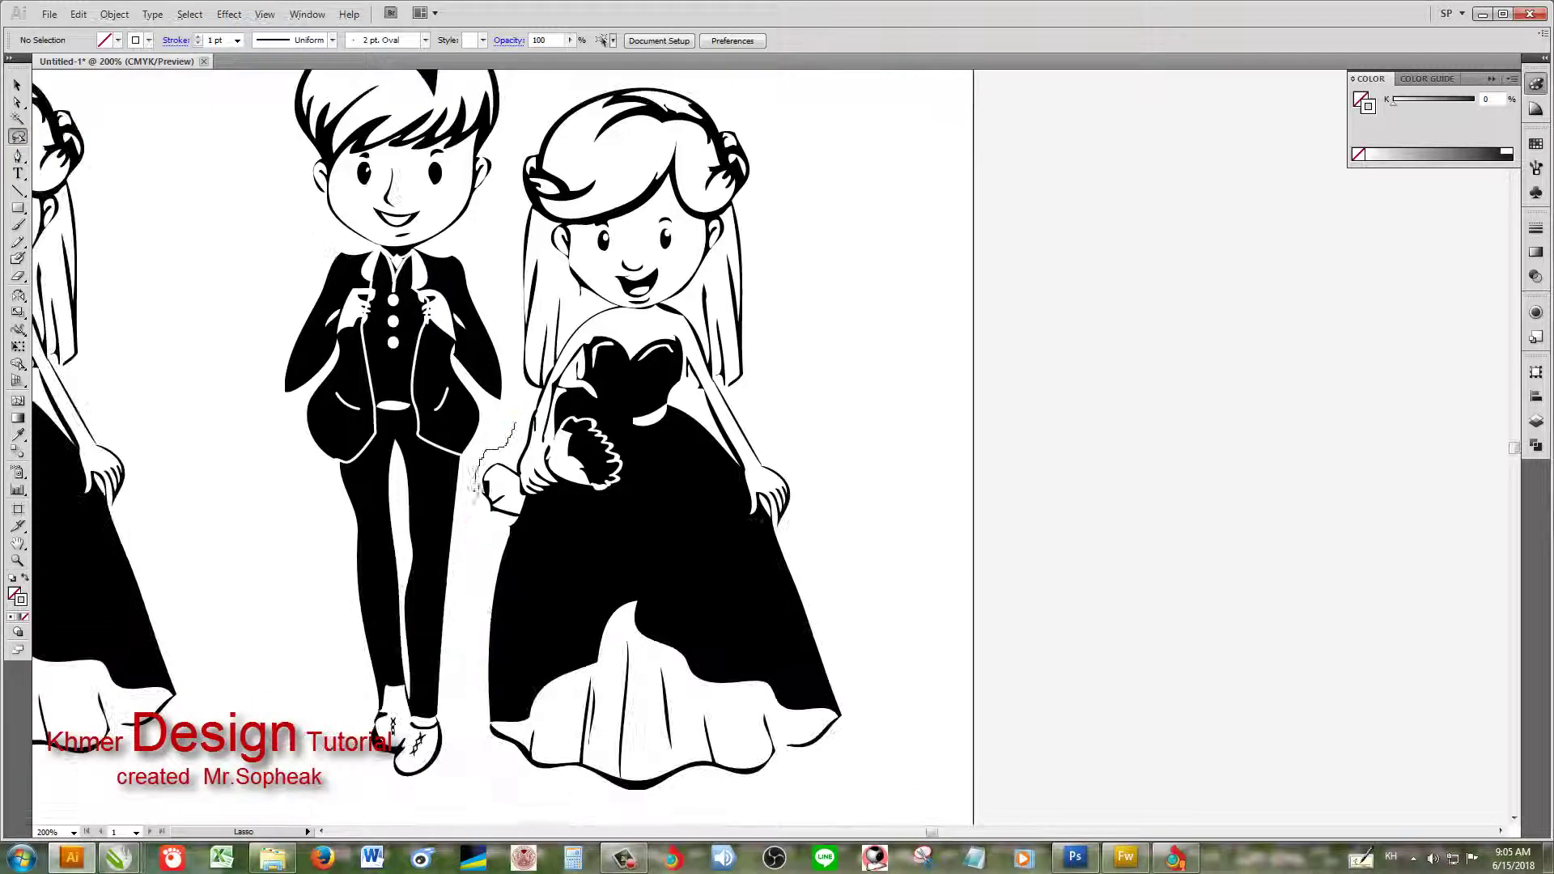
drag(506, 783, 722, 85)
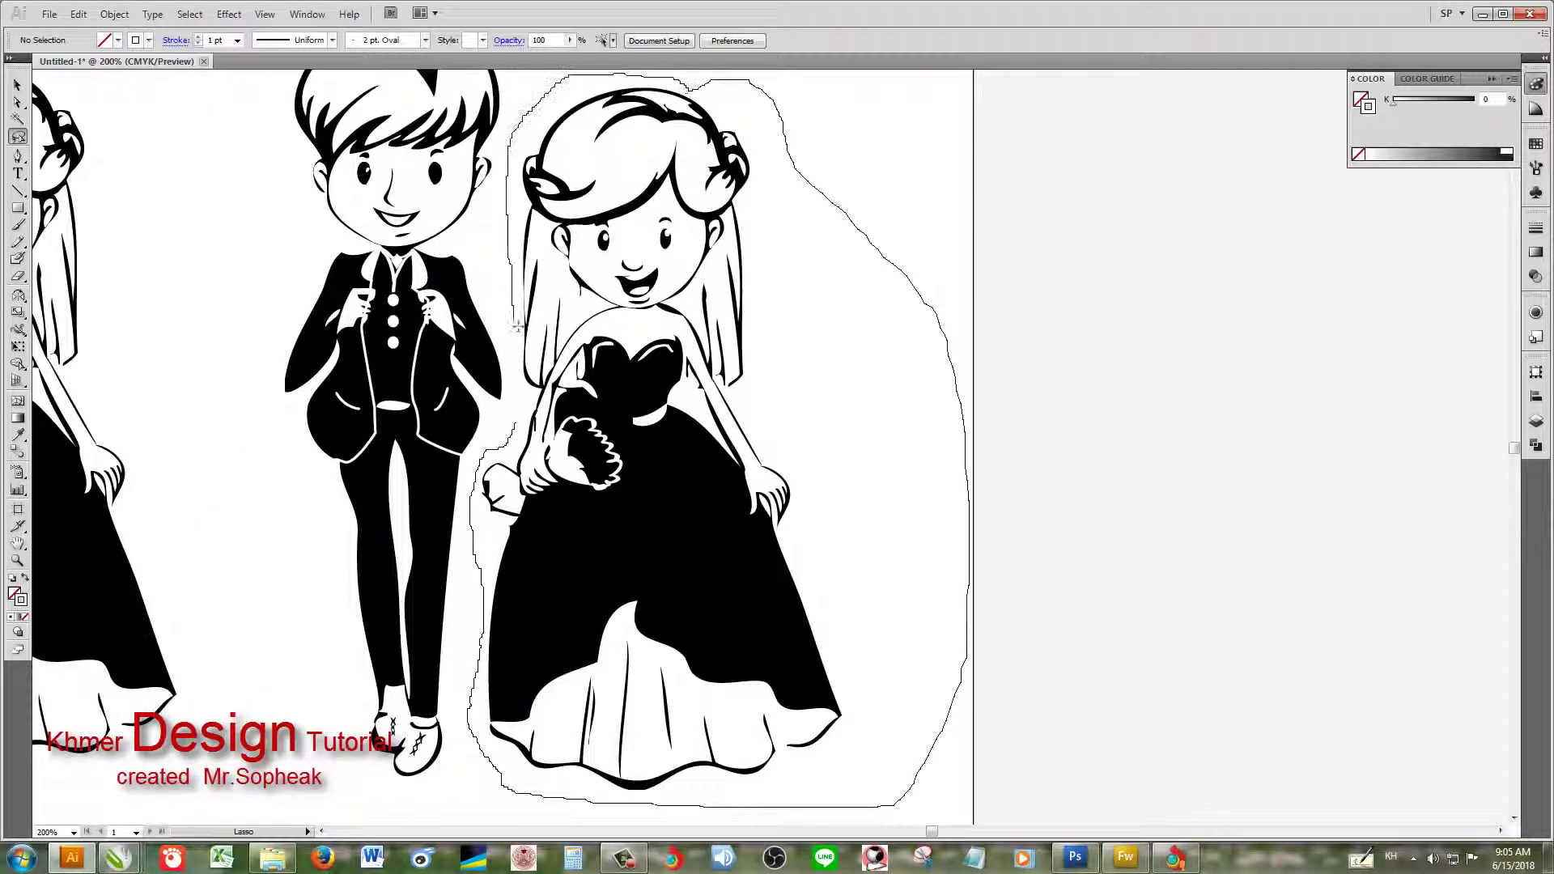
key(v)
drag(663, 527, 1320, 526)
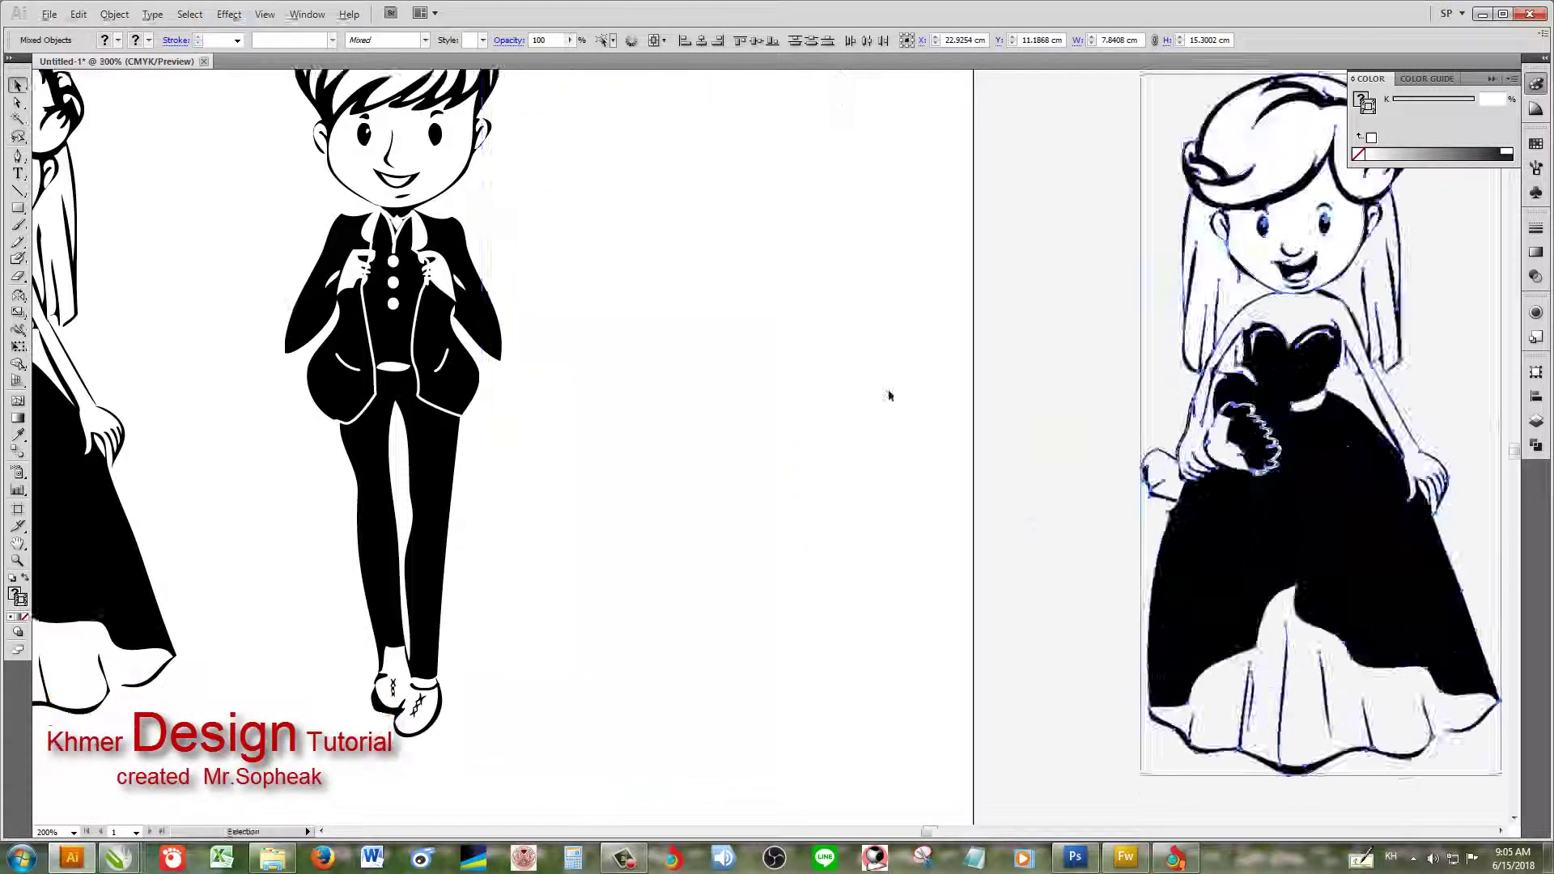
Step: Move the left groom-and-bride couple off the artboard to the left, leaving one groom
key(ctrl+minus)
key(ctrl+minus)
key(ctrl+minus)
drag(850, 639, 746, 340)
drag(733, 592, 510, 372)
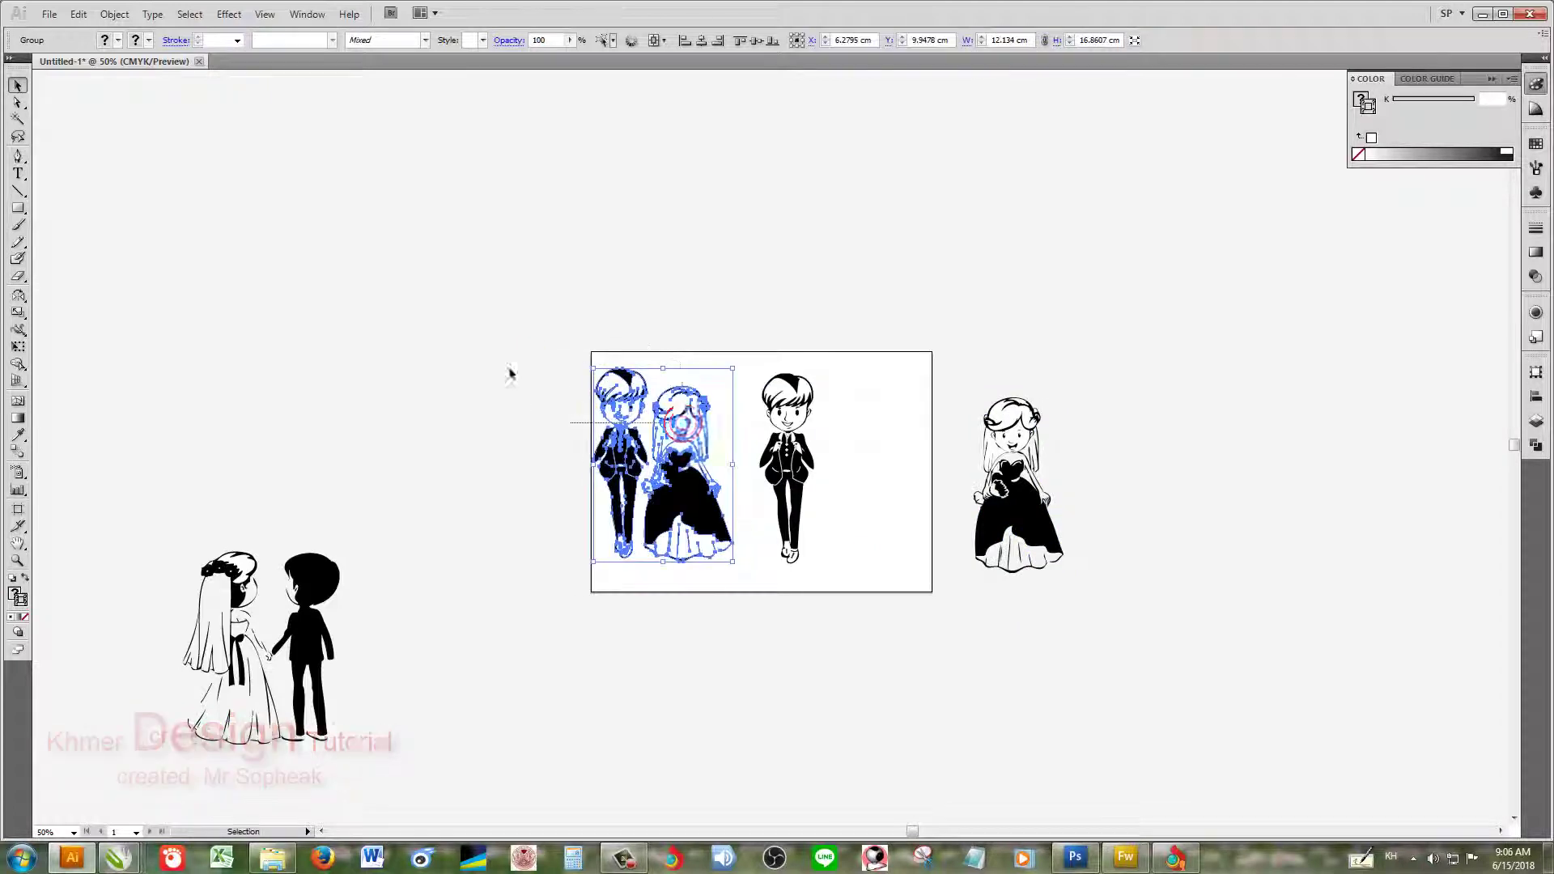
drag(673, 484, 268, 447)
mouse_move(785, 469)
mouse_down()
mouse_move(627, 469)
mouse_move(849, 474)
mouse_up()
key(ctrl+plus)
key(ctrl+plus)
key(ctrl+plus)
key(ctrl+plus)
key(ctrl+plus)
key(ctrl+plus)
key(ctrl+plus)
Step: Delete the groom's three white jacket buttons, including leftover fragments
key(a)
click(698, 471)
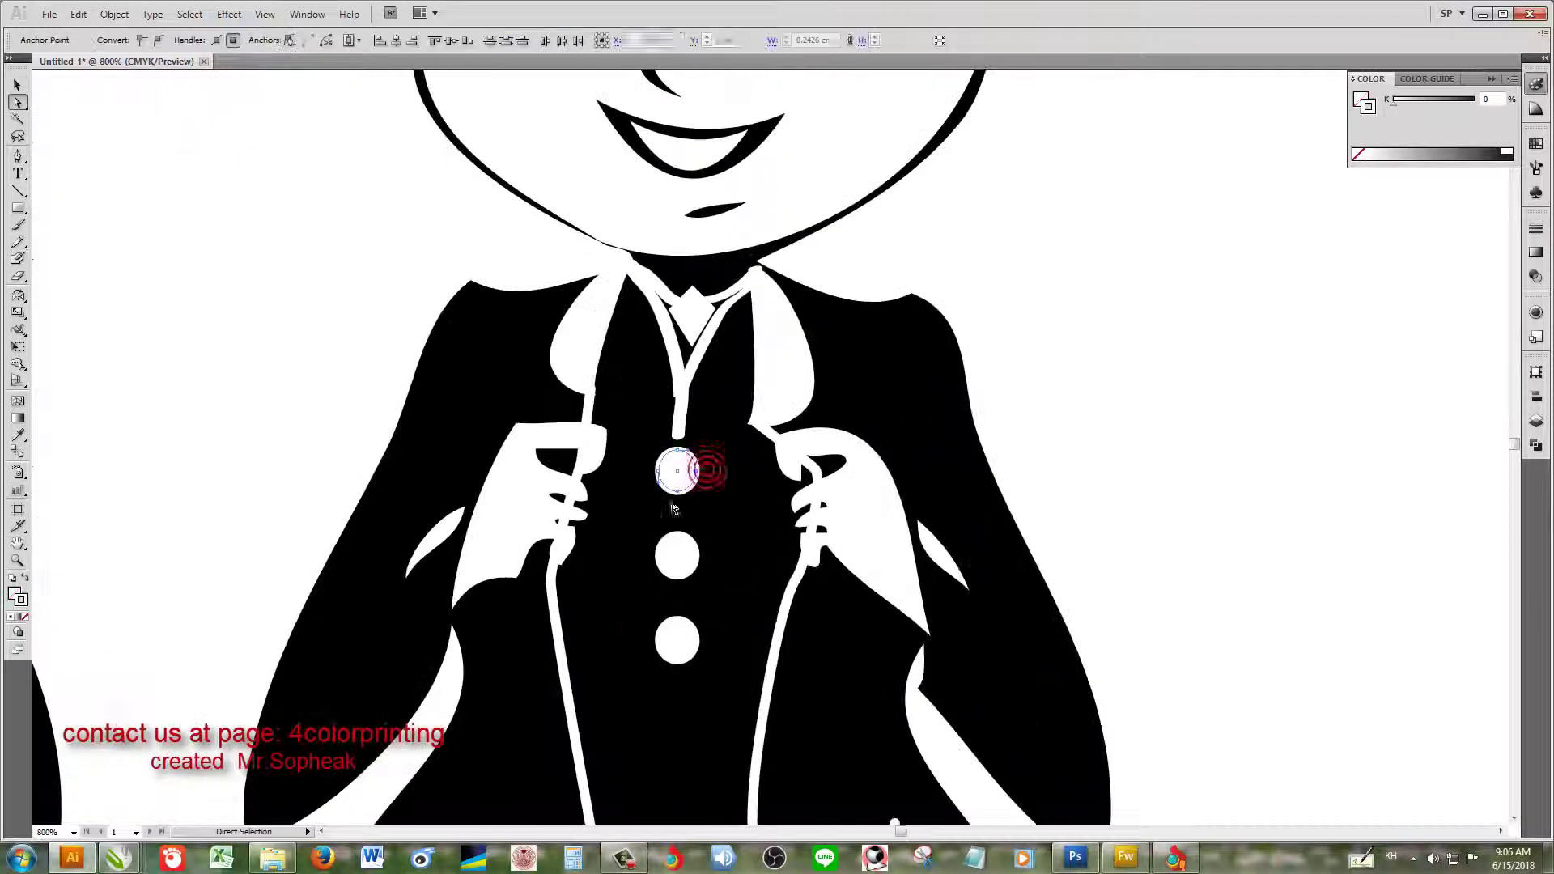
key(Delete)
drag(644, 522, 713, 676)
key(Delete)
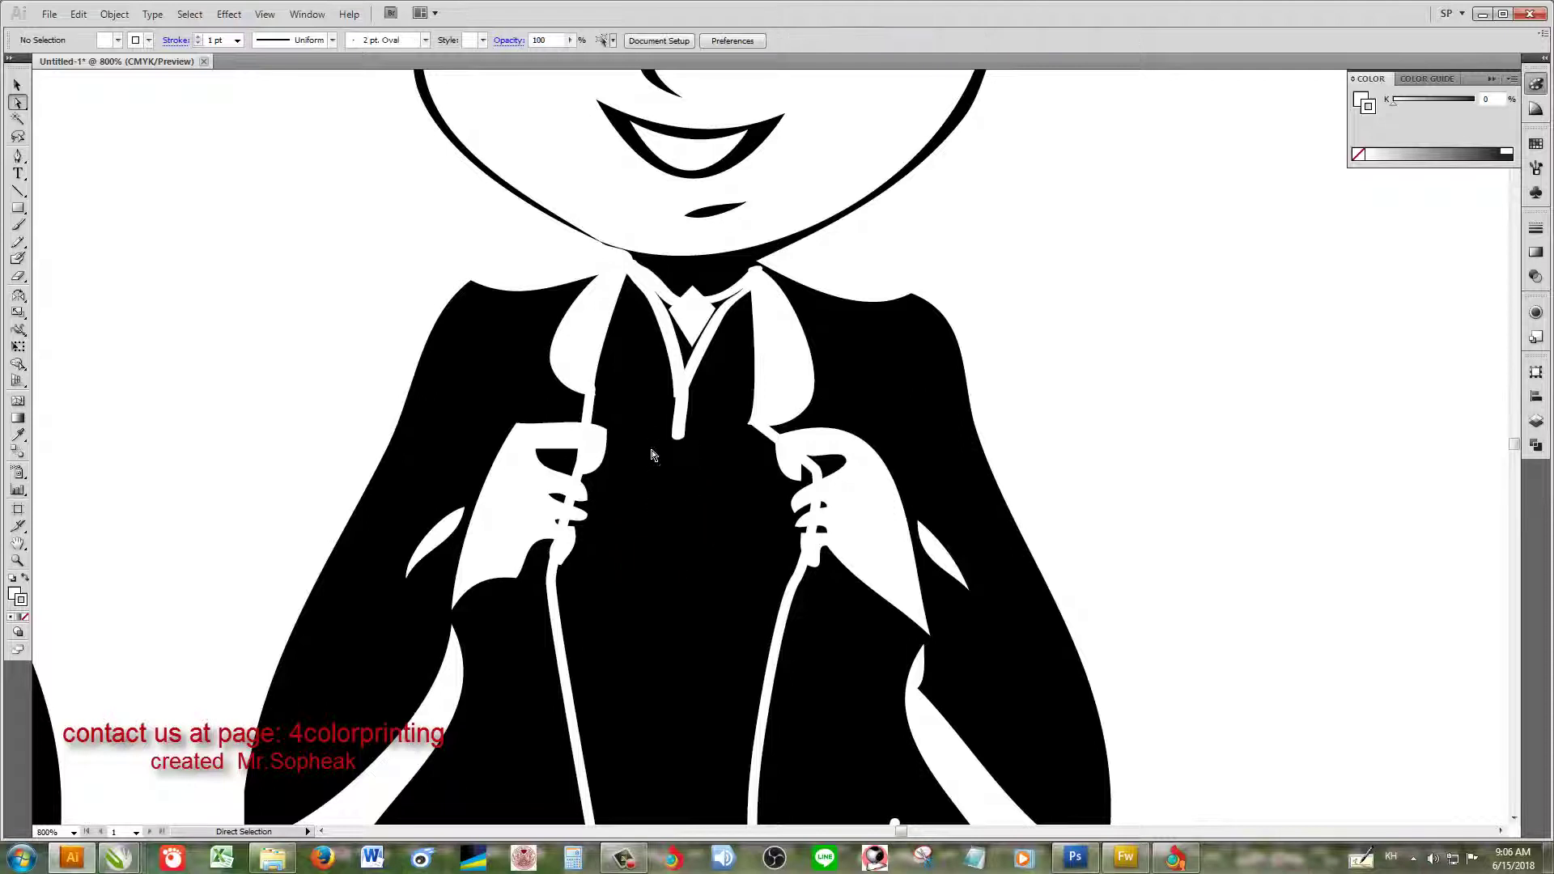
drag(671, 409, 717, 453)
key(Delete)
Step: Add a white diamond below the collar and stretch its anchor into a long narrow tie
click(693, 349)
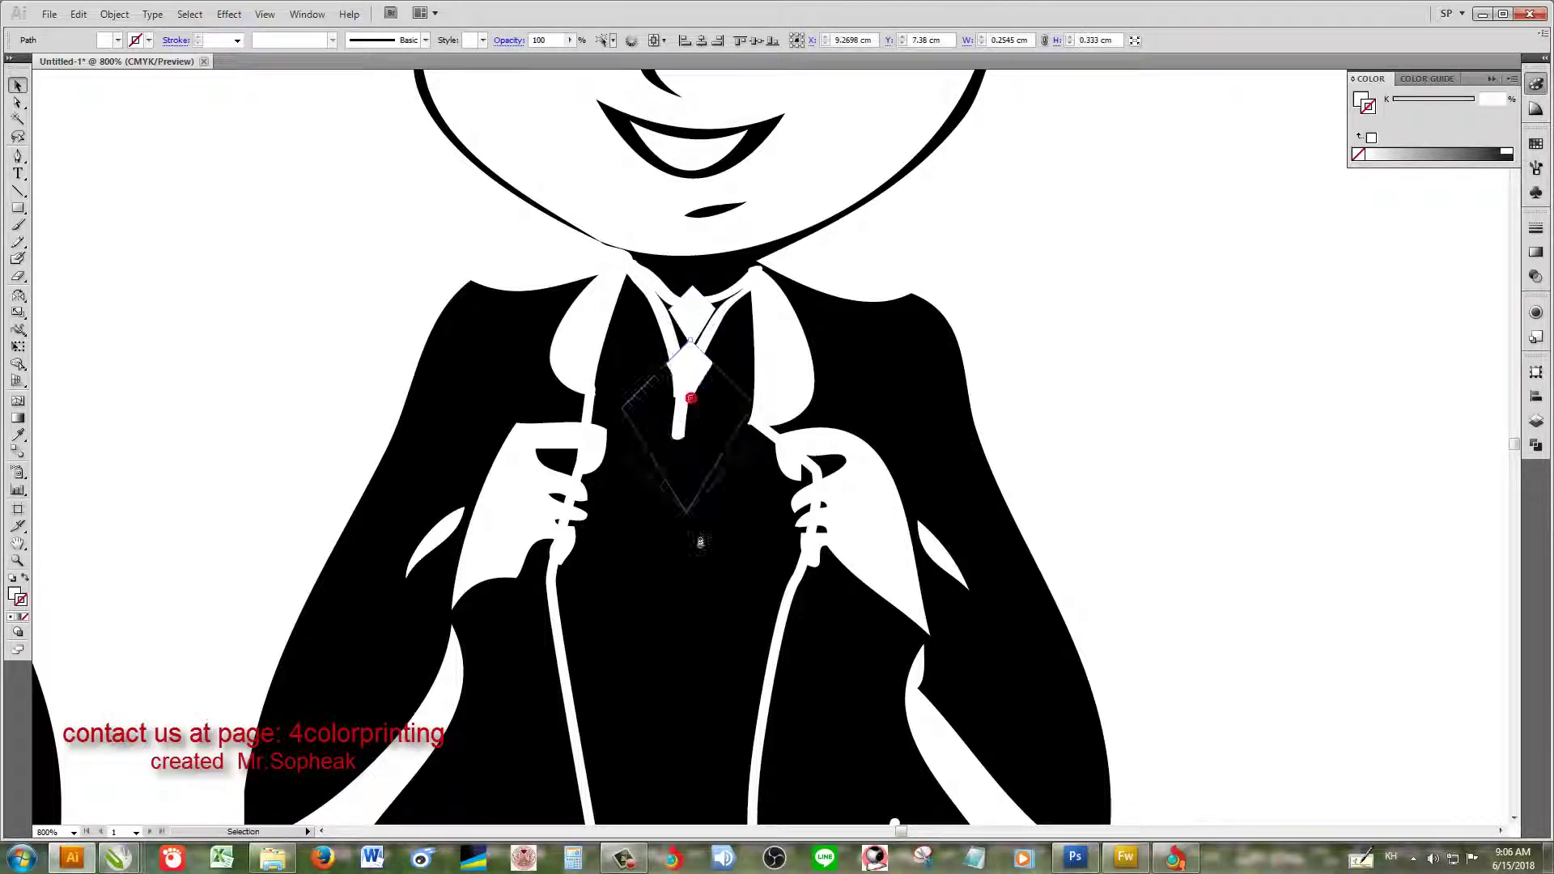
drag(704, 360, 857, 531)
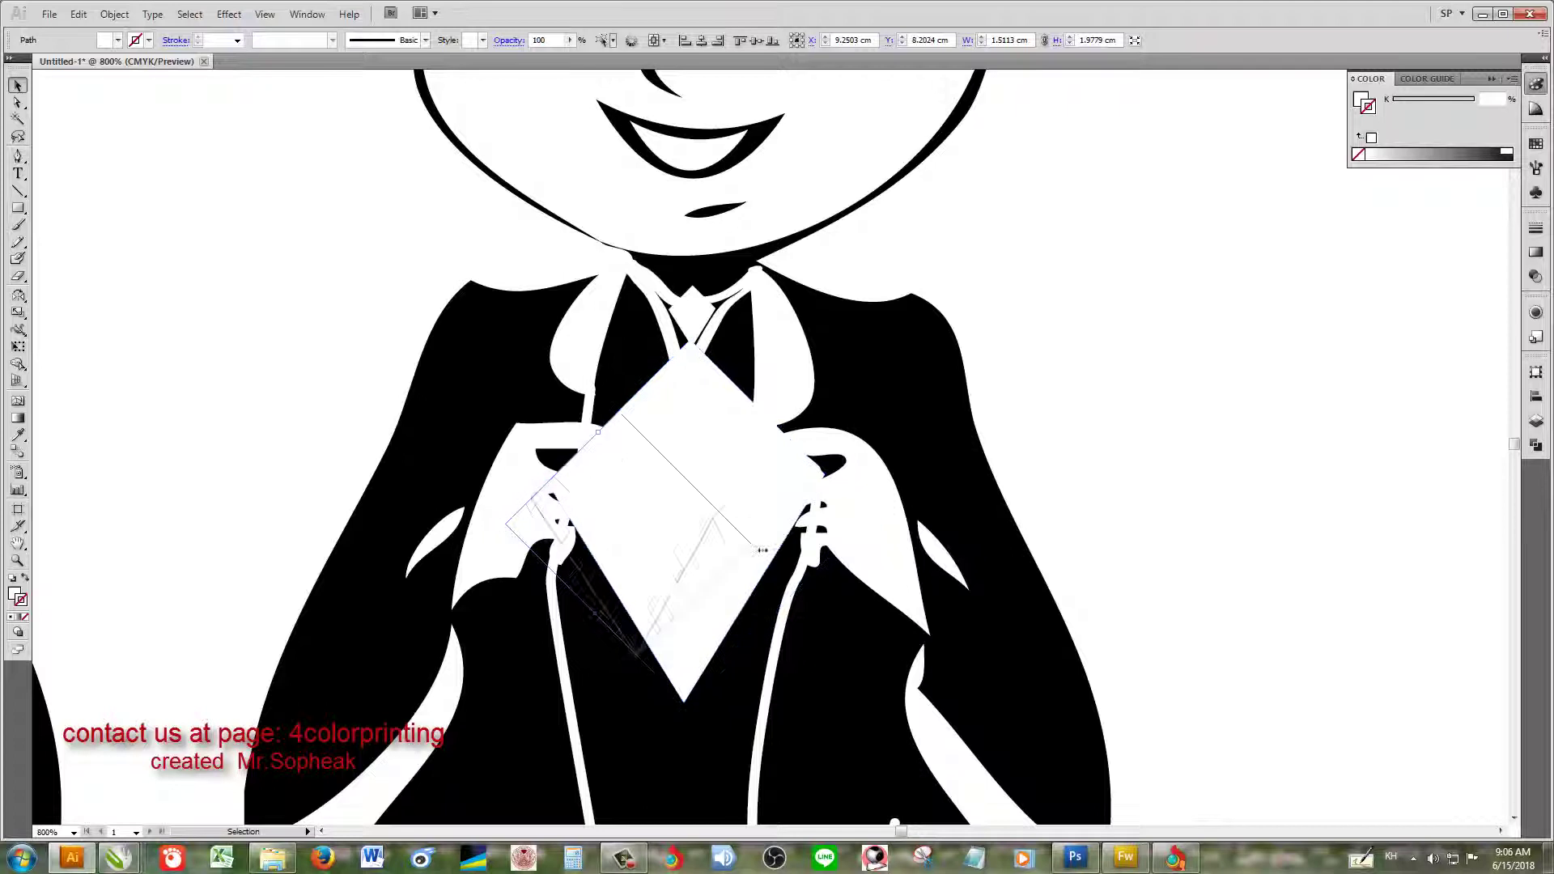
drag(662, 526, 723, 555)
key(a)
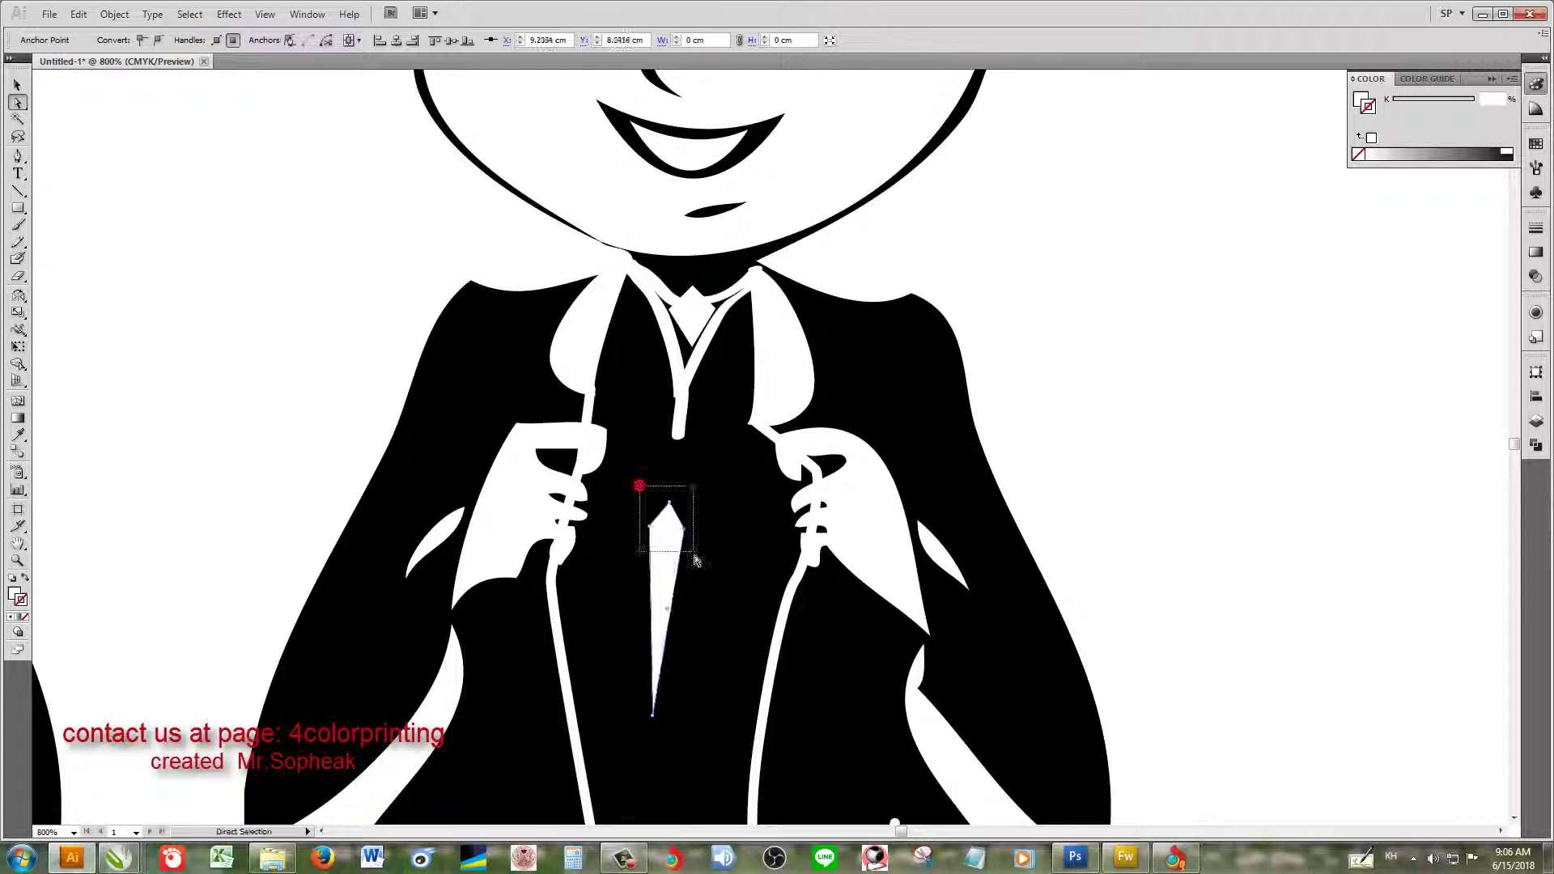
drag(672, 518, 692, 420)
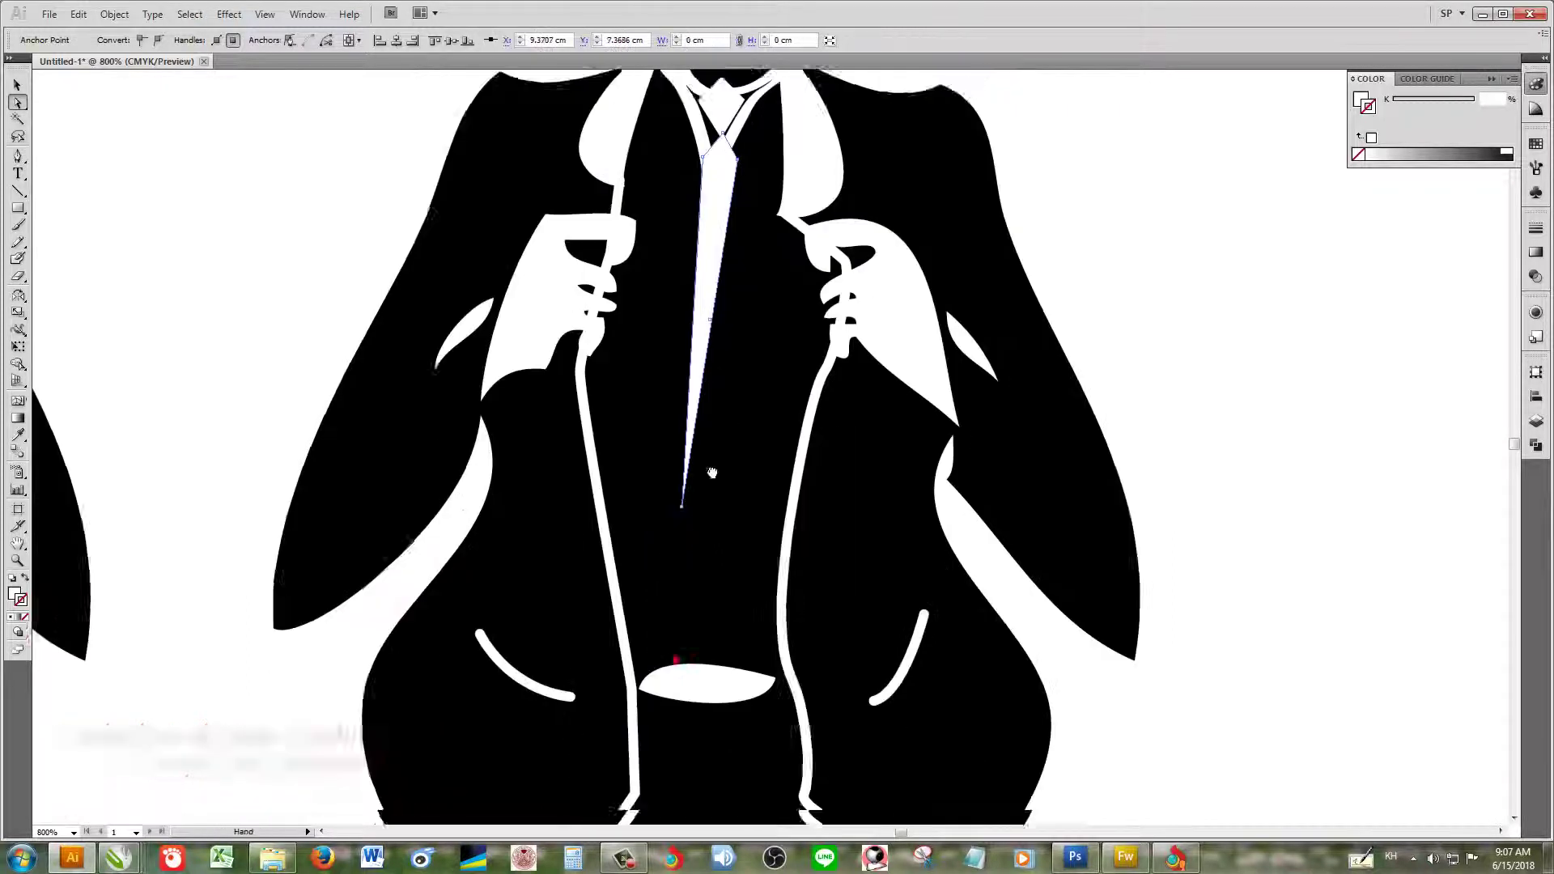
scroll(712, 446, down, 5)
Step: Deselect the tie and Alt-drag a copy of the bouquet bride above the artboard
click(721, 511)
scroll(723, 515, down, 5)
click(801, 454)
scroll(697, 458, up, 2)
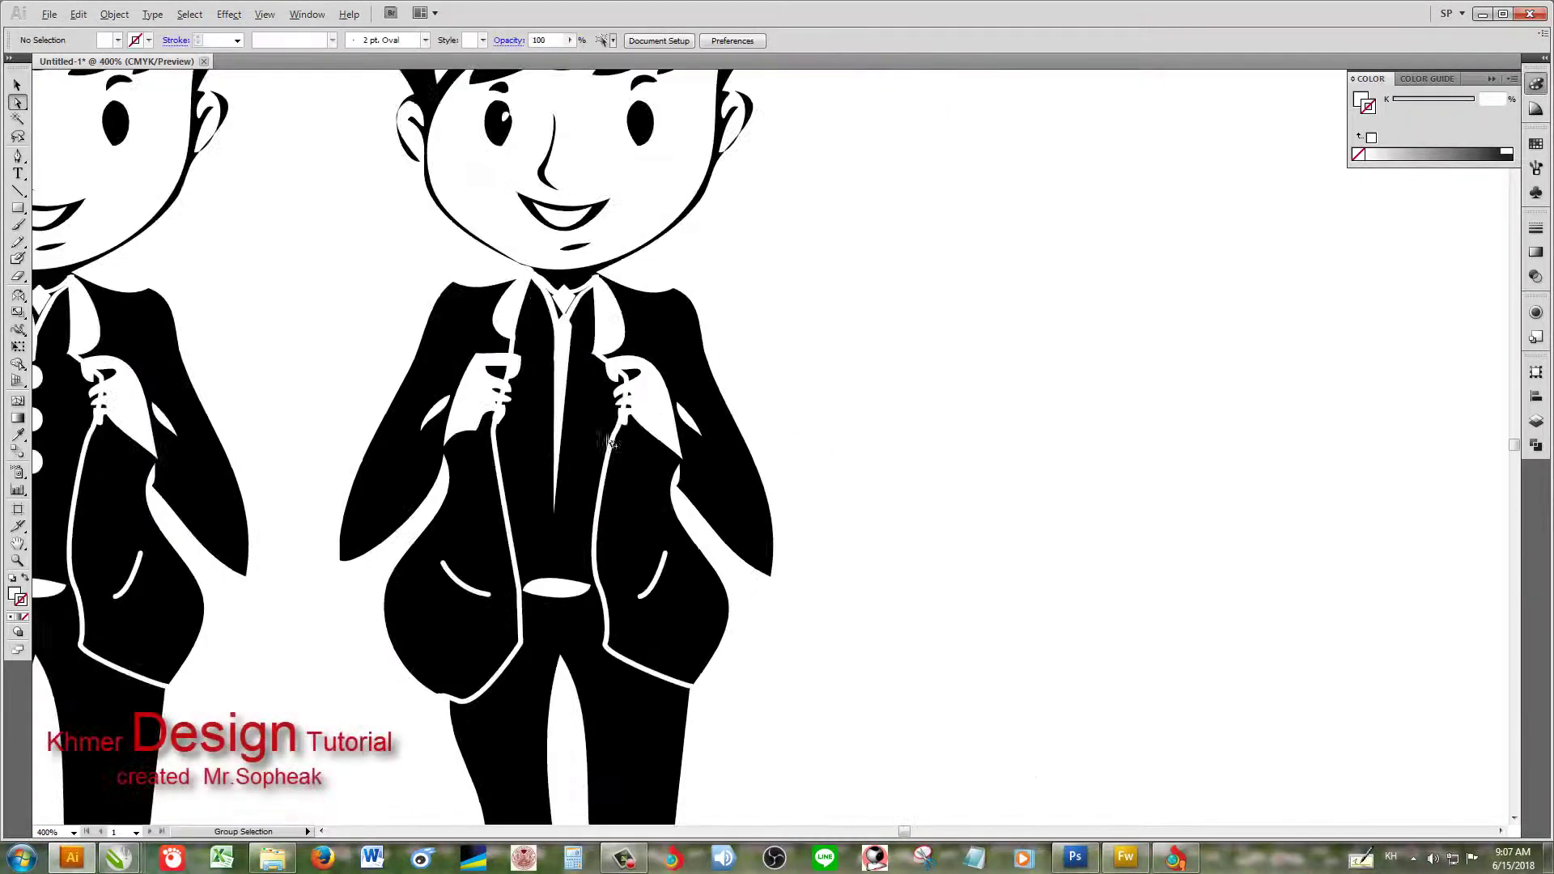
scroll(648, 486, down, 2)
scroll(587, 511, down, 2)
scroll(587, 511, up, 2)
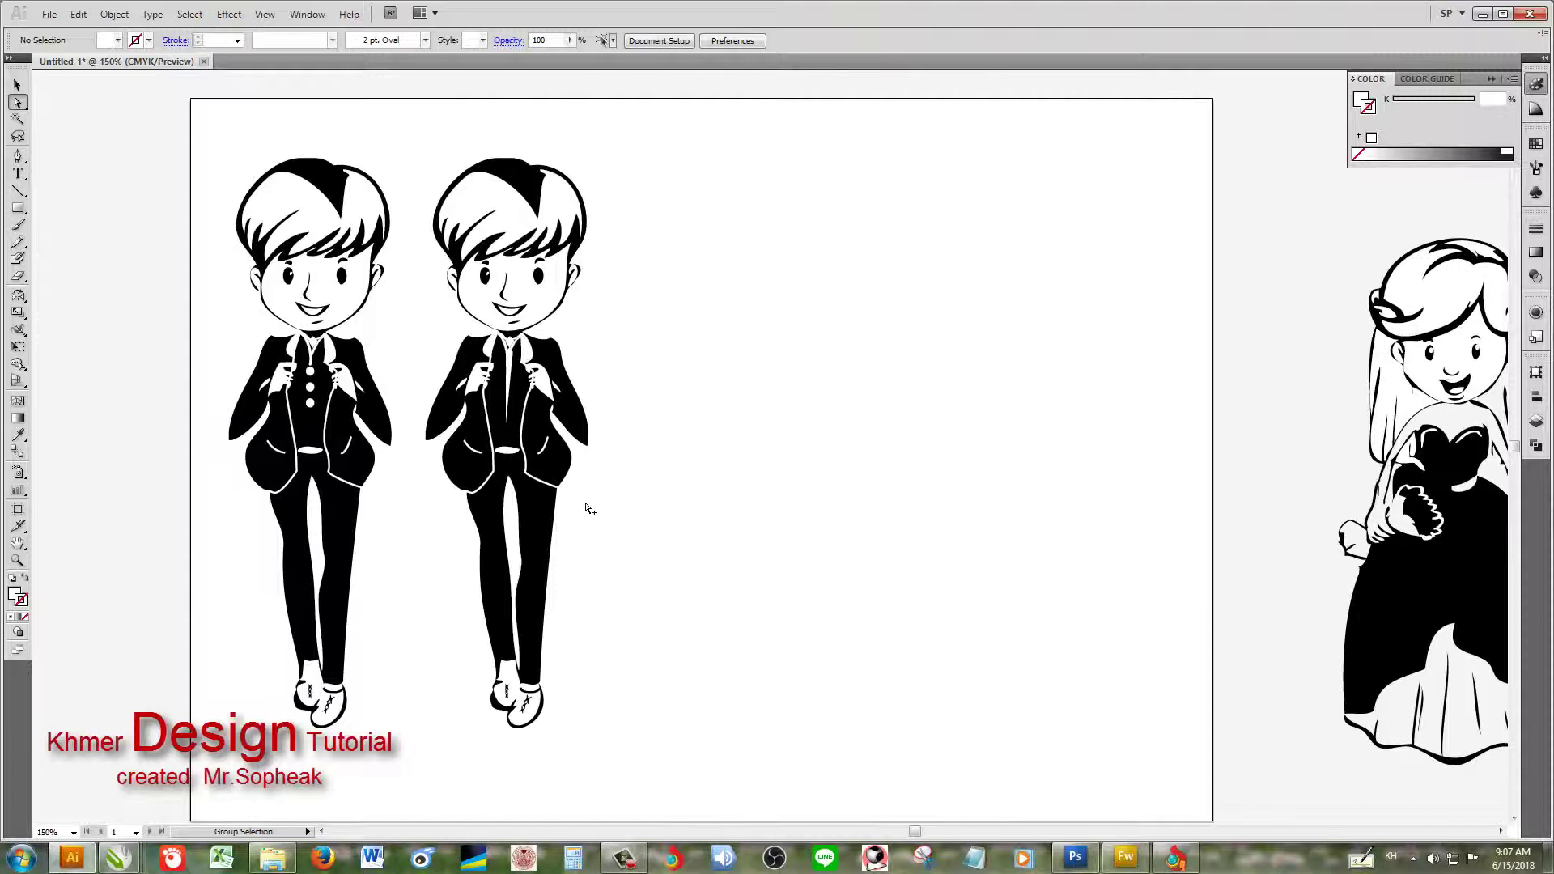
scroll(587, 508, down, 2)
scroll(728, 454, down, 1)
scroll(673, 462, up, 3)
scroll(765, 496, down, 4)
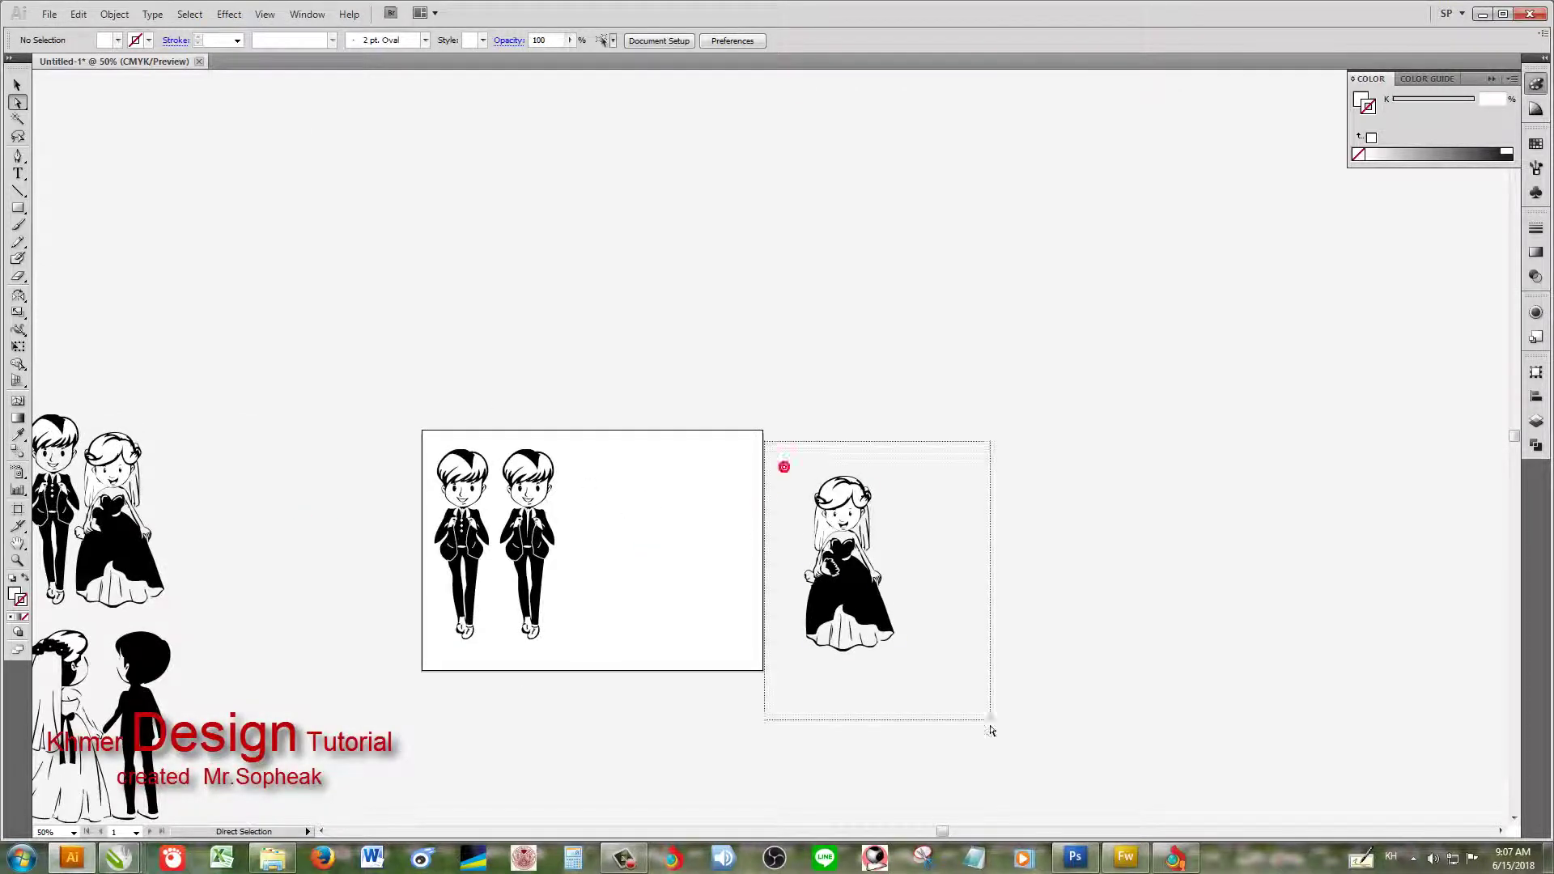
drag(850, 615, 449, 348)
Step: Alt-drag a copy of the buttoned groom up beside the new bride
drag(415, 431, 492, 664)
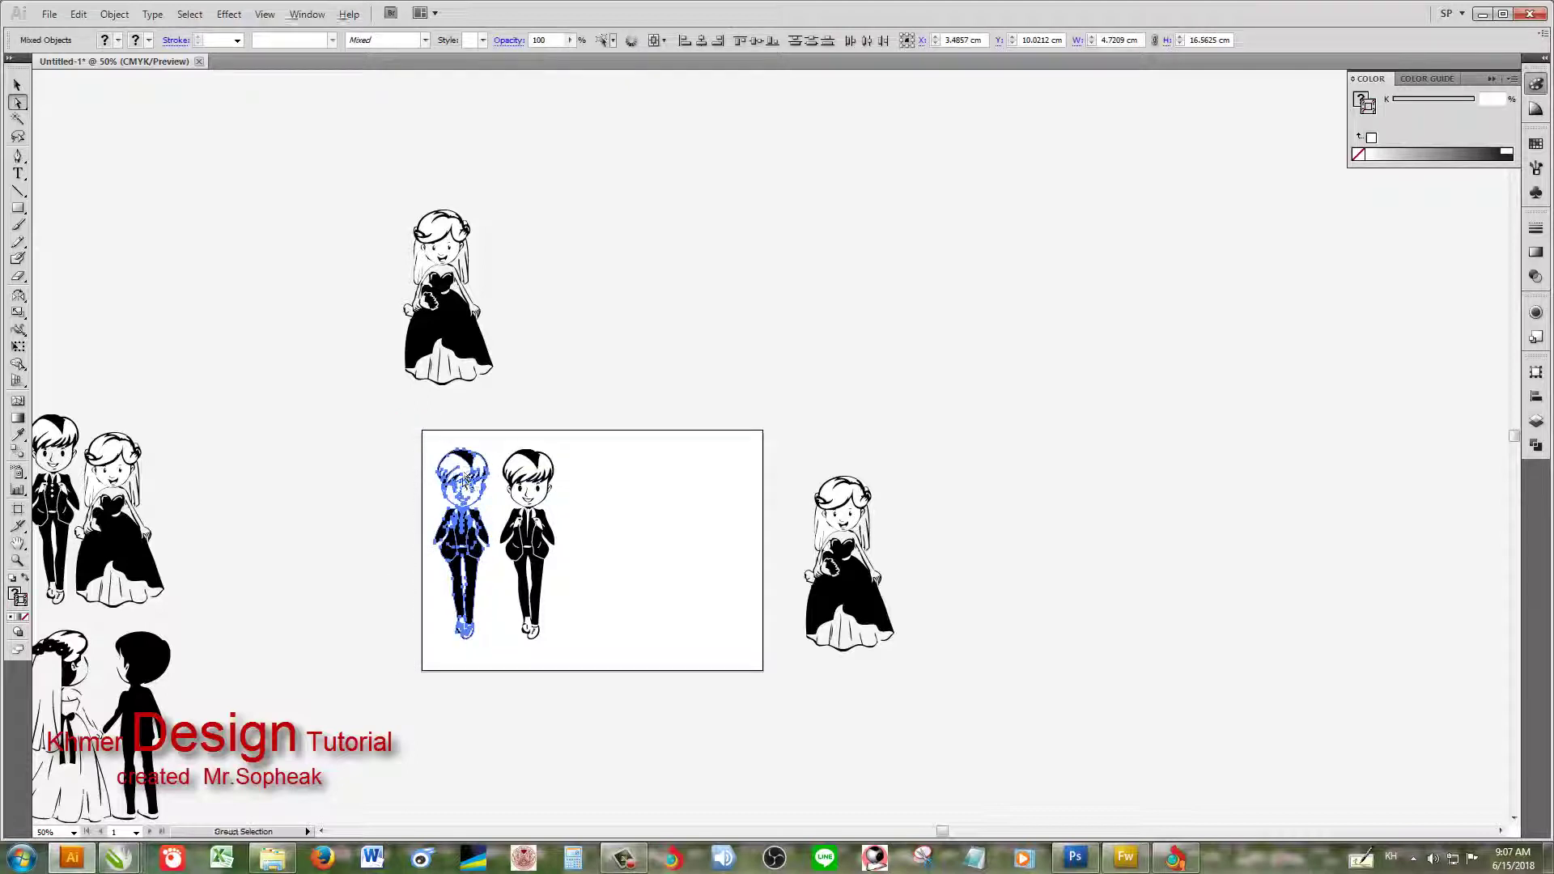
mouse_move(469, 476)
mouse_down()
mouse_move(357, 237)
mouse_move(381, 242)
mouse_up()
drag(316, 194, 544, 382)
click(544, 381)
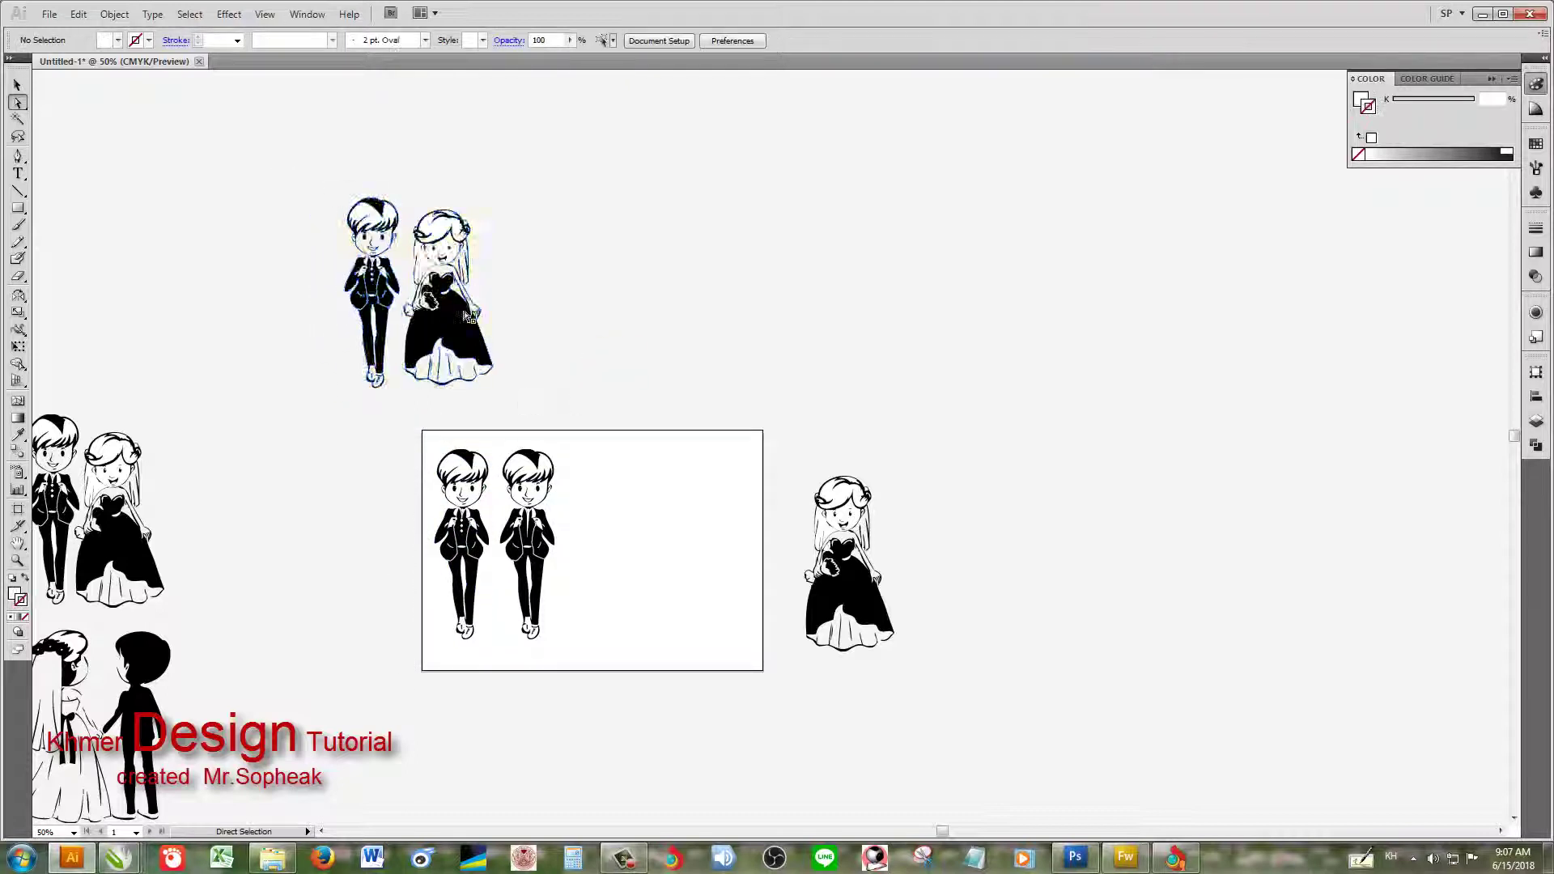
Step: Nudge the groom copy two steps right, closer to the bride
scroll(404, 235, up, 3)
drag(332, 350, 350, 713)
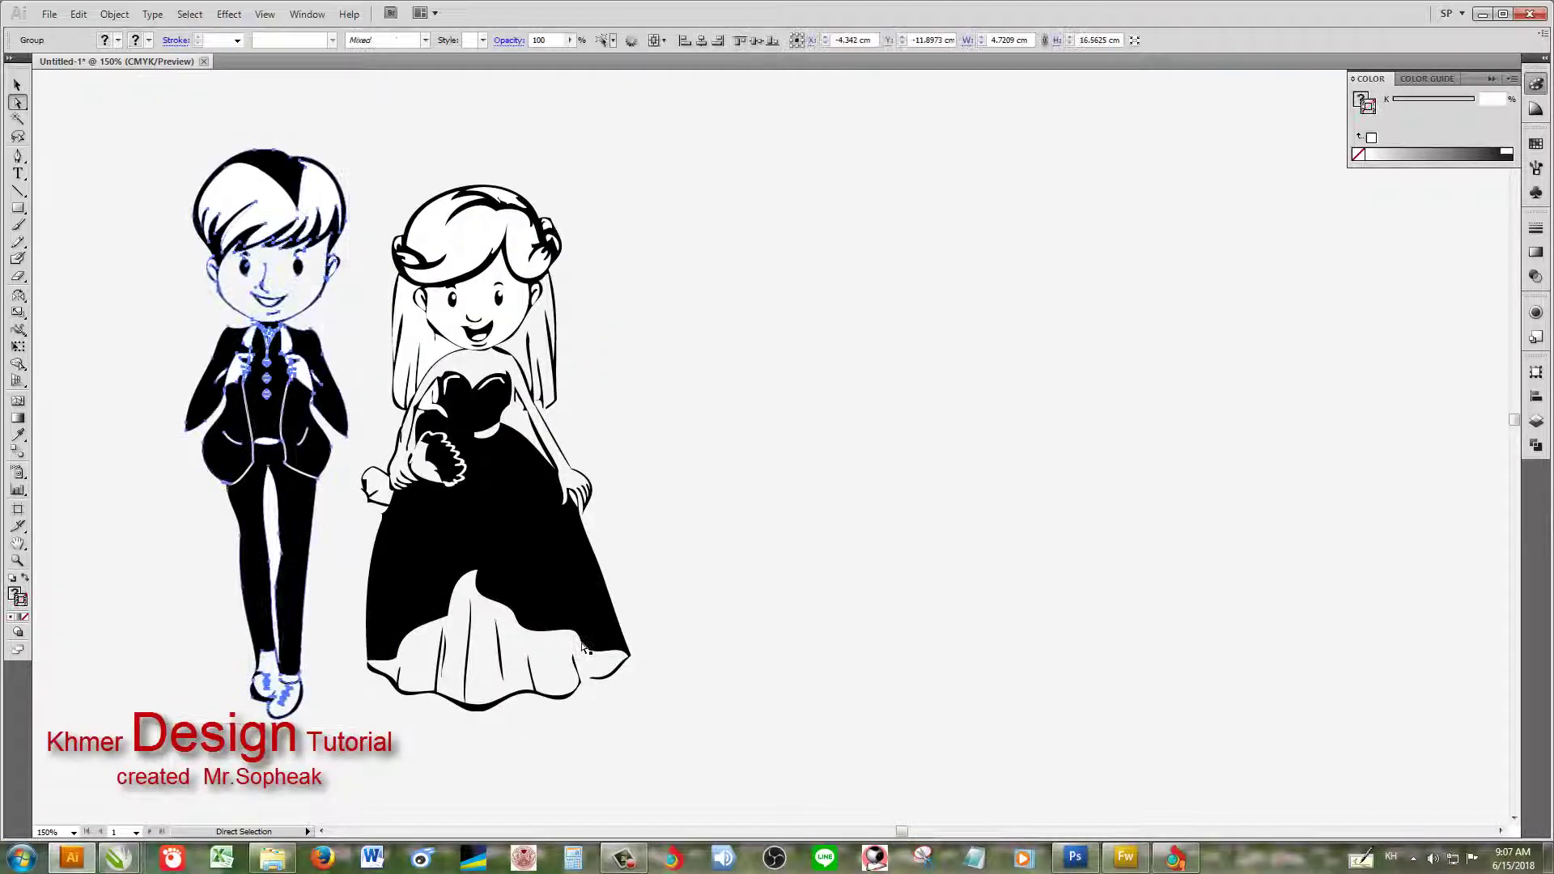
key(Right)
key(Right)
key(Right)
key(Right)
key(Right)
key(Right)
key(Right)
key(Right)
key(Right)
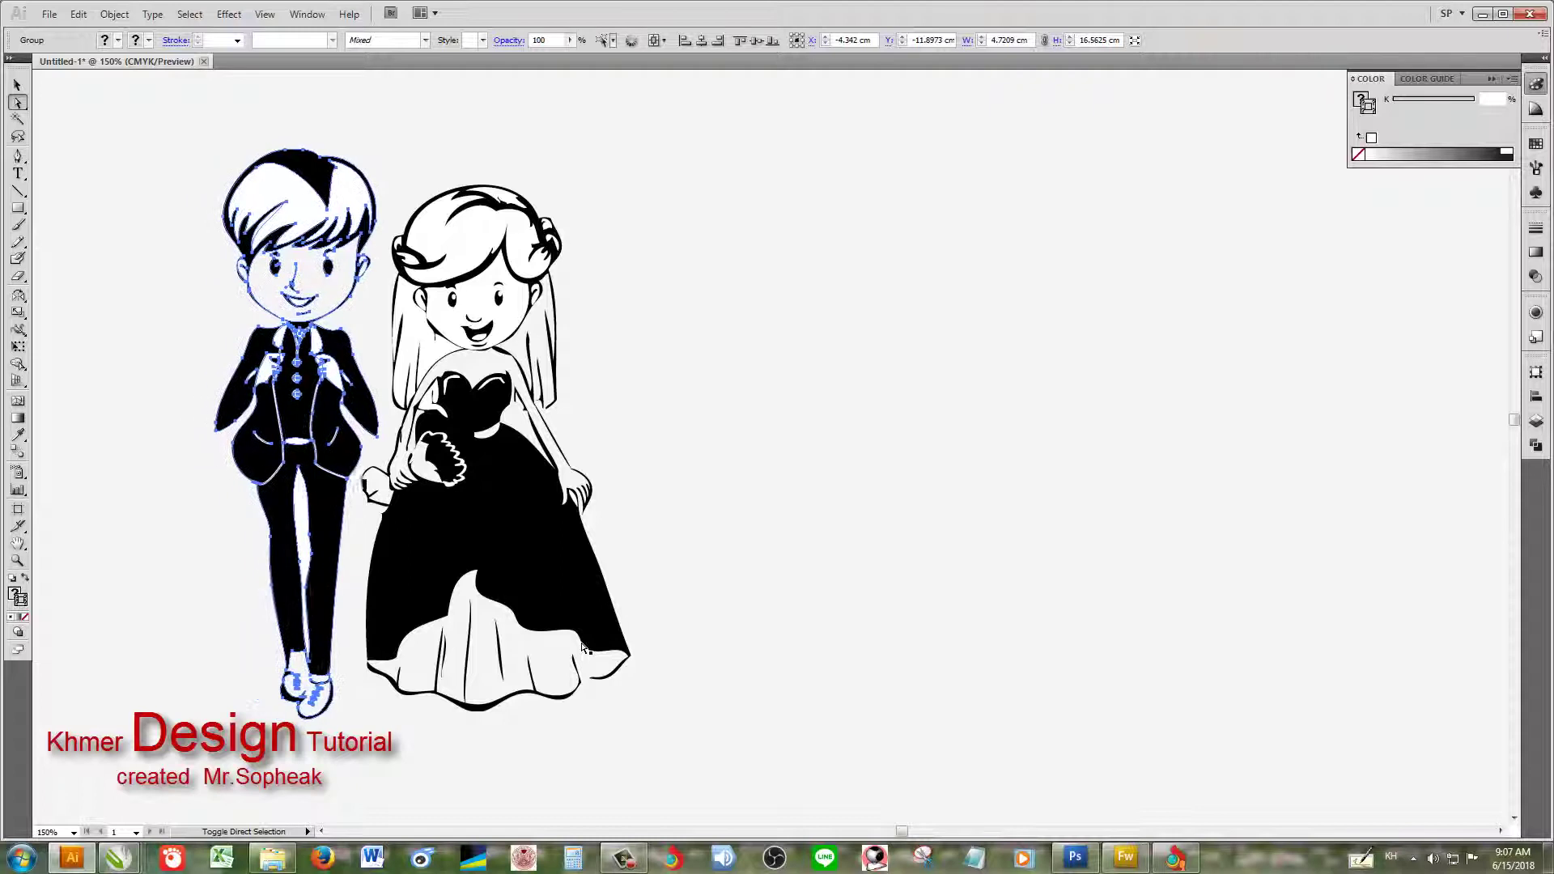
key(Right)
key(Right)
key(Right)
key(Right)
key(Right)
key(Right)
key(Right)
key(Right)
key(Right)
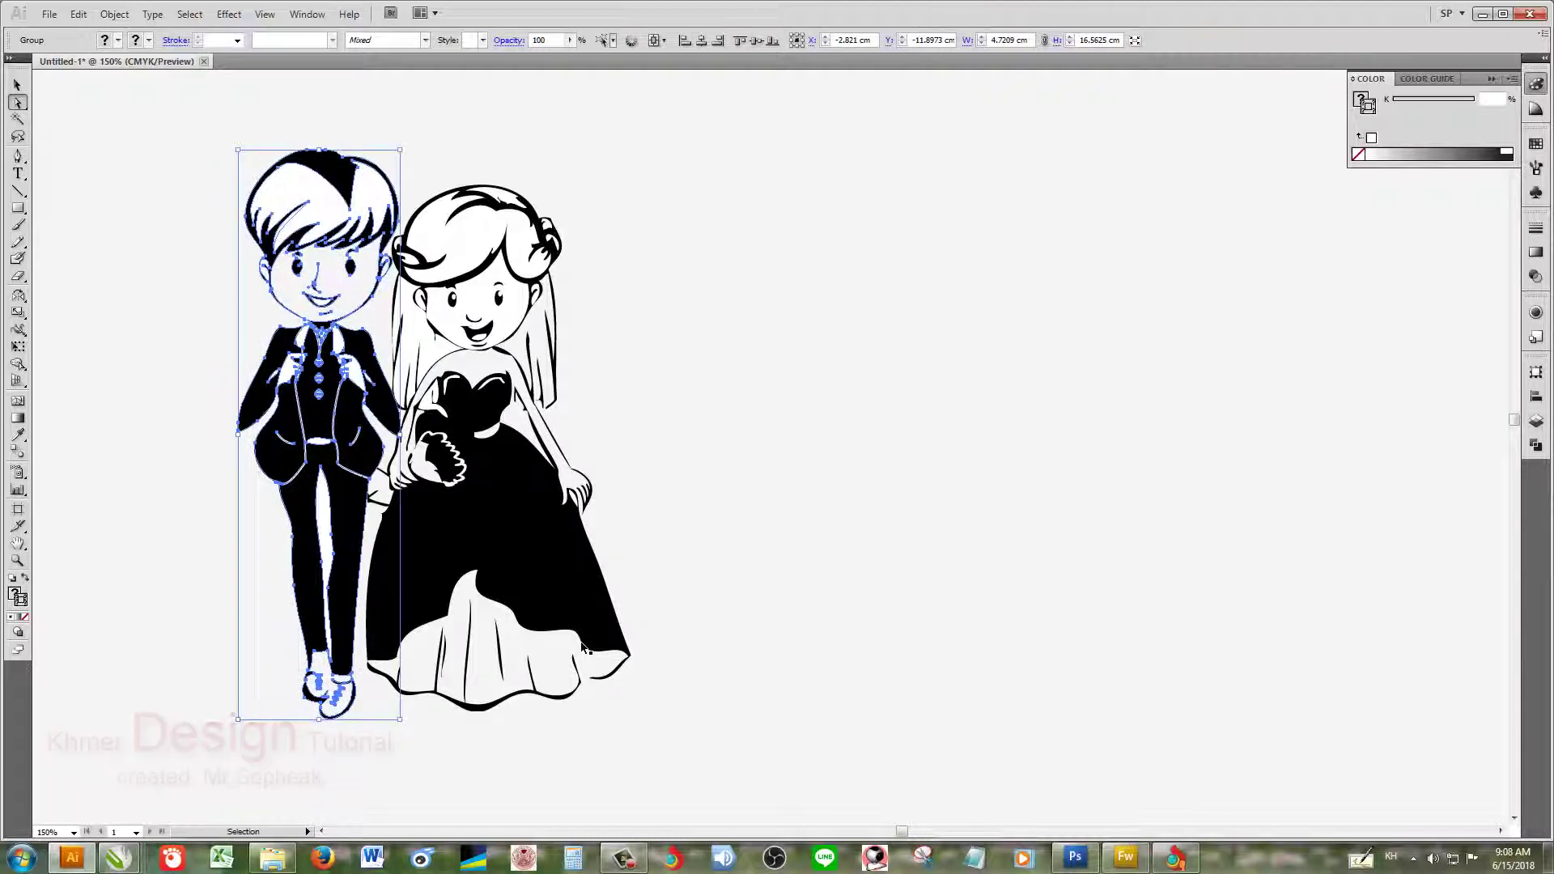
click(738, 506)
key(ctrl+minus)
key(ctrl+minus)
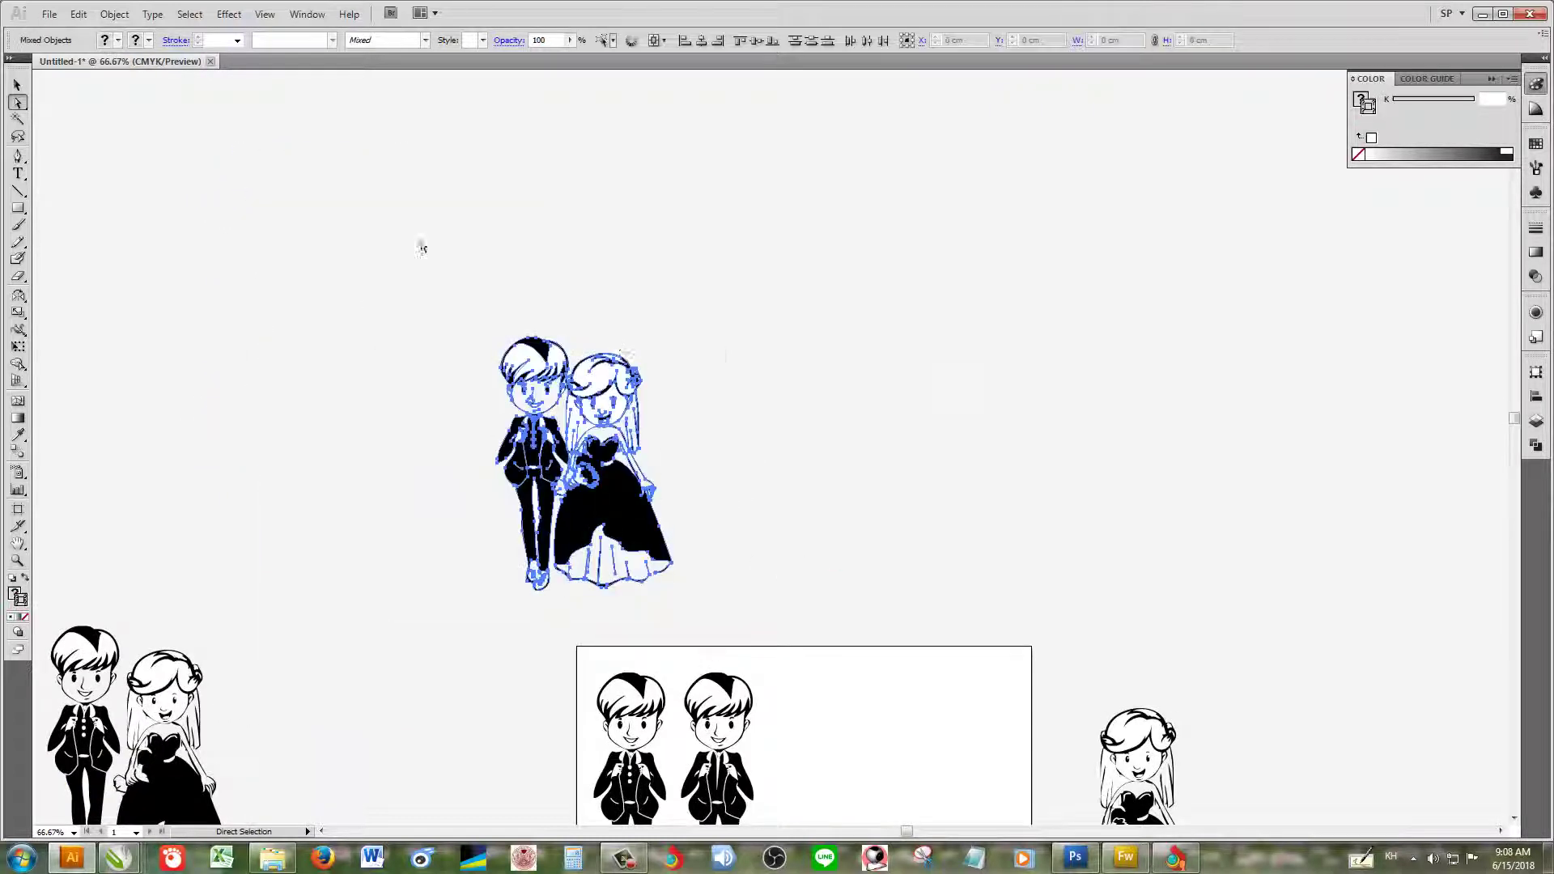
mouse_move(760, 518)
mouse_down()
mouse_move(763, 263)
mouse_move(609, 367)
mouse_up()
key(ctrl+minus)
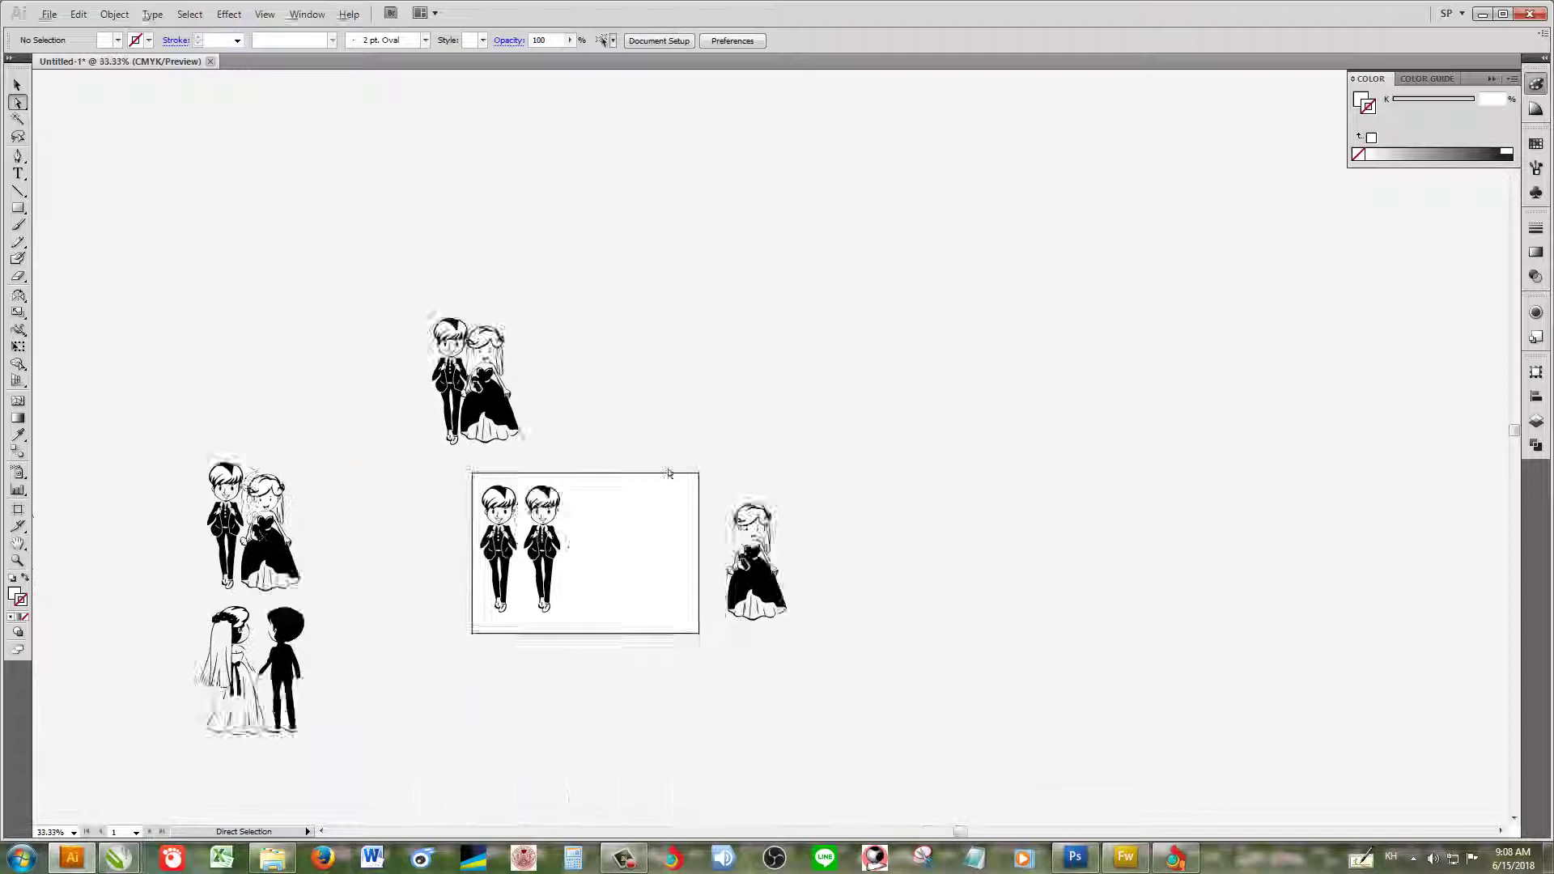
scroll(567, 348, up, 3)
Step: Select the two grooms standing on the artboard
click(469, 526)
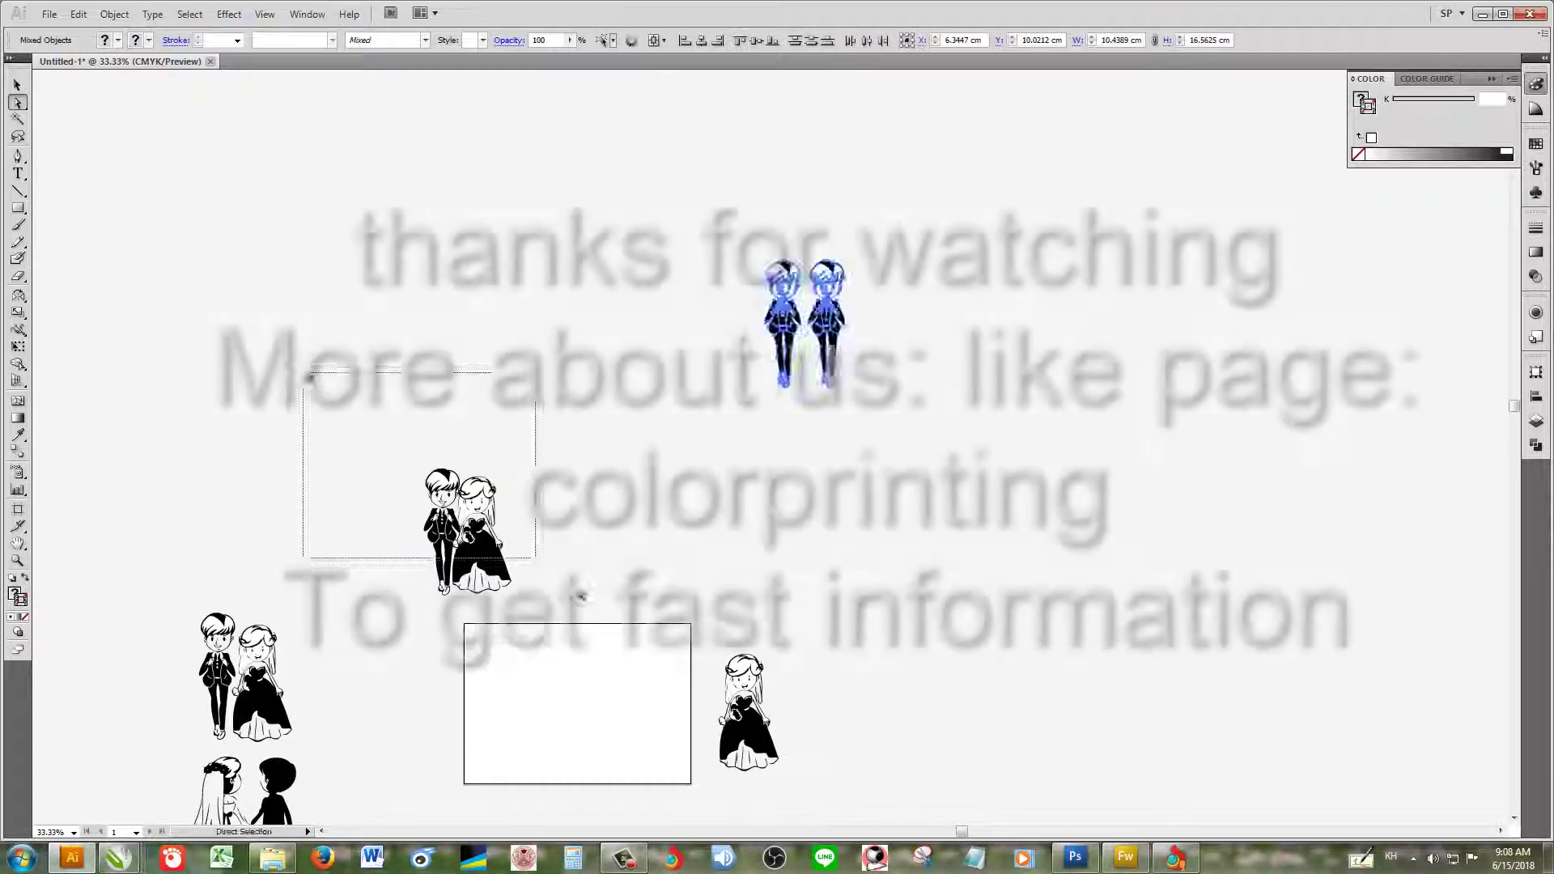